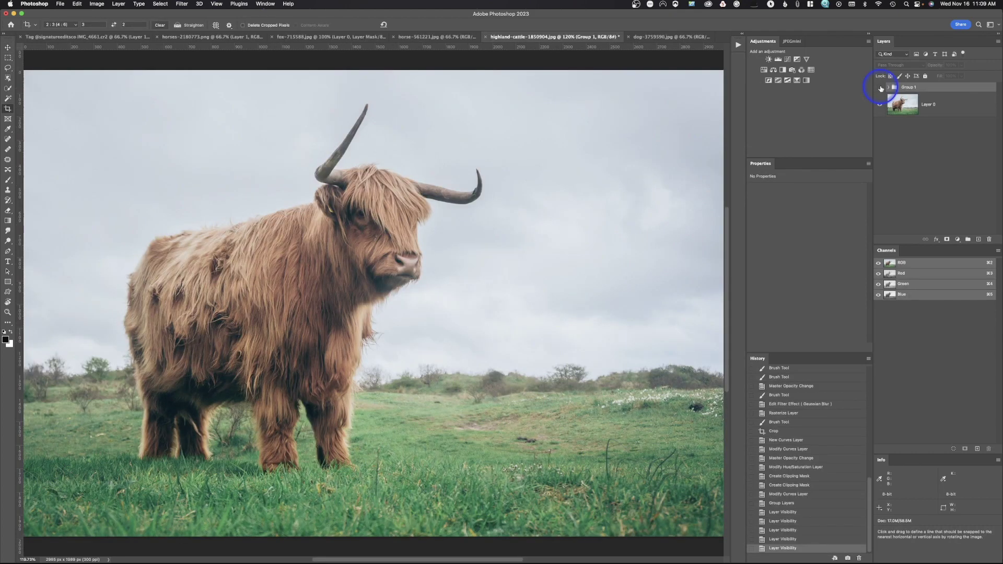
# Toggle the visibility of Group 1 to compare the highland cattle image with and without its edits
pyautogui.click(881, 88)
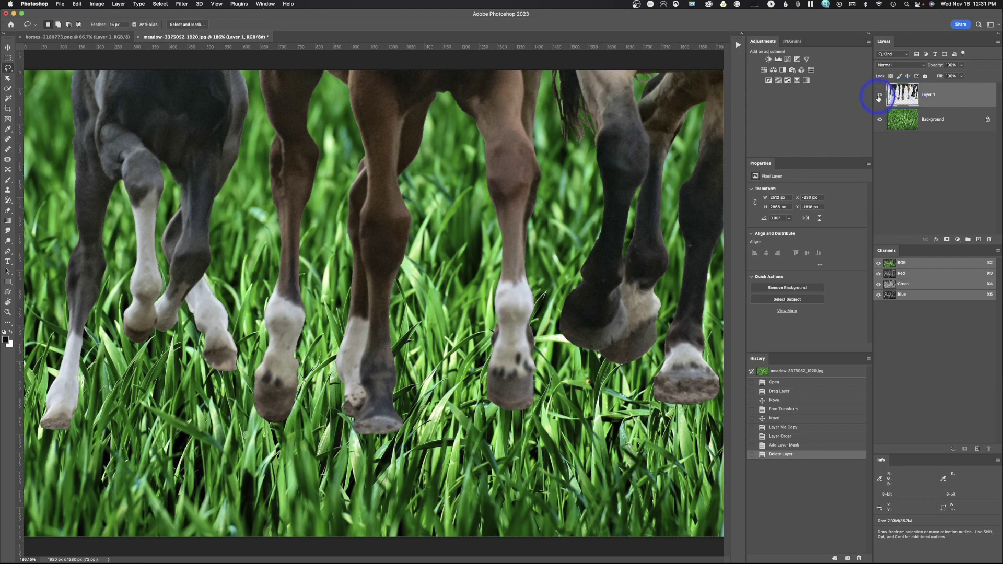
# Duplicate the Background grass layer, place the copy above the horse legs layer and hide it with a black layer mask
pyautogui.click(901, 120)
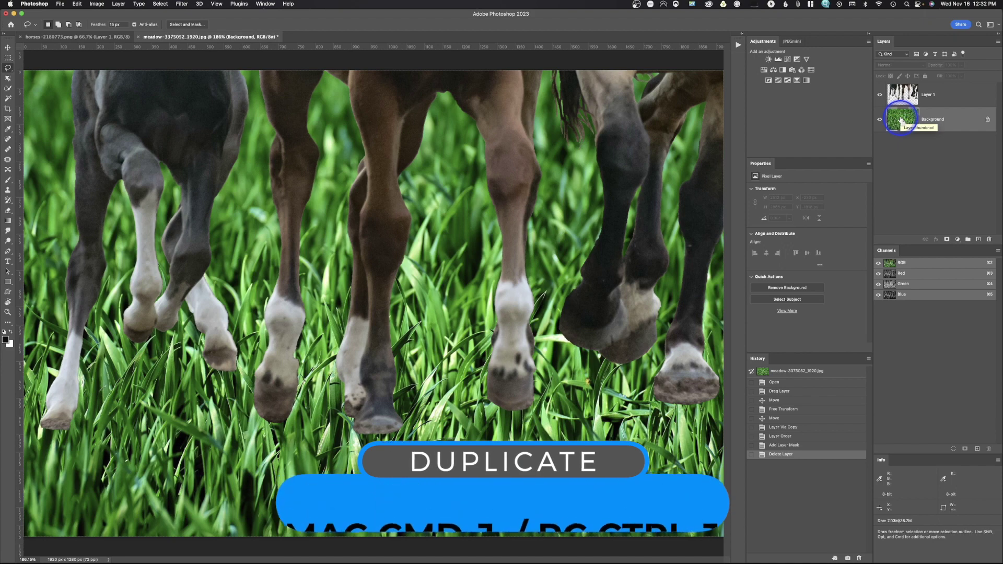
pyautogui.press('super+j')
pyautogui.moveTo(900, 120); pyautogui.dragTo(906, 90)
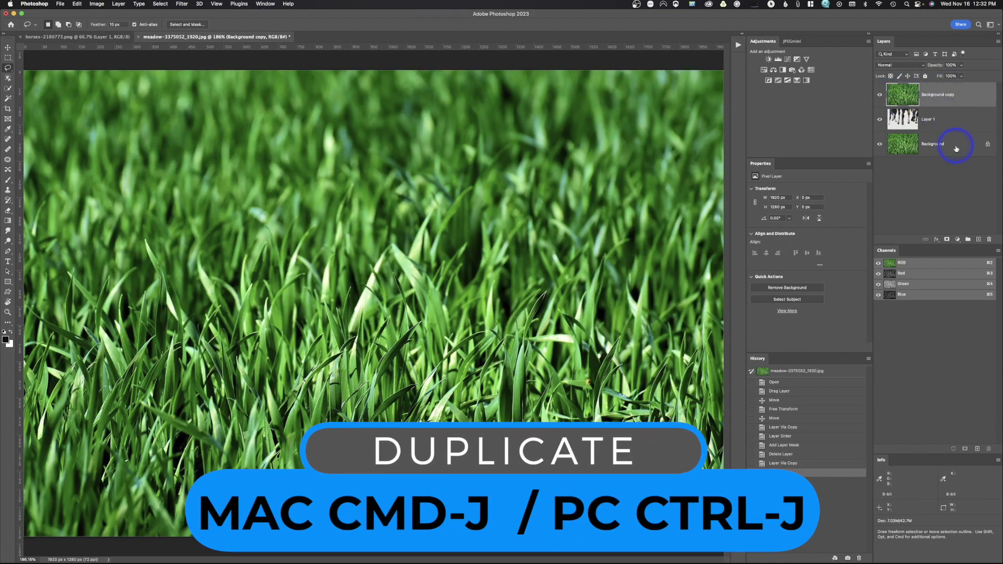
pyautogui.keyDown('alt'); pyautogui.click(947, 239); pyautogui.keyUp('alt')
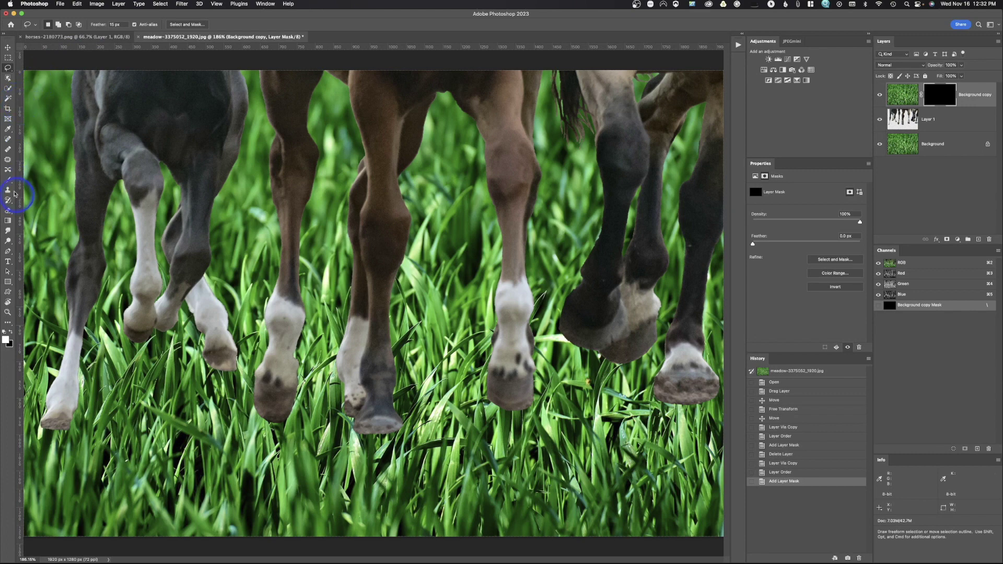
# Paint white on the layer mask with the grass-shaped brush so blades cover the dark grey horse's two white-socked hooves
pyautogui.click(8, 180)
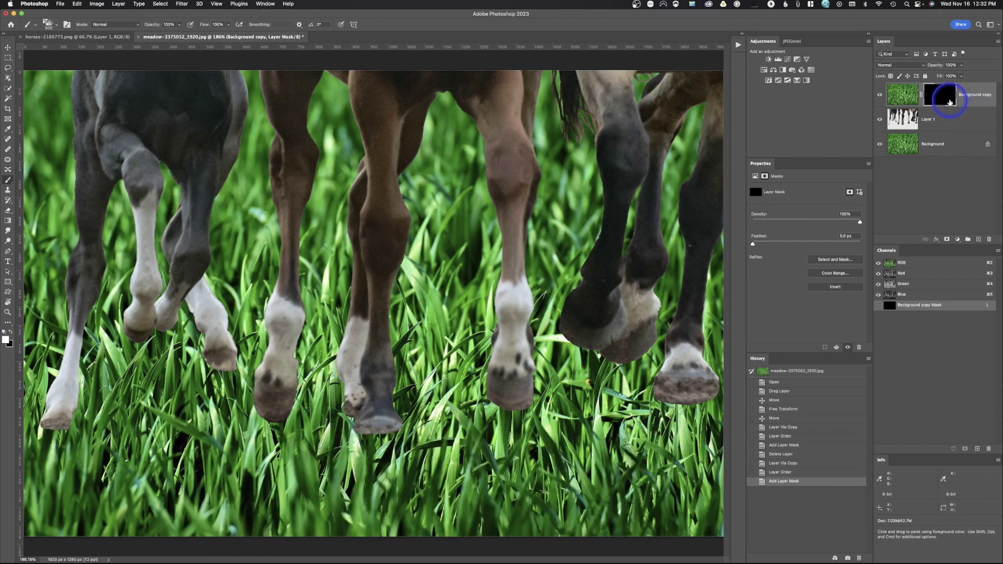
pyautogui.moveTo(68, 413)
pyautogui.mouseDown()
pyautogui.moveTo(50, 414)
pyautogui.moveTo(67, 414)
pyautogui.mouseUp()
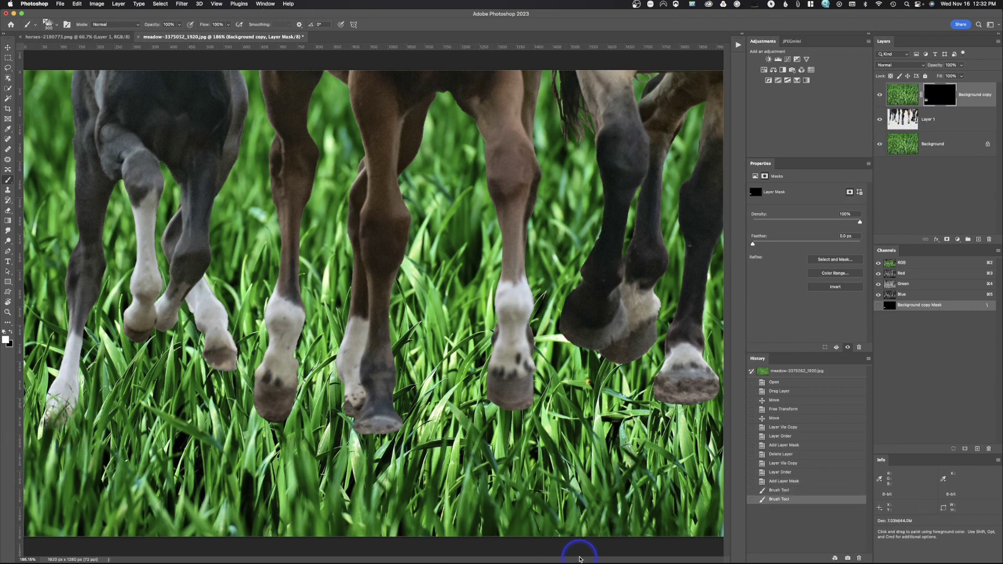
pyautogui.moveTo(61, 430); pyautogui.dragTo(49, 426)
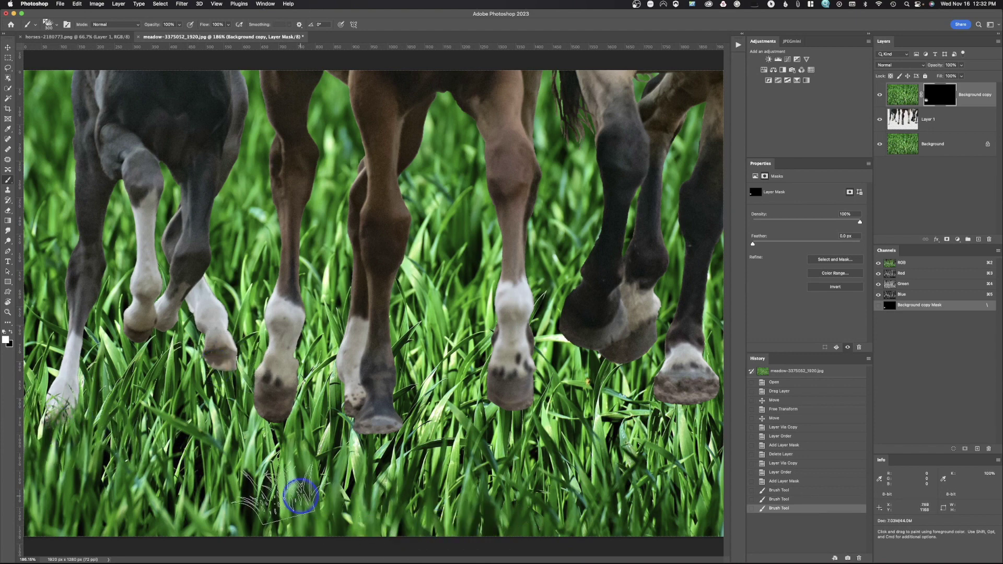
pyautogui.moveTo(220, 354); pyautogui.dragTo(204, 372)
pyautogui.click(205, 360)
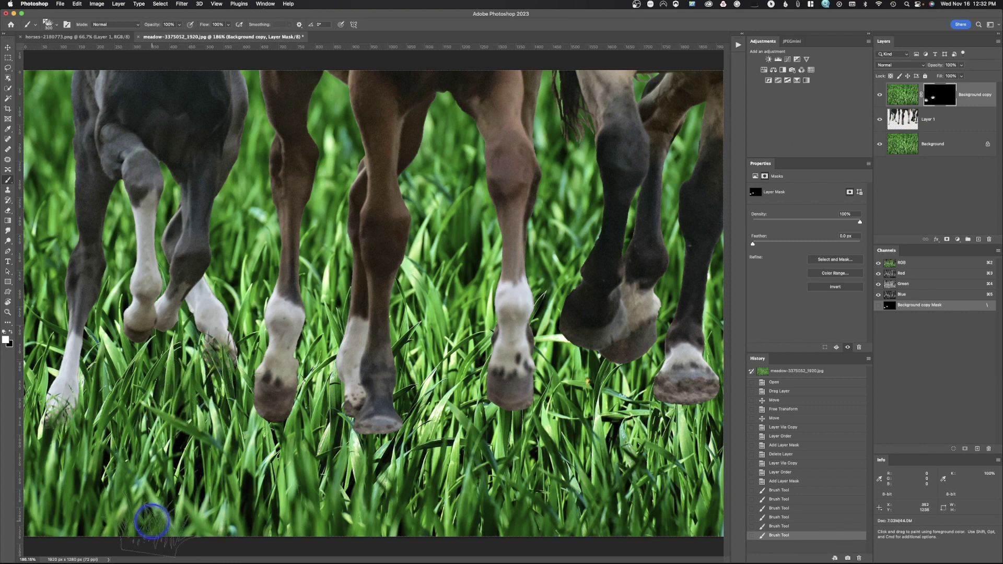
pyautogui.moveTo(206, 331); pyautogui.dragTo(221, 342)
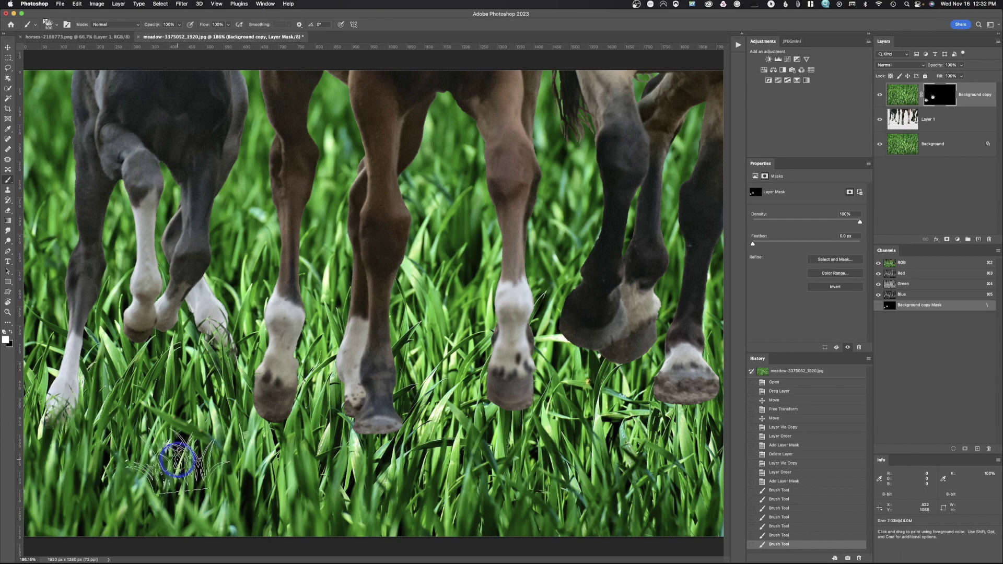
# Switch to a smaller Soft Round brush and paint on the mask over the brown horse's white-socked hoof
pyautogui.click(54, 25)
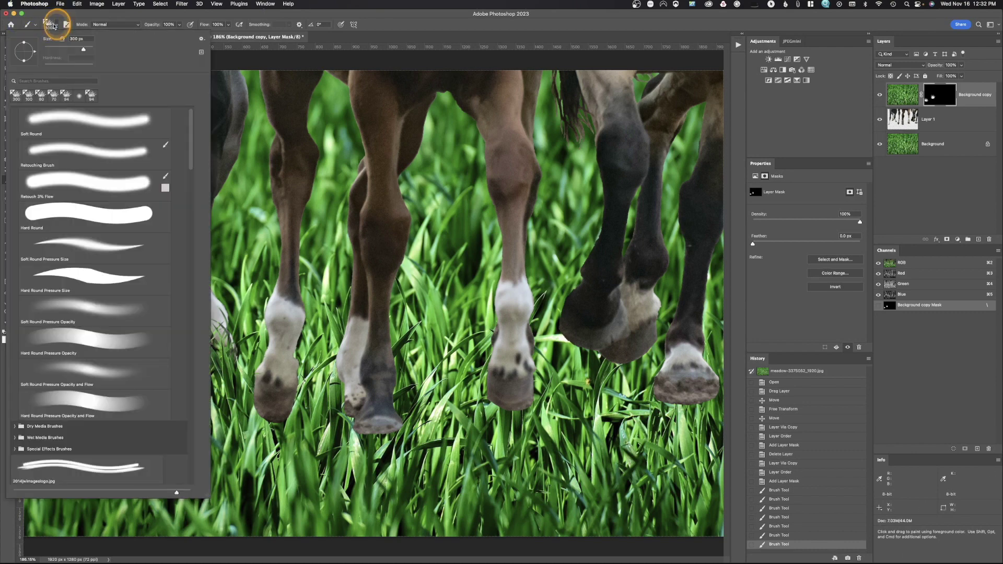
pyautogui.click(79, 96)
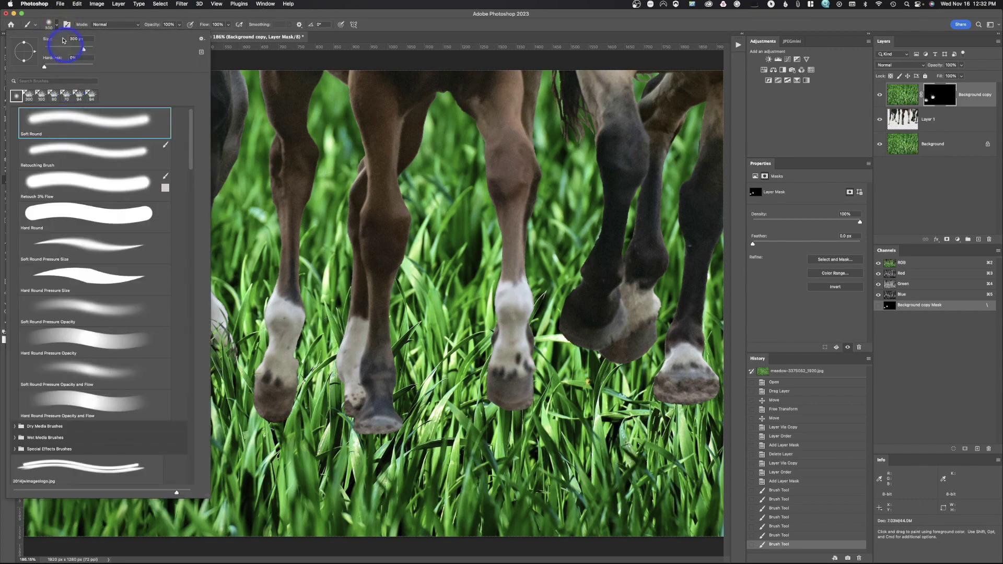
pyautogui.click(52, 25)
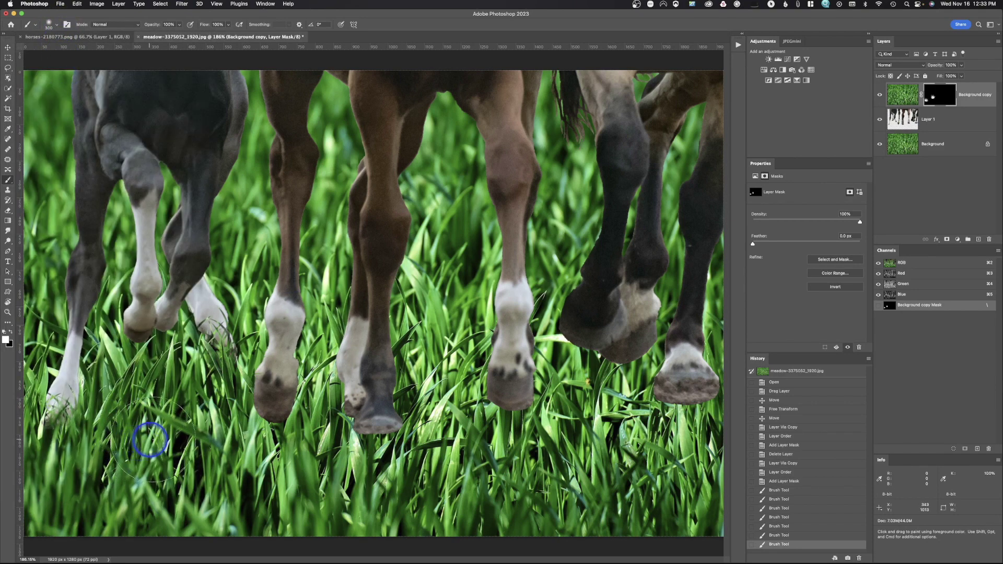
pyautogui.moveTo(151, 438); pyautogui.dragTo(90, 442)
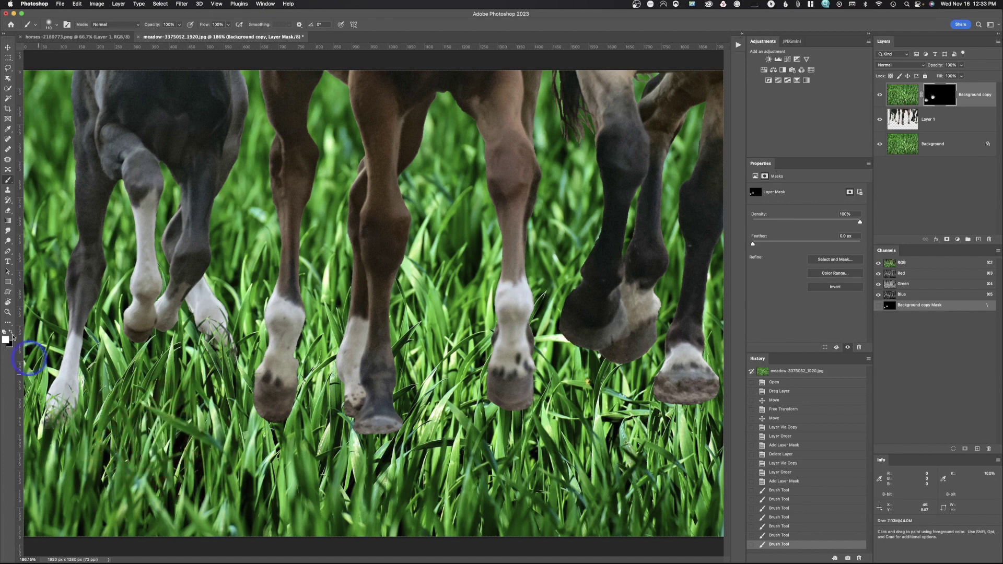
pyautogui.moveTo(495, 403)
pyautogui.mouseDown()
pyautogui.moveTo(562, 407)
pyautogui.moveTo(538, 426)
pyautogui.moveTo(491, 402)
pyautogui.moveTo(536, 389)
pyautogui.mouseUp()
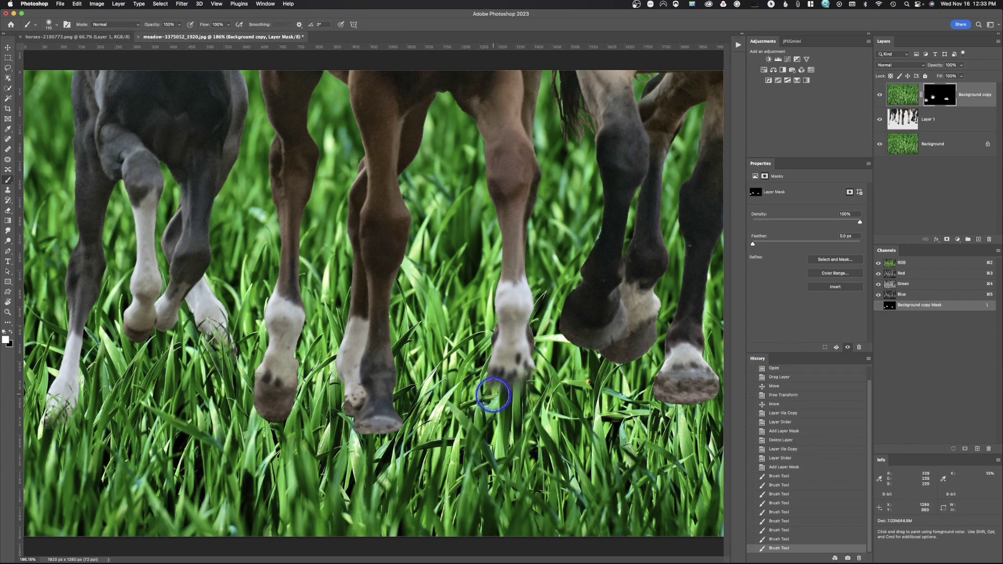
# Lower the brush flow to 43% and paint on the mask over the brown horse's white-socked hoof and the neighbouring brown hoof
pyautogui.moveTo(198, 28); pyautogui.dragTo(185, 27)
pyautogui.click(503, 364)
pyautogui.moveTo(503, 365)
pyautogui.mouseDown()
pyautogui.moveTo(519, 398)
pyautogui.moveTo(572, 430)
pyautogui.mouseUp()
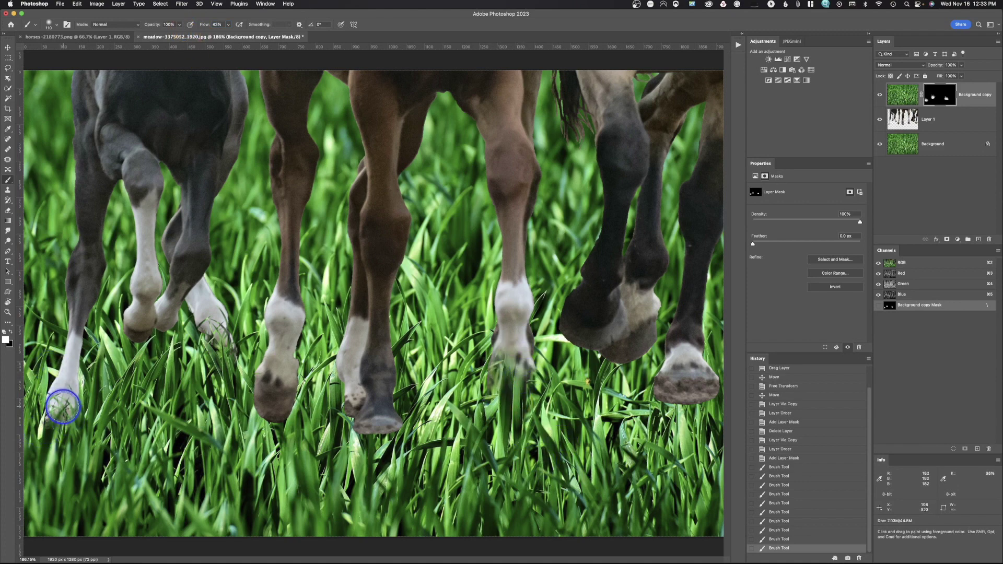
pyautogui.moveTo(280, 421)
pyautogui.mouseDown()
pyautogui.moveTo(274, 400)
pyautogui.moveTo(240, 458)
pyautogui.mouseUp()
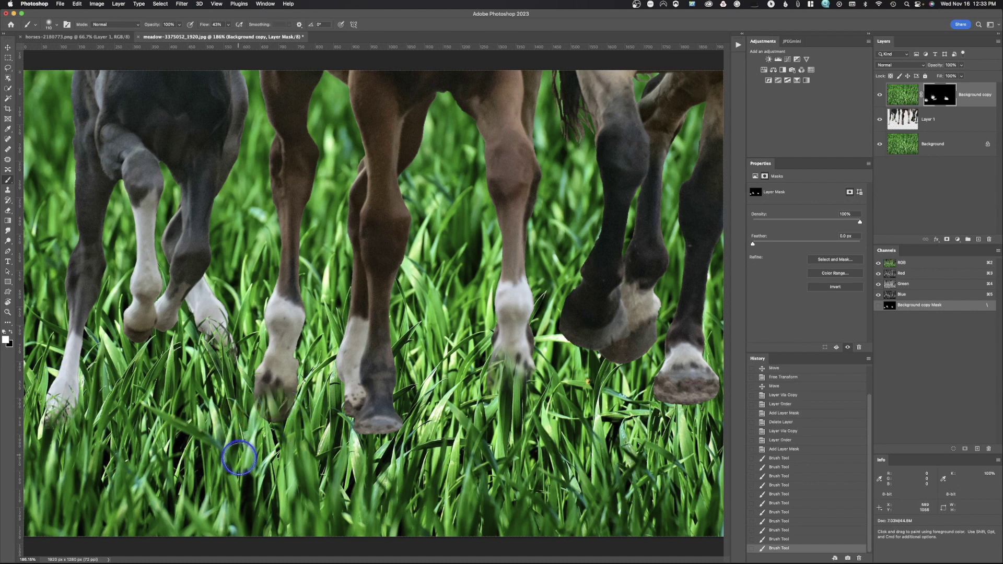
pyautogui.moveTo(275, 413); pyautogui.dragTo(270, 386)
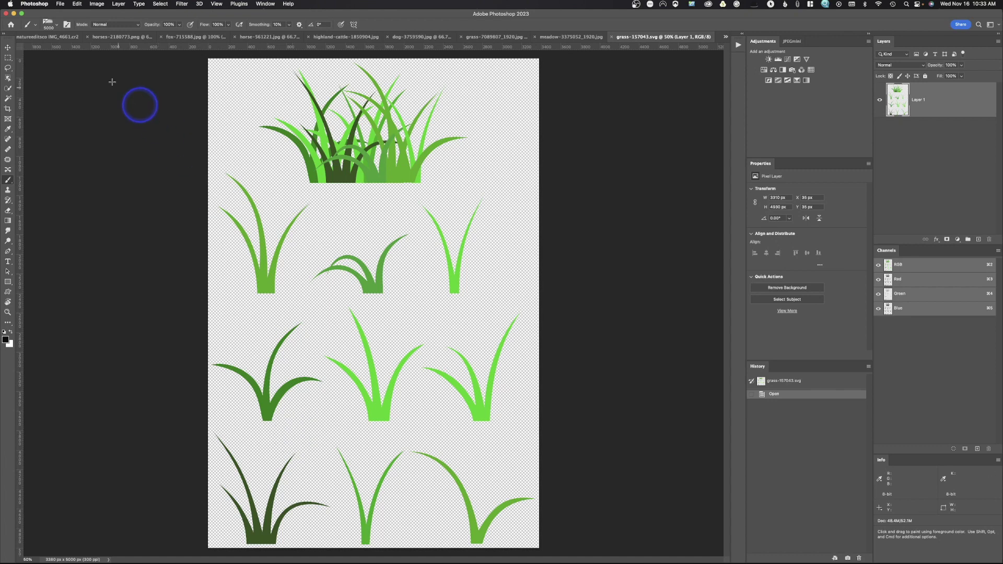
# Create a new 2000 × 2000 pixel document with a white background, and return to the grass-157043.svg document
pyautogui.click(61, 4)
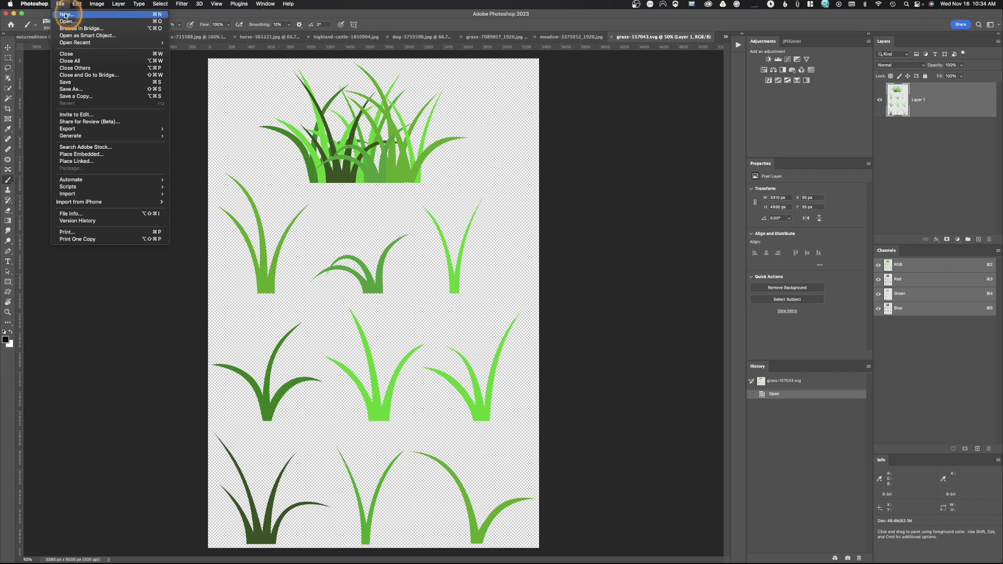
pyautogui.click(65, 15)
pyautogui.write('2000')
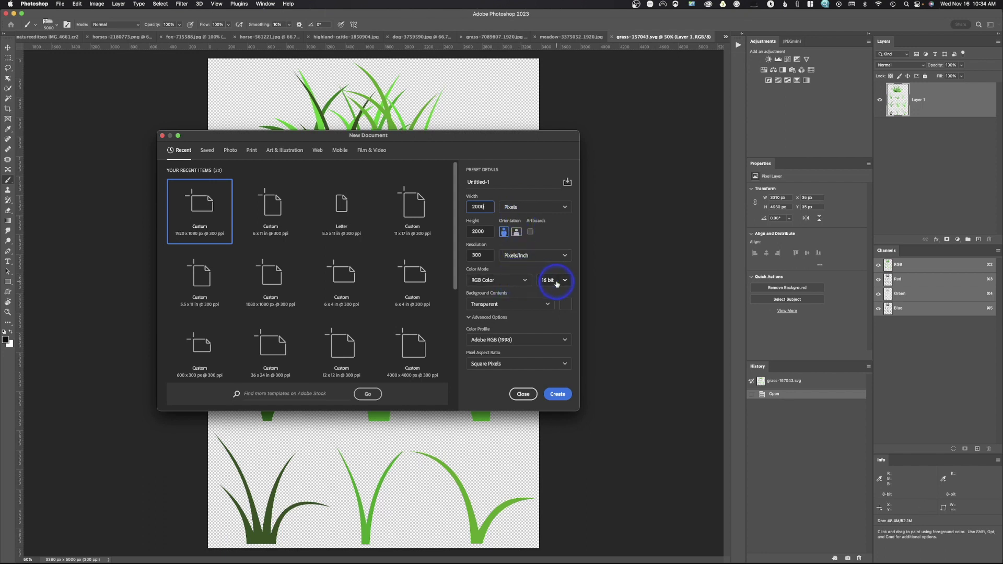
pyautogui.click(526, 307)
pyautogui.click(522, 321)
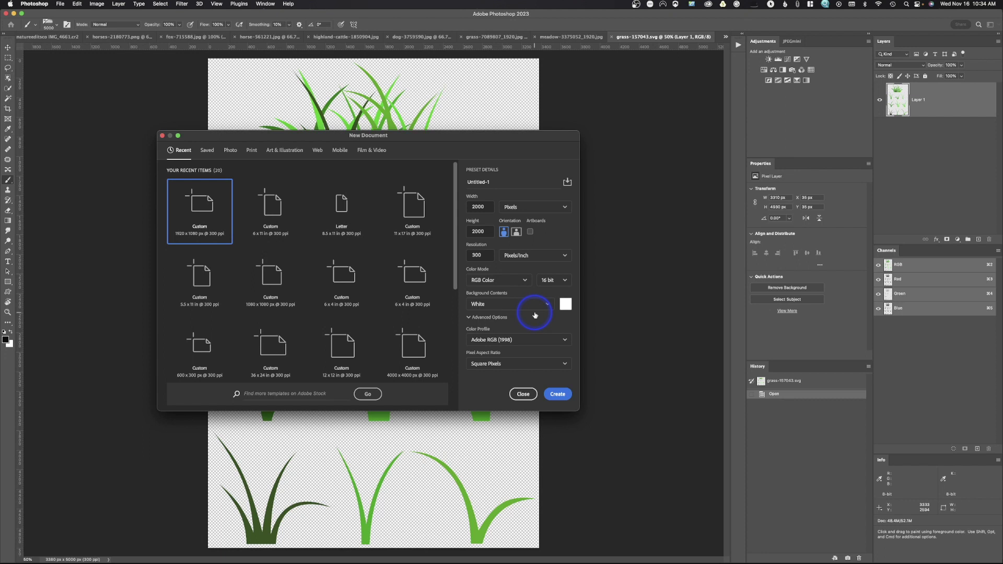
pyautogui.click(558, 395)
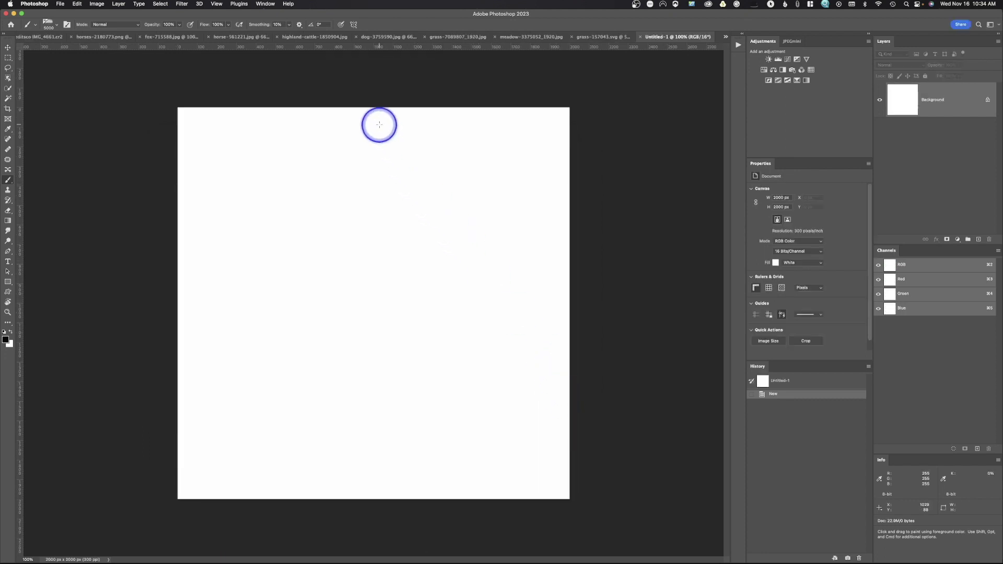
pyautogui.click(589, 38)
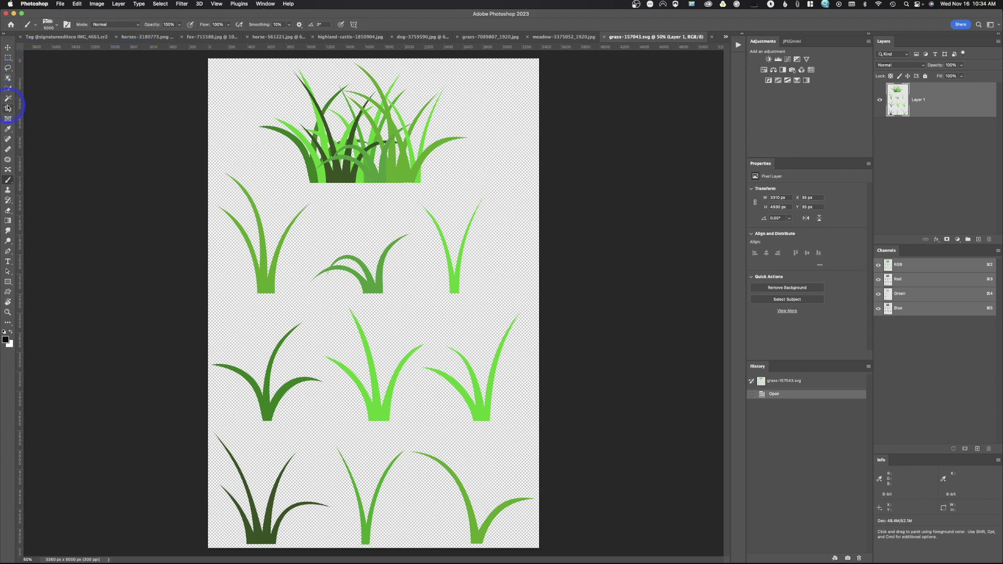
pyautogui.click(7, 47)
pyautogui.moveTo(347, 148); pyautogui.dragTo(285, 135)
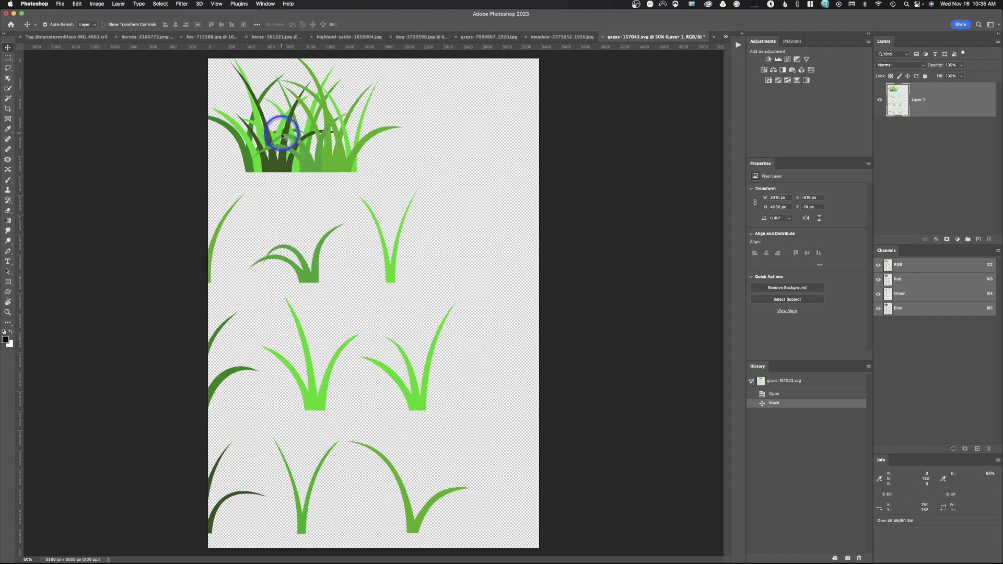
pyautogui.press('super+z')
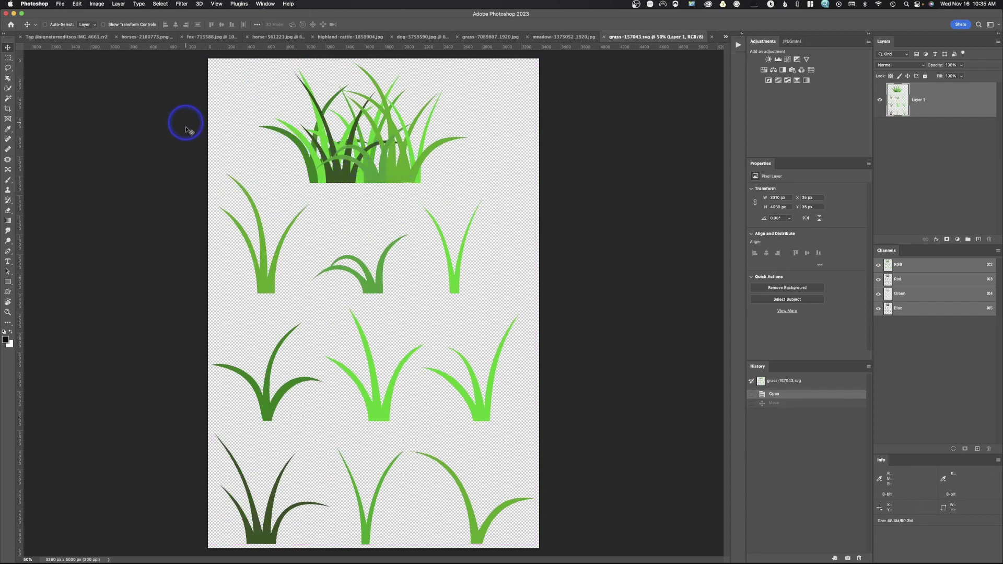
# Lasso all the separate grass tufts below the large clump, delete them and clear the selection
pyautogui.click(8, 68)
pyautogui.moveTo(181, 146)
pyautogui.mouseDown()
pyautogui.moveTo(262, 170)
pyautogui.moveTo(288, 192)
pyautogui.moveTo(400, 195)
pyautogui.moveTo(518, 181)
pyautogui.moveTo(690, 368)
pyautogui.moveTo(690, 560)
pyautogui.moveTo(189, 560)
pyautogui.moveTo(215, 558)
pyautogui.moveTo(17, 546)
pyautogui.moveTo(4, 402)
pyautogui.moveTo(31, 136)
pyautogui.mouseUp()
pyautogui.press('Delete')
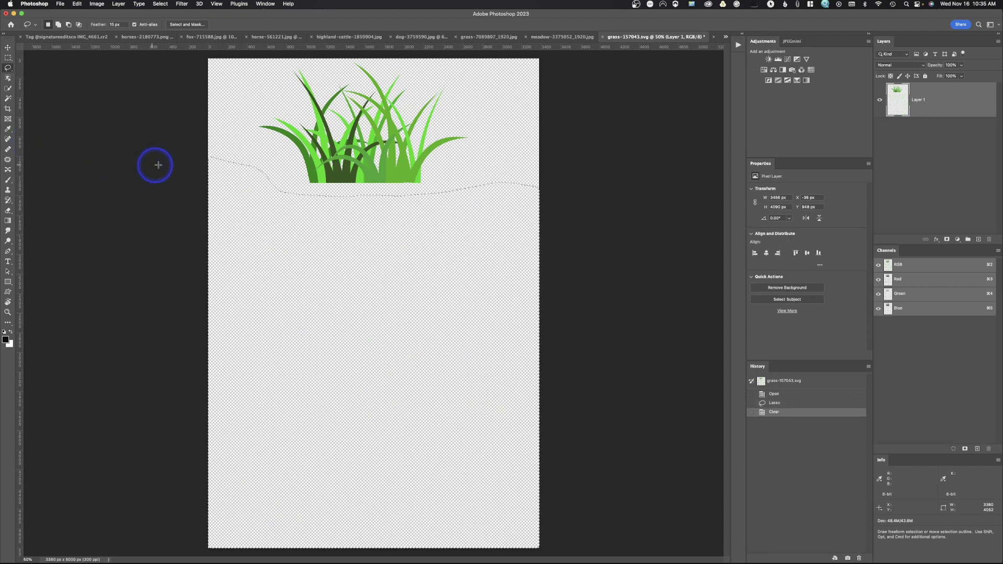
pyautogui.press('super+d')
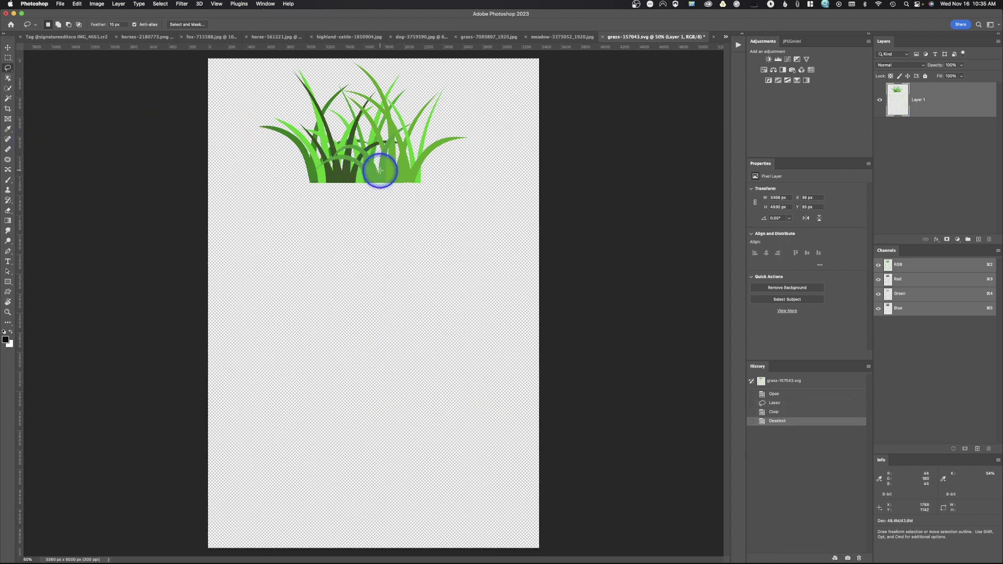
# Copy the remaining grass clump into the Untitled-1 document and accept the conversion to its Adobe RGB (1998) profile
pyautogui.click(10, 48)
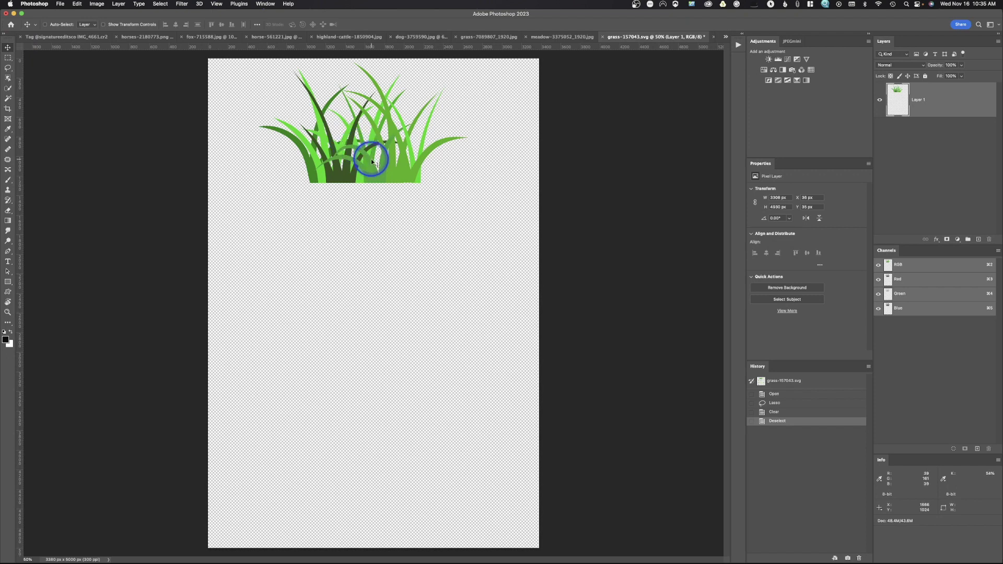
pyautogui.moveTo(376, 162); pyautogui.dragTo(369, 278)
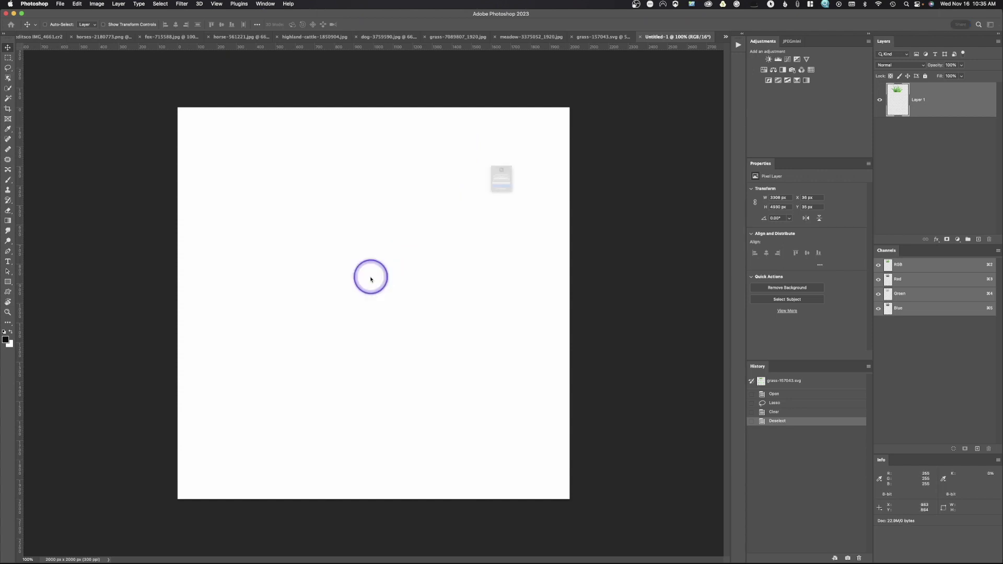
pyautogui.click(501, 203)
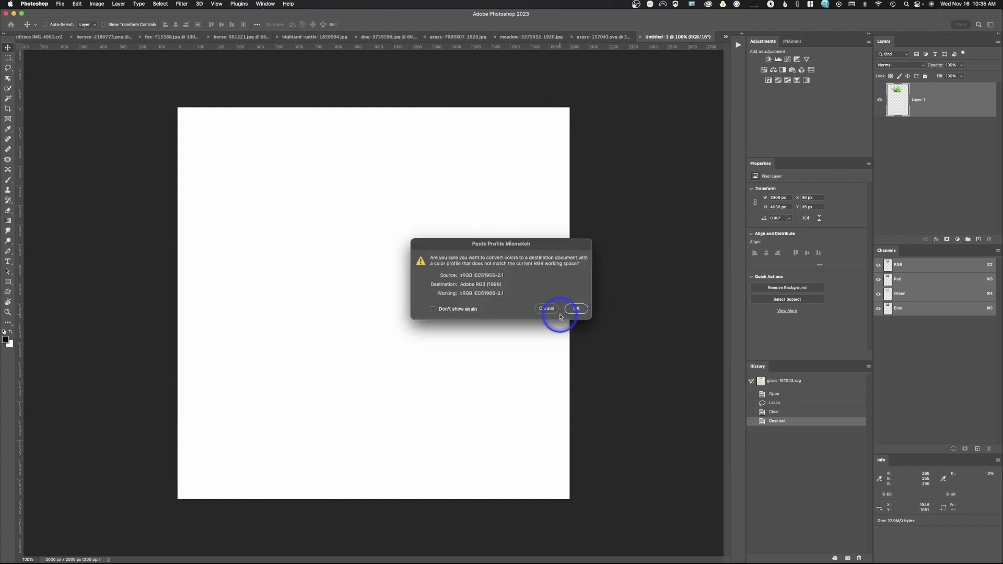
pyautogui.click(576, 308)
# Reposition the grass clump on the white canvas and scale it to about 87% width and 93% height with Free Transform
pyautogui.moveTo(386, 304); pyautogui.dragTo(387, 309)
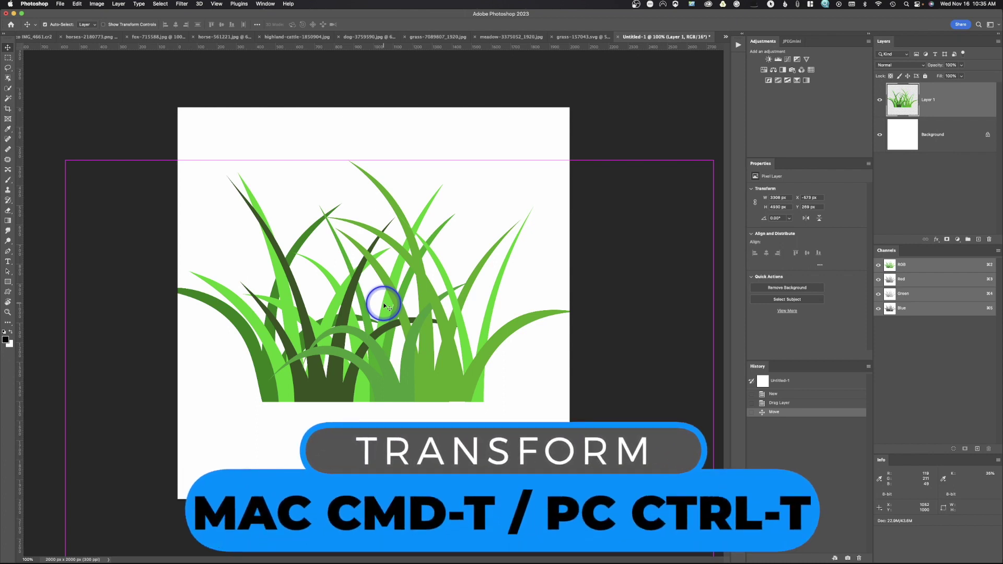
pyautogui.press('super+t')
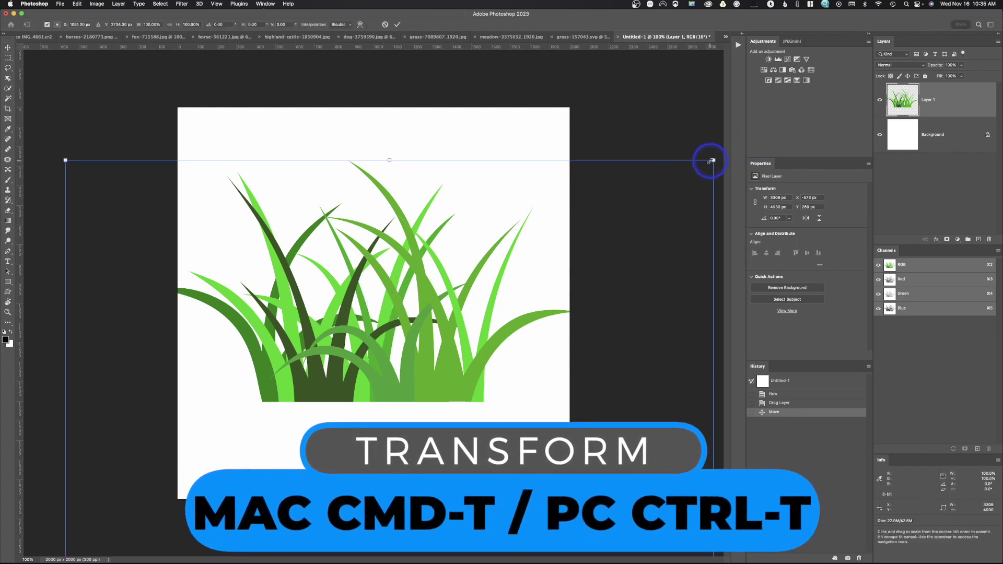
pyautogui.moveTo(714, 160); pyautogui.dragTo(671, 195)
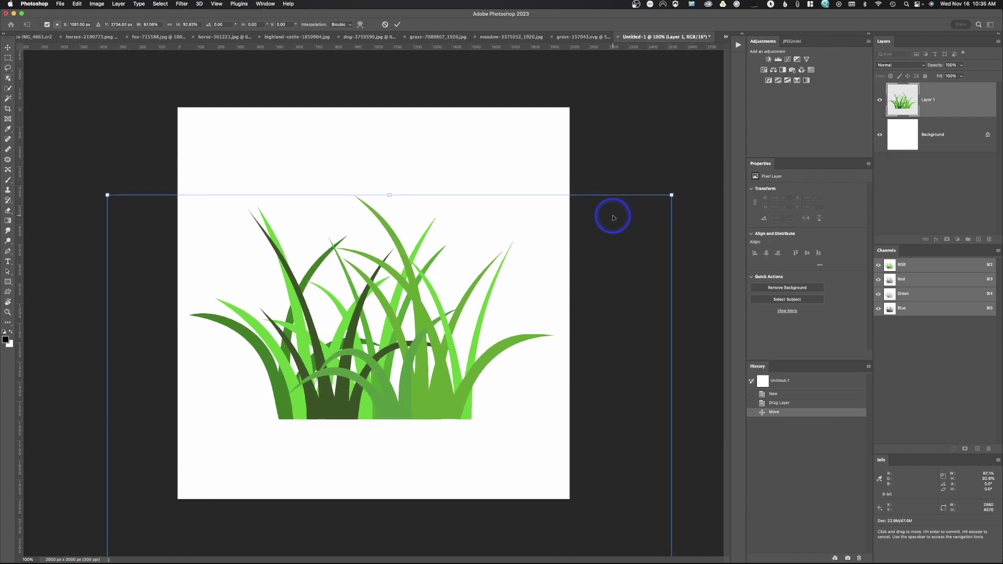
pyautogui.press('Return')
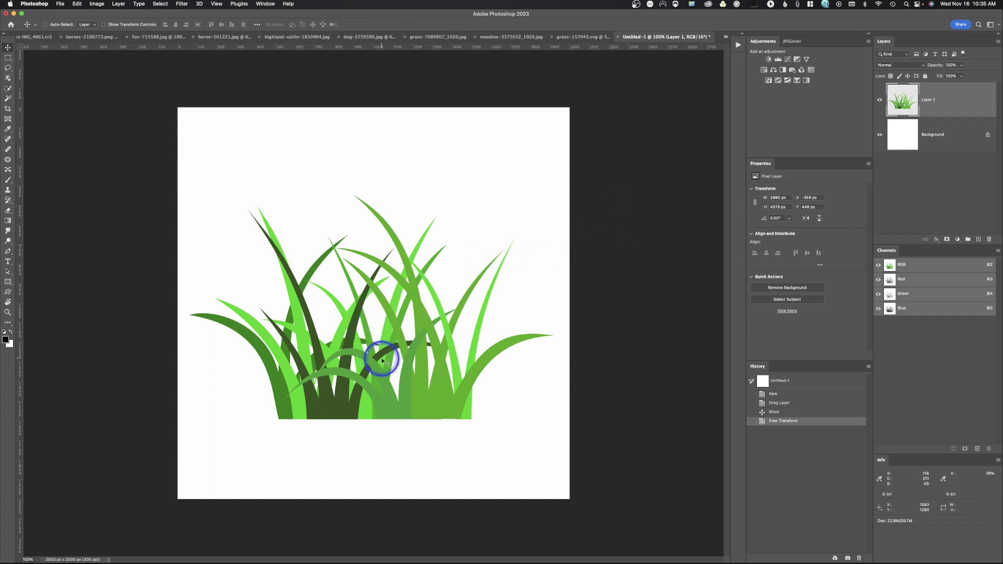
# Convert the Untitled-1 document to Grayscale mode, flattening its layers and discarding the color information
pyautogui.click(97, 4)
pyautogui.moveTo(130, 14)
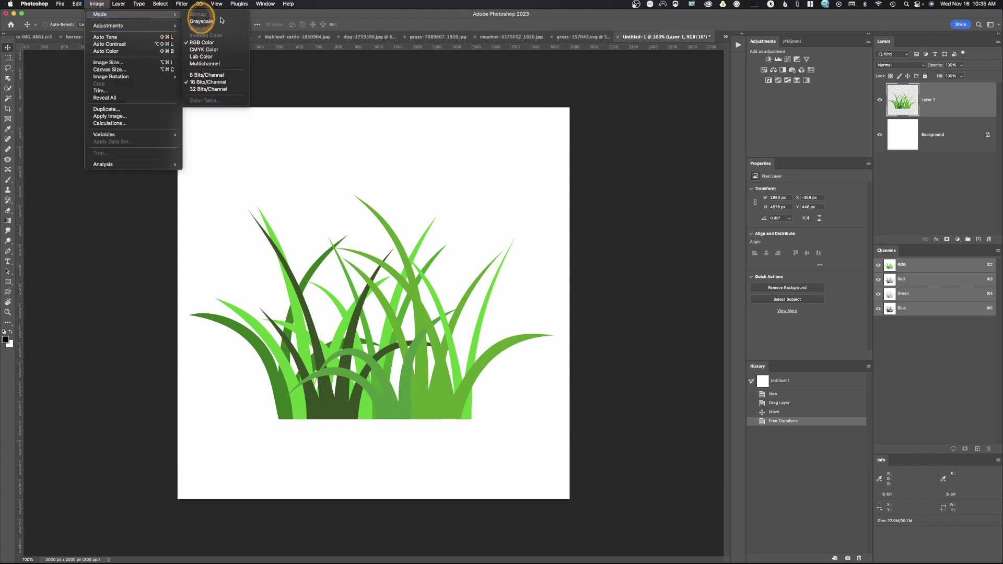
pyautogui.click(198, 21)
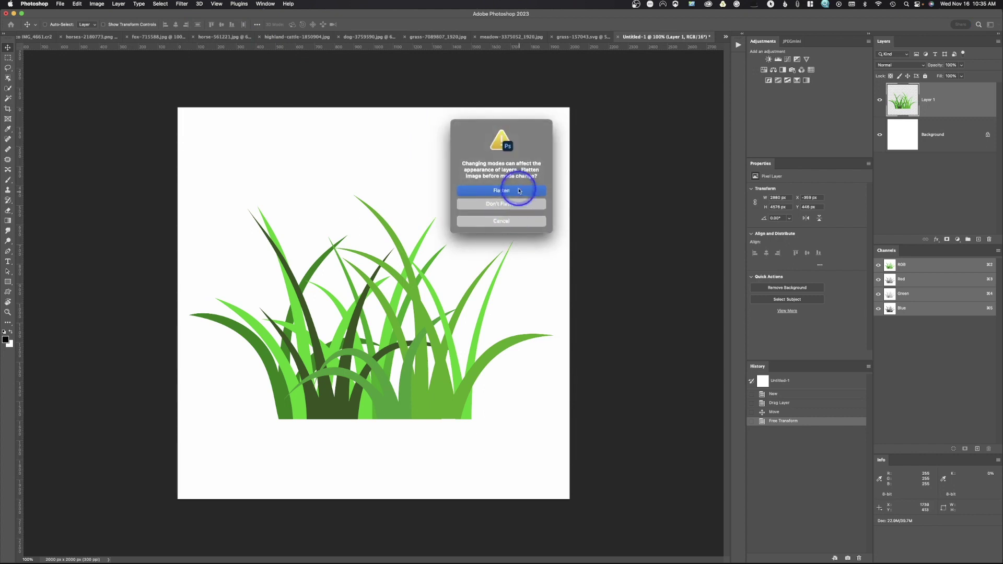
pyautogui.click(519, 192)
pyautogui.click(515, 202)
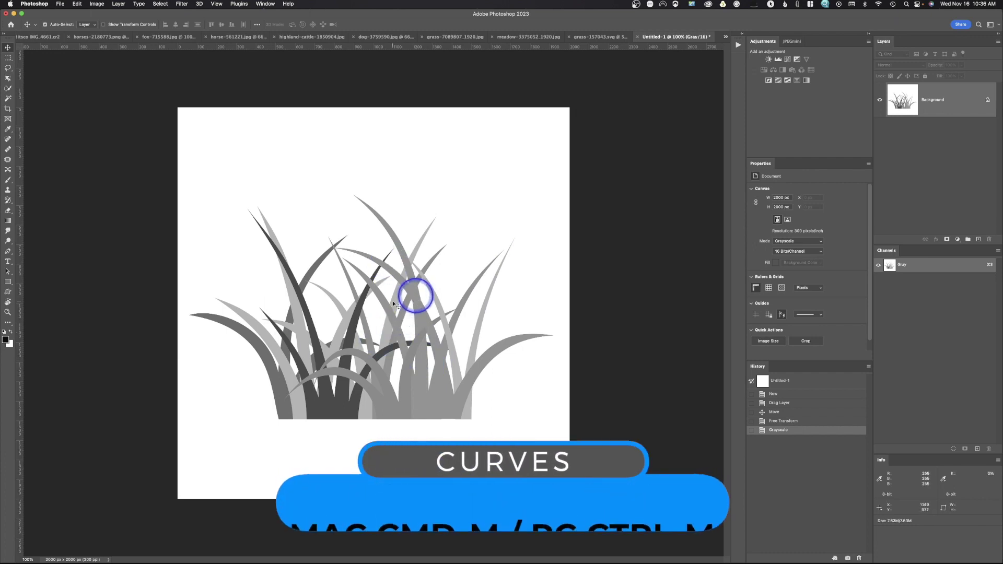
# Darken the gray grass clump with a Curves adjustment, moving the black point to input 60
pyautogui.press('super+m')
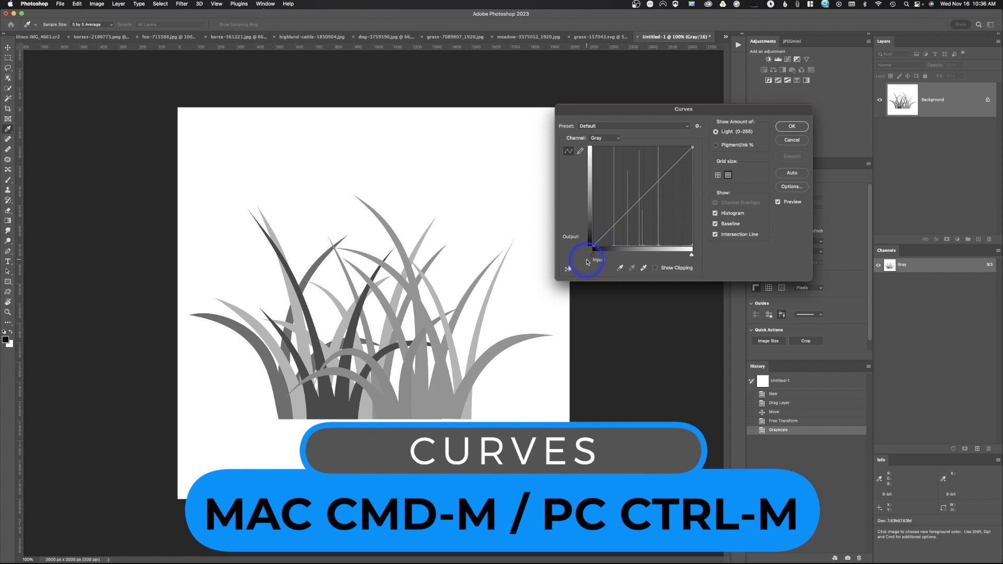
pyautogui.moveTo(593, 257); pyautogui.dragTo(617, 263)
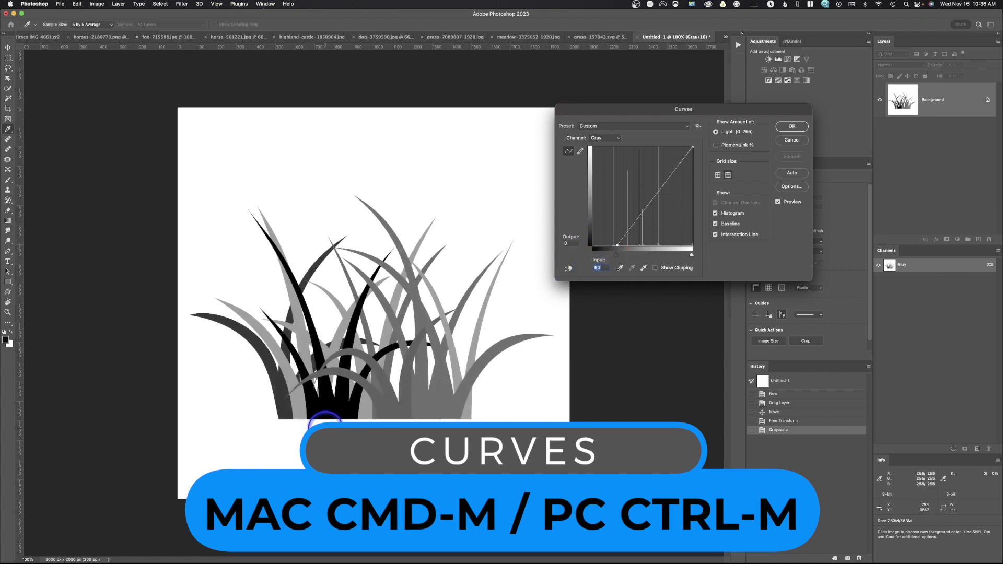
pyautogui.click(798, 127)
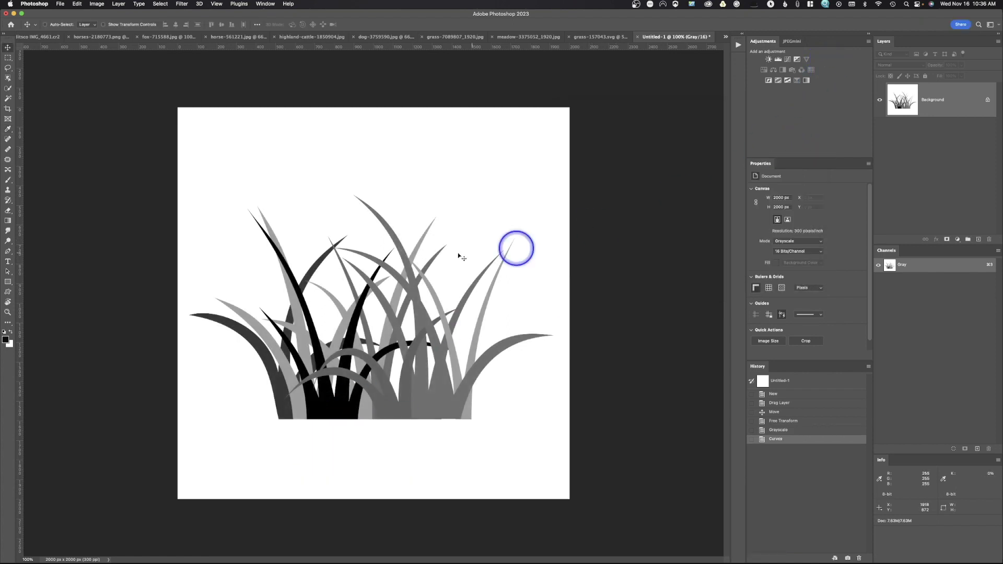
# Define the grass clump as a brush preset named Main Grass Brush
pyautogui.click(79, 4)
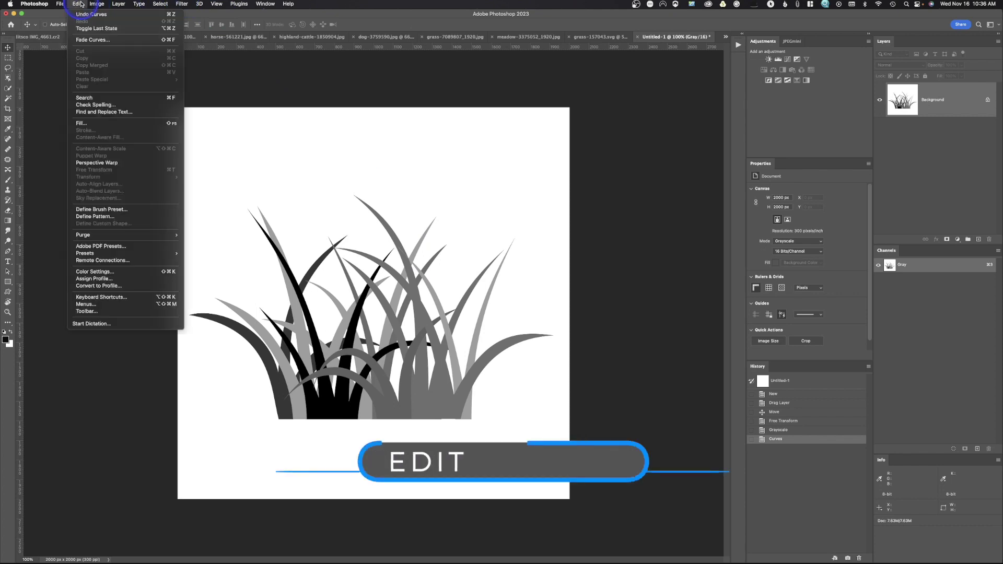
pyautogui.click(110, 210)
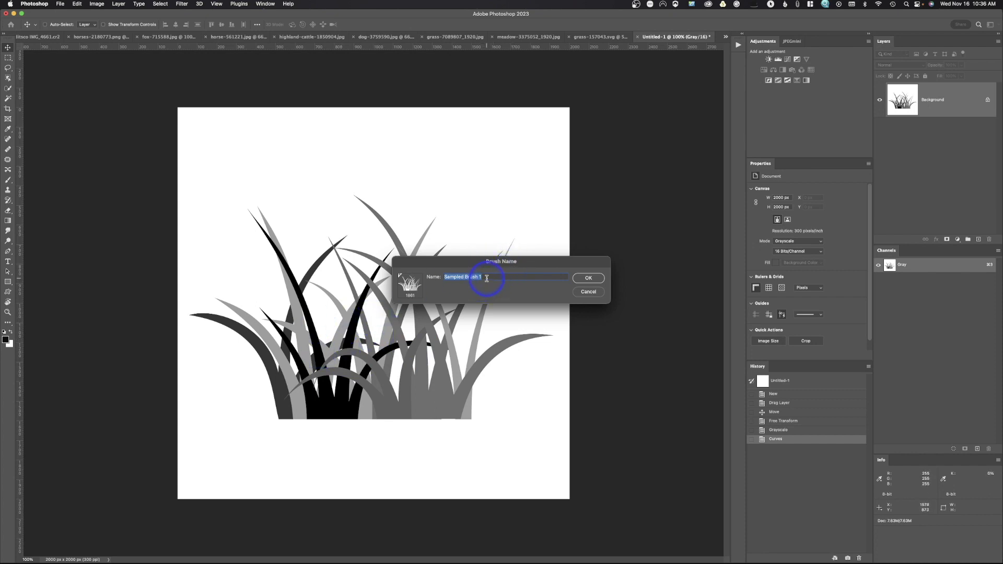
pyautogui.write('Main Grass Brush')
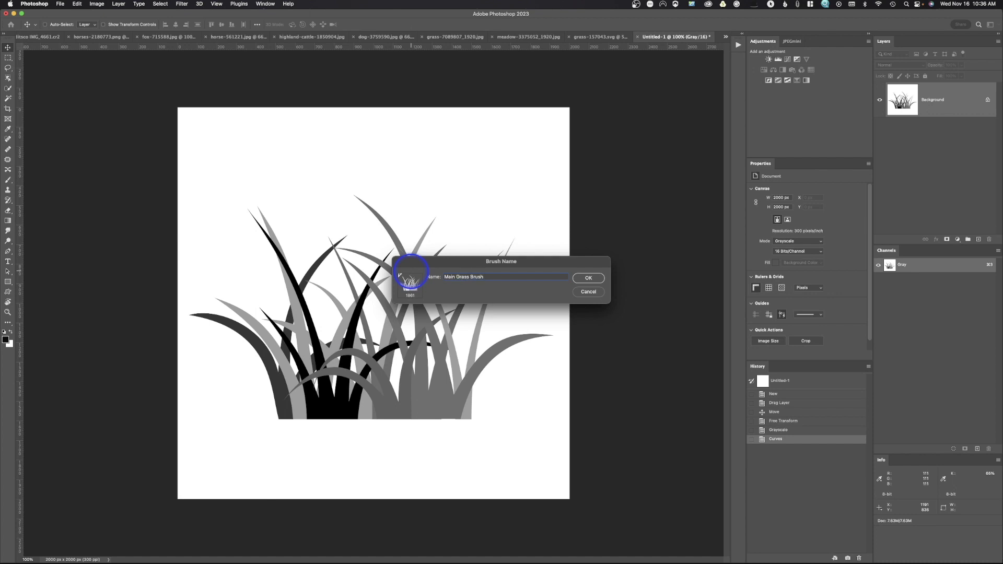
pyautogui.press('Return')
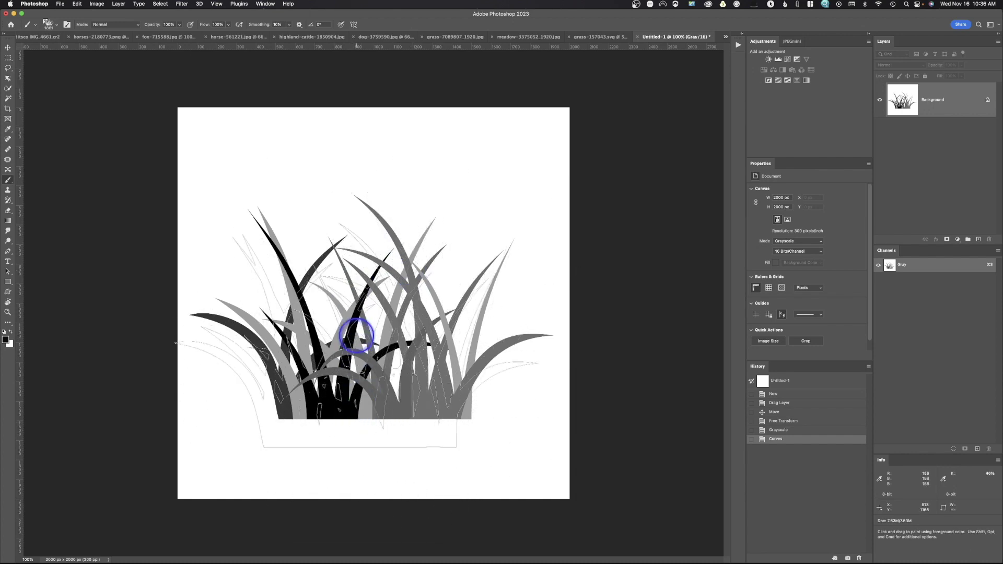
# Stamp the new grass brush once over the upper part of the canvas as a test, and undo the stamp
pyautogui.click(364, 205)
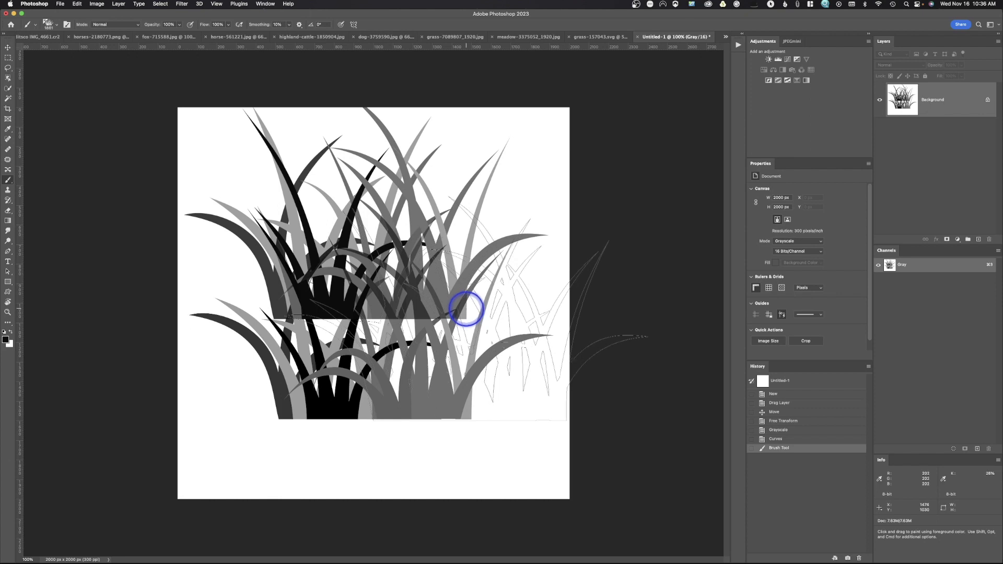
pyautogui.press('super+z')
pyautogui.press('super+z')
pyautogui.press('super+z')
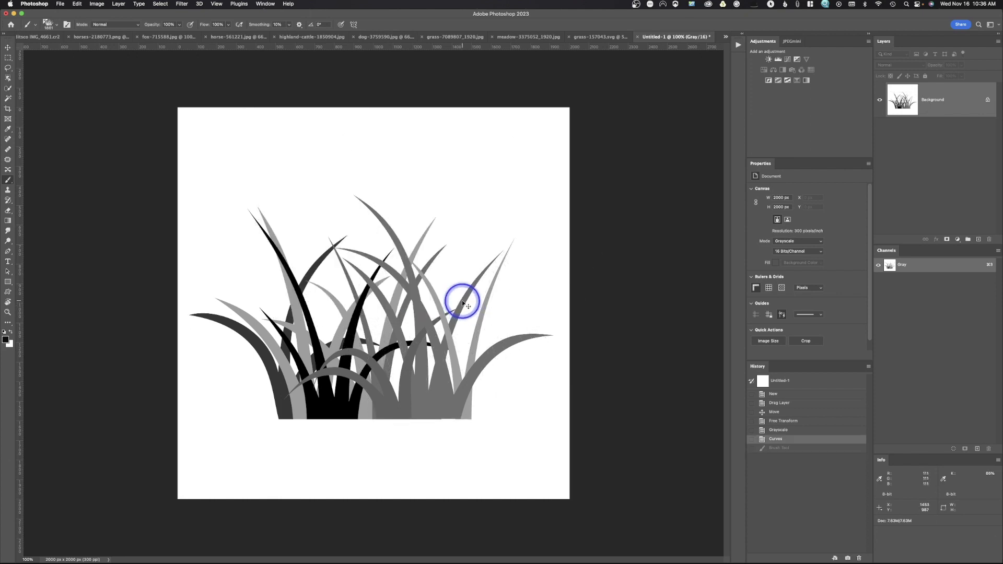
# Undo the earlier edits in Untitled-1 back to the blank white RGB canvas
pyautogui.press('super+z')
pyautogui.press('super+z')
pyautogui.press('super+z')
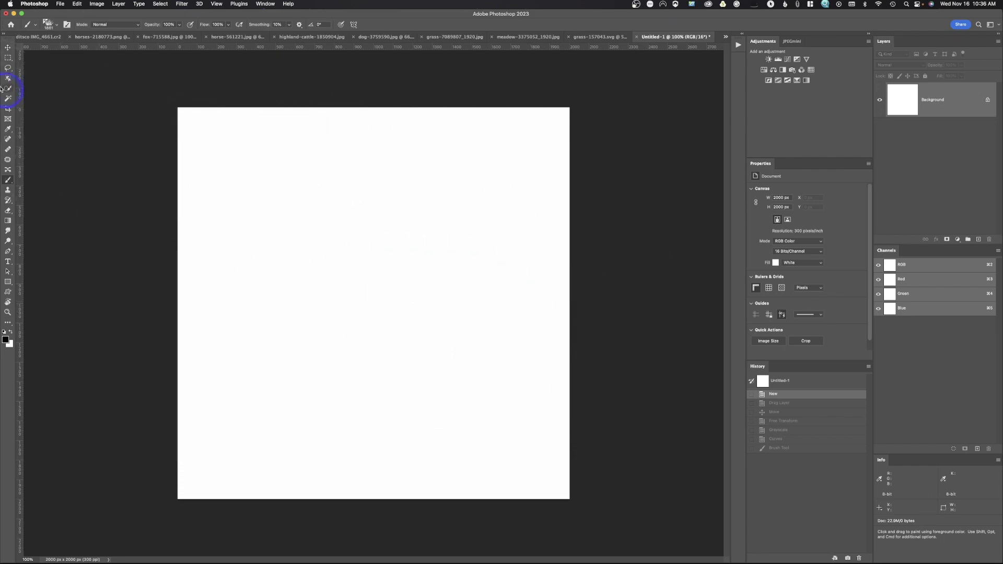
# Return to the grass-157043.svg document and undo the deselection and deletion to restore the separate grass tufts
pyautogui.click(8, 67)
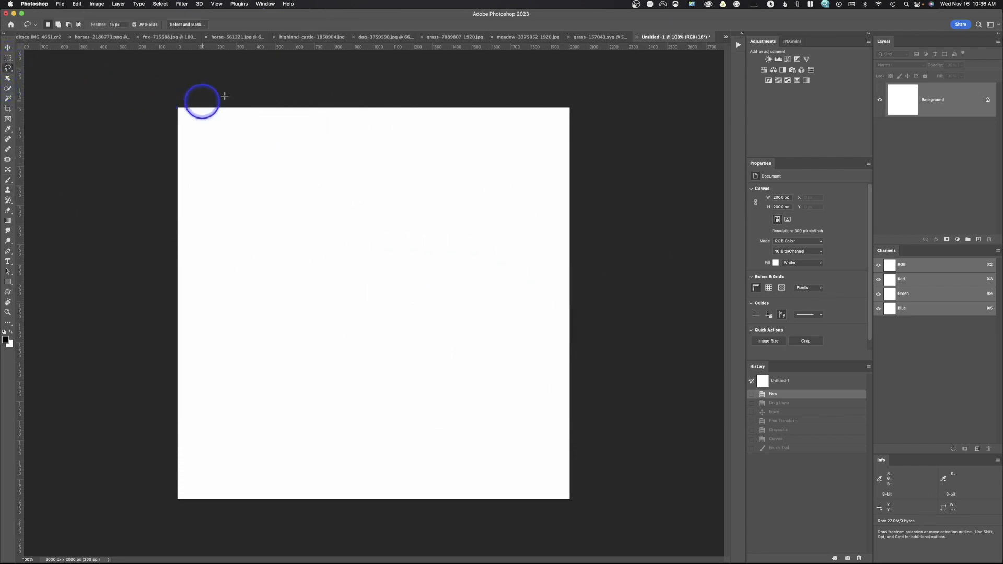
pyautogui.click(573, 38)
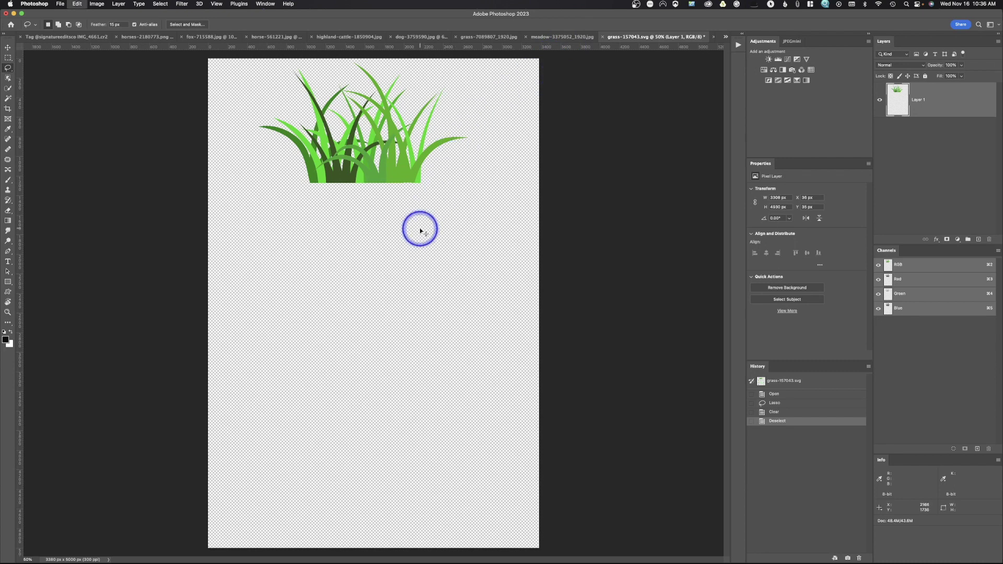
pyautogui.press('super+z')
pyautogui.press('super+z')
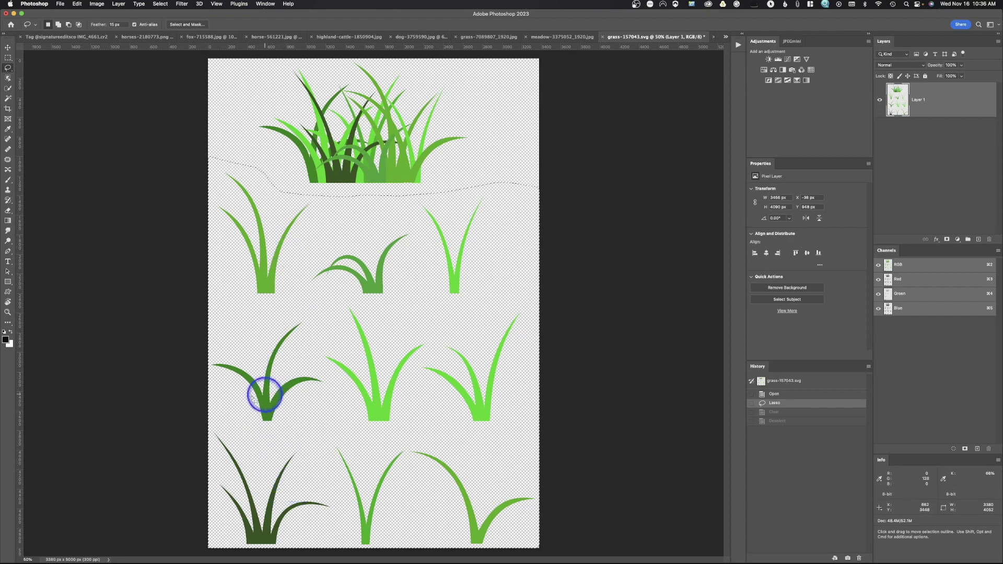
# Lasso the dark green tuft in the lowest row, invert the selection, delete all the other grass and deselect
pyautogui.click(198, 407)
pyautogui.moveTo(197, 418)
pyautogui.mouseDown()
pyautogui.moveTo(262, 425)
pyautogui.moveTo(316, 454)
pyautogui.moveTo(329, 492)
pyautogui.moveTo(327, 548)
pyautogui.mouseUp()
pyautogui.moveTo(155, 495)
pyautogui.mouseDown()
pyautogui.moveTo(149, 454)
pyautogui.moveTo(166, 428)
pyautogui.moveTo(196, 420)
pyautogui.moveTo(321, 454)
pyautogui.moveTo(336, 482)
pyautogui.mouseUp()
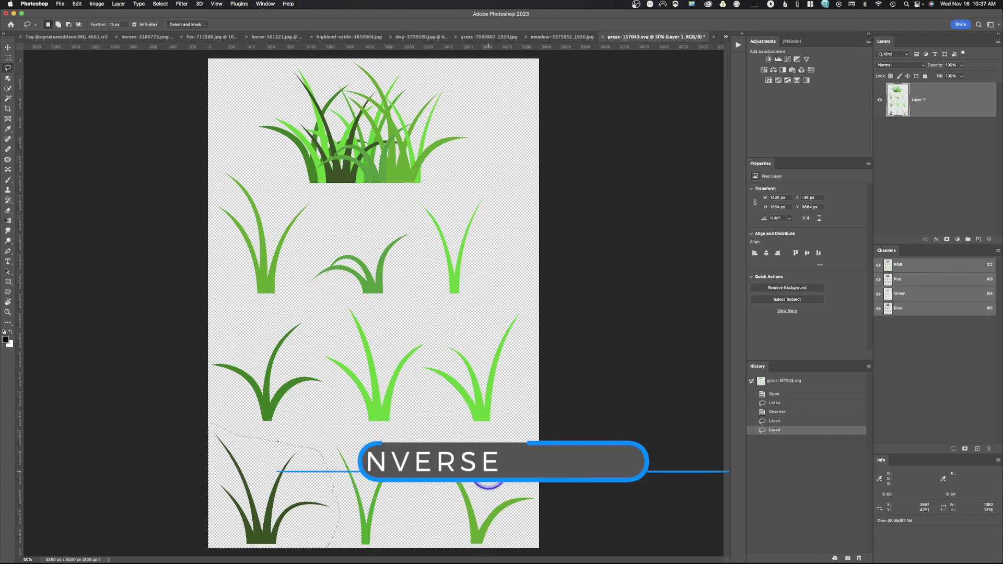
pyautogui.press('shift+super+i')
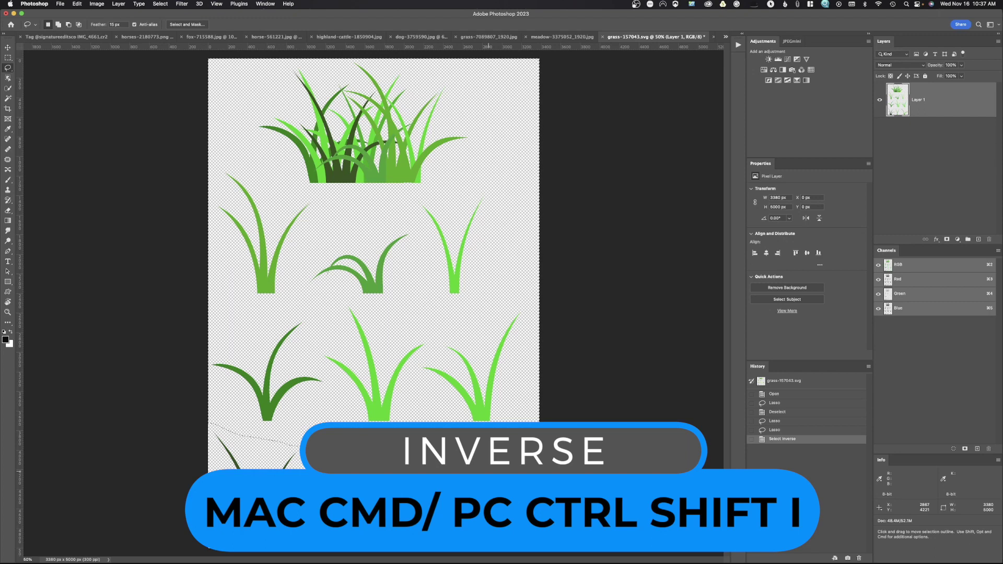
pyautogui.press('Delete')
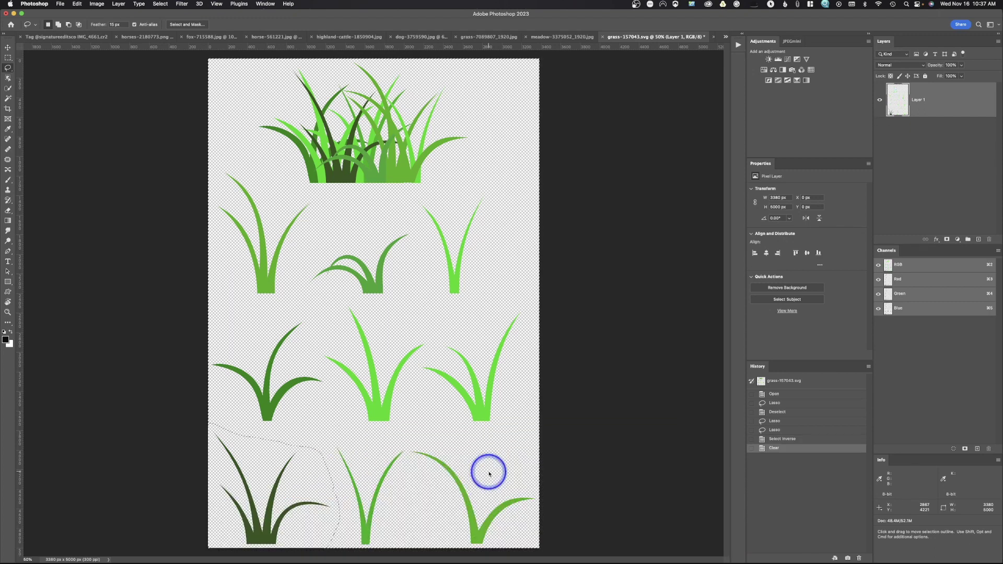
pyautogui.press('super+d')
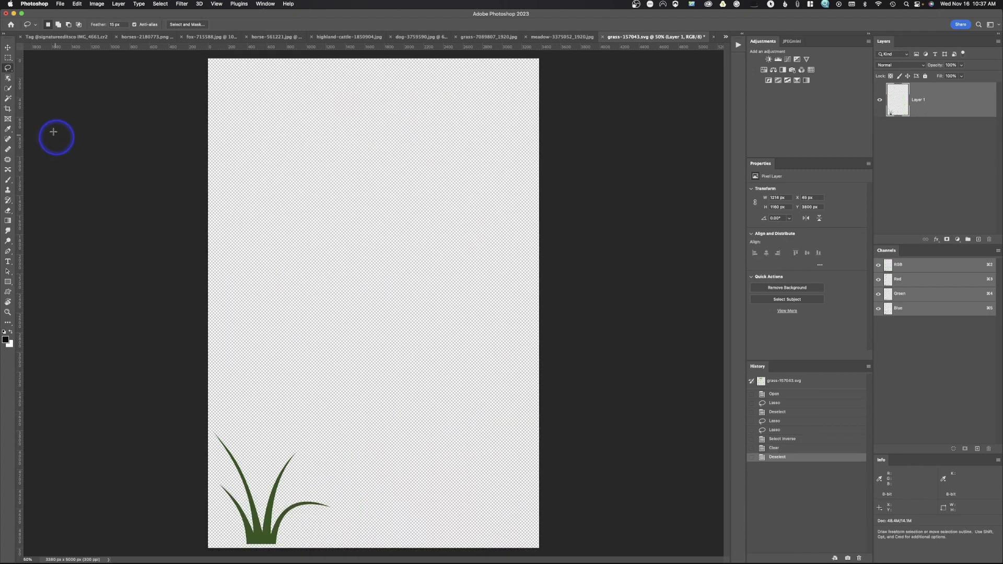
# Copy the dark green tuft into the Untitled-1 document, accept the depth and color profile conversions, and position it near the canvas center
pyautogui.click(9, 48)
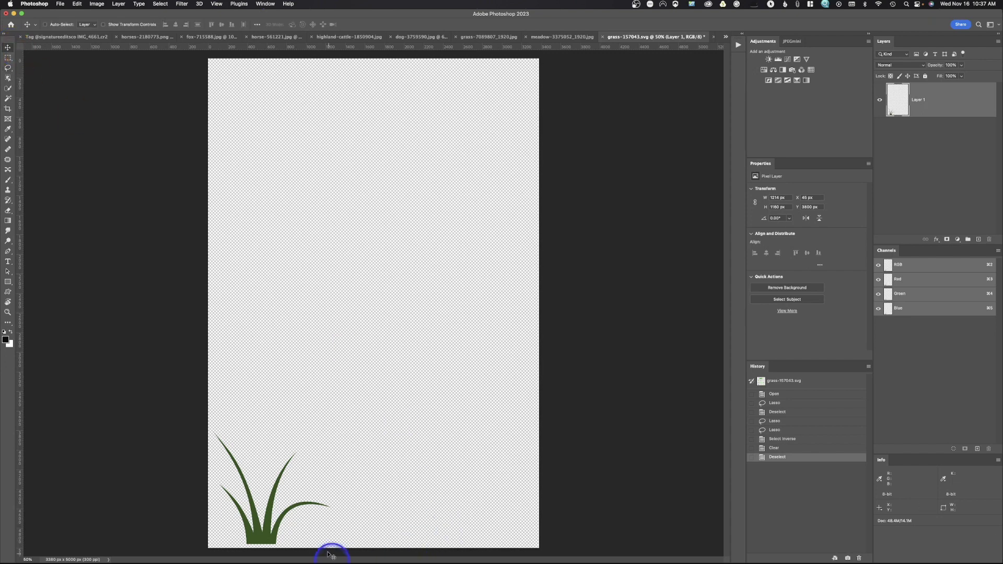
pyautogui.moveTo(262, 528); pyautogui.dragTo(371, 283)
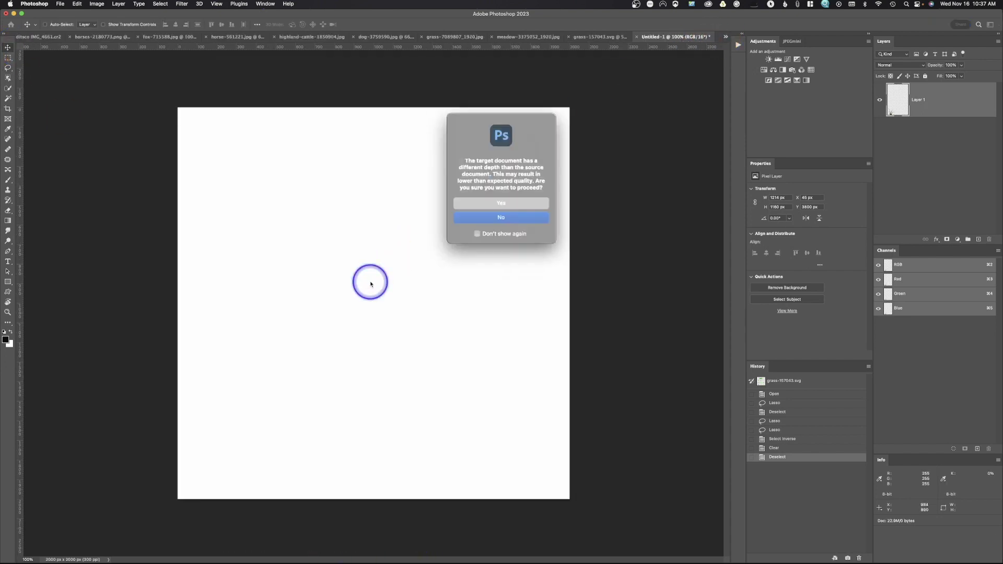
pyautogui.click(506, 202)
pyautogui.click(574, 310)
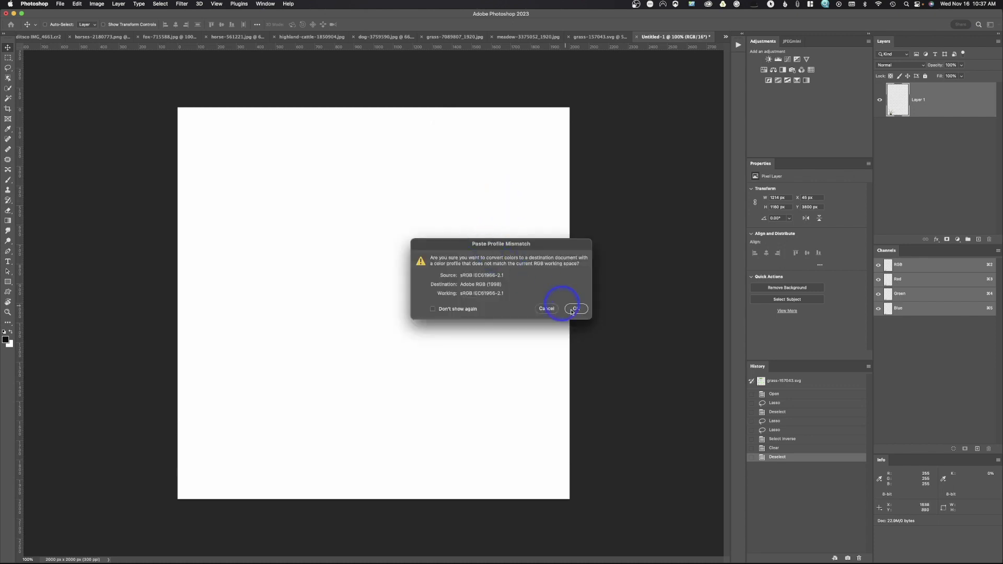
pyautogui.moveTo(365, 340); pyautogui.dragTo(385, 349)
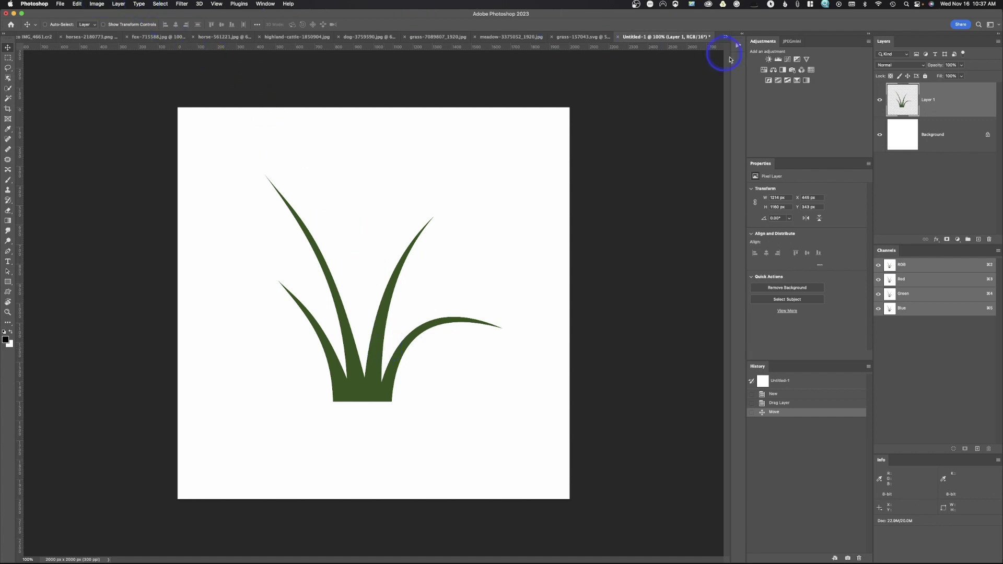
# Add a Black & White adjustment layer with default settings over the tuft and flatten the image
pyautogui.click(783, 70)
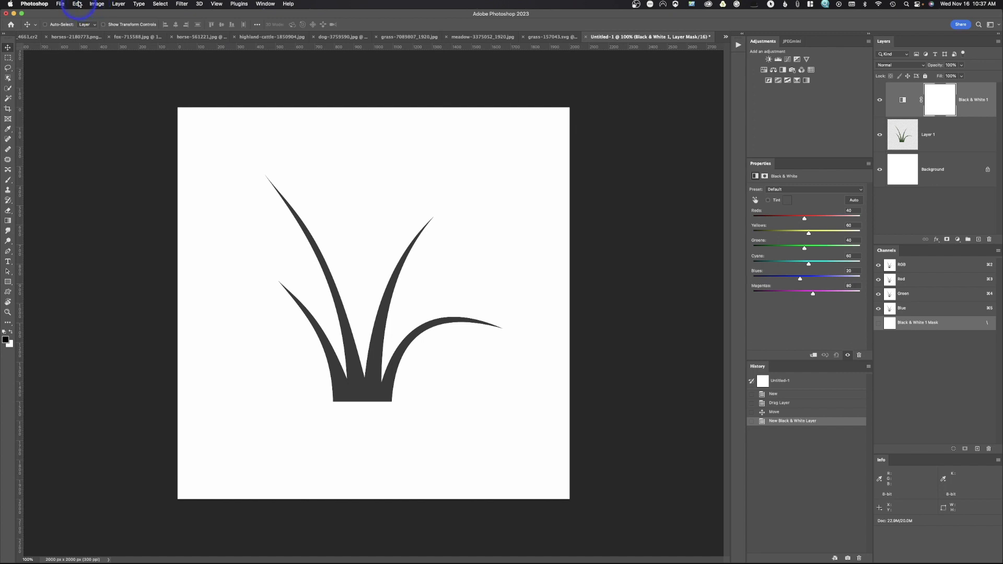
pyautogui.click(119, 4)
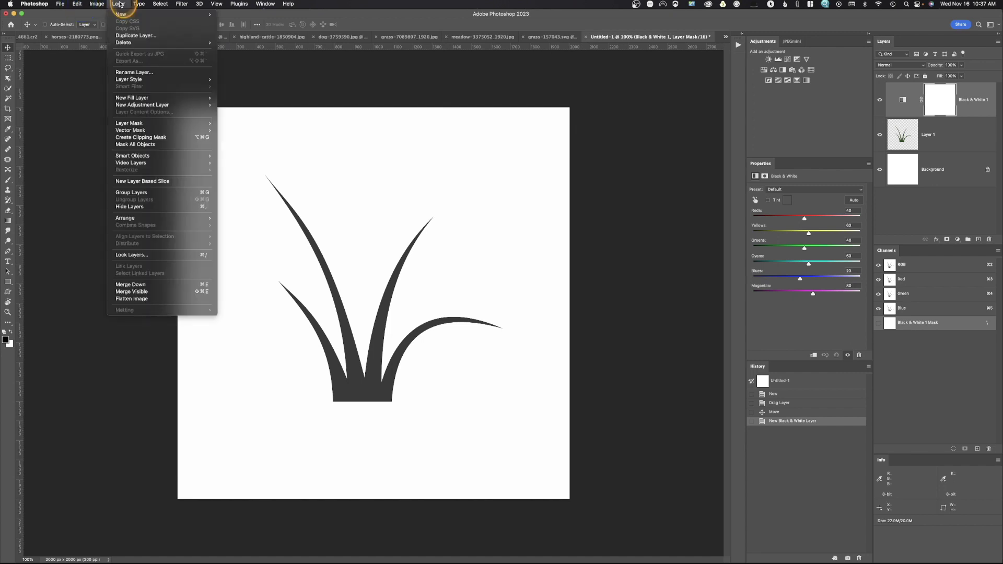
pyautogui.click(137, 299)
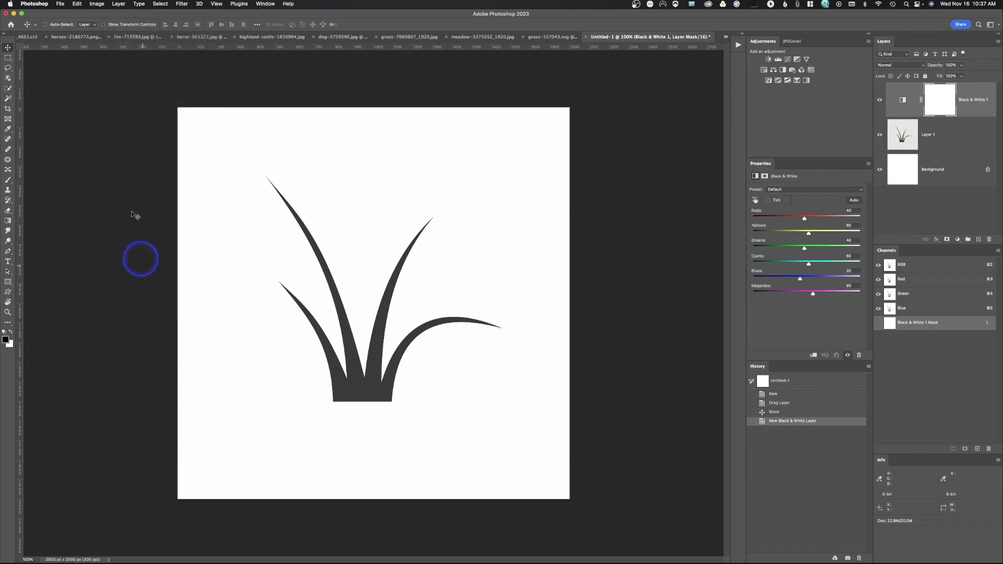
# Define the single tuft as a brush preset named Grass Brush
pyautogui.click(76, 4)
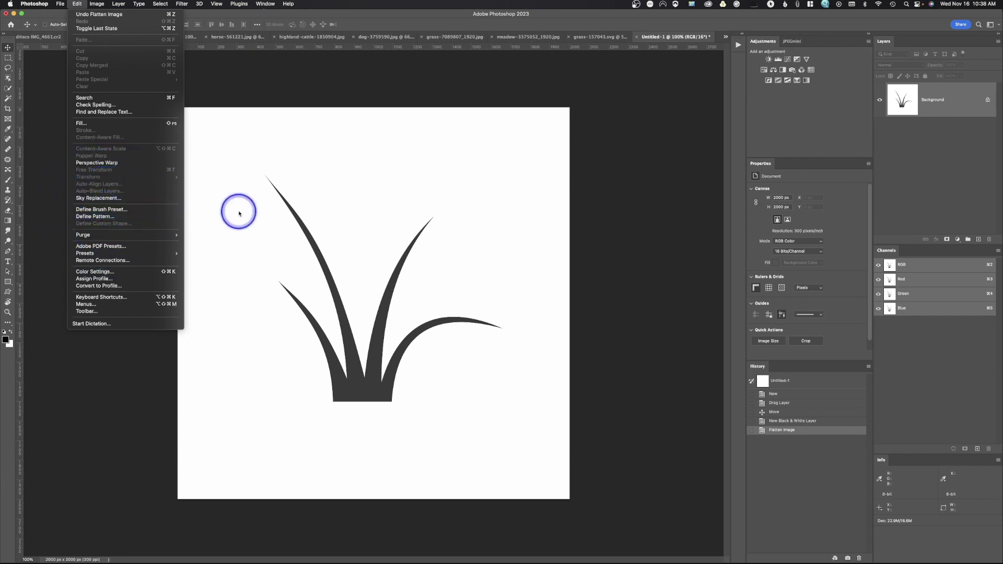
pyautogui.click(134, 210)
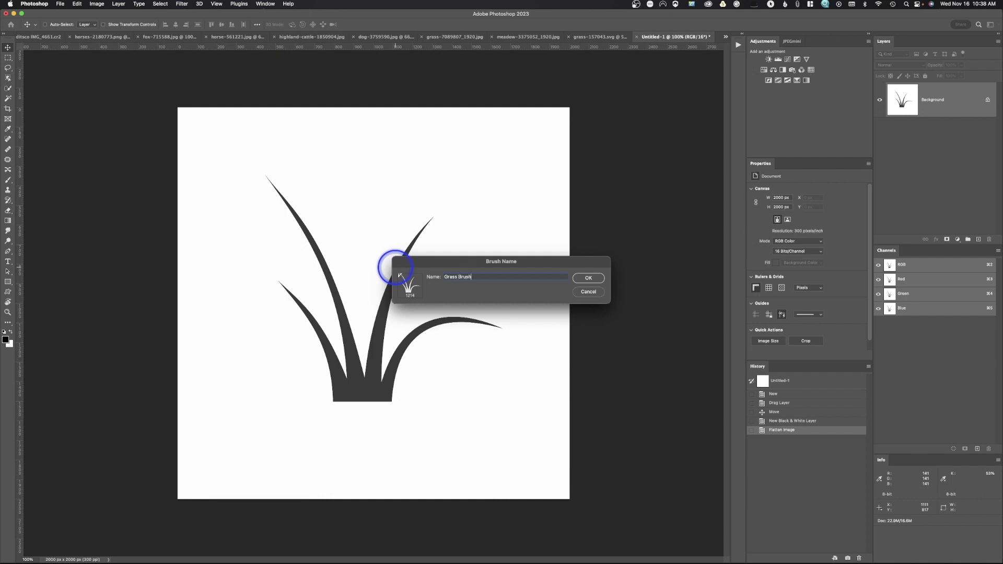
pyautogui.press('Return')
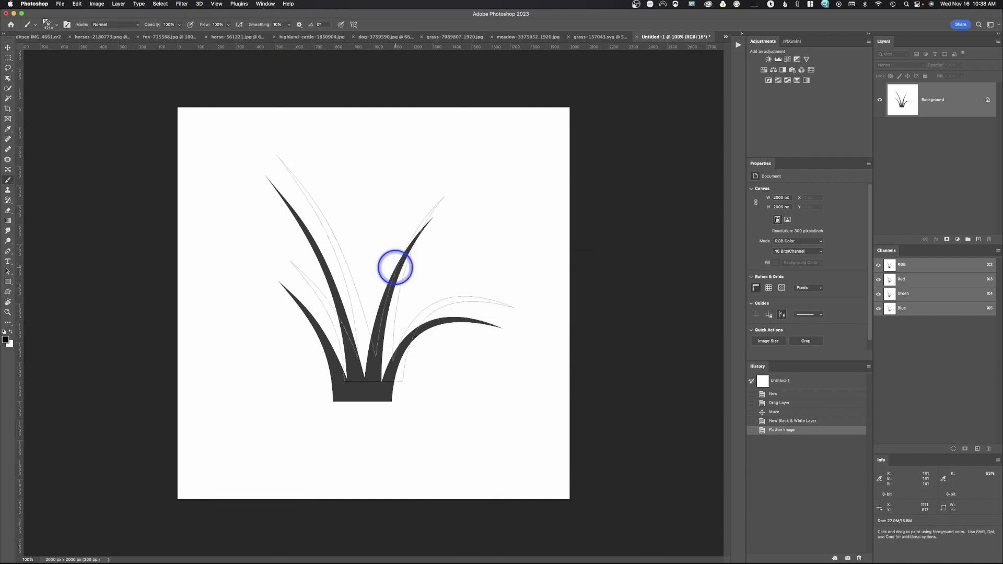
# Close the Untitled-1 document without saving its changes
pyautogui.click(9, 68)
pyautogui.moveTo(2, 78)
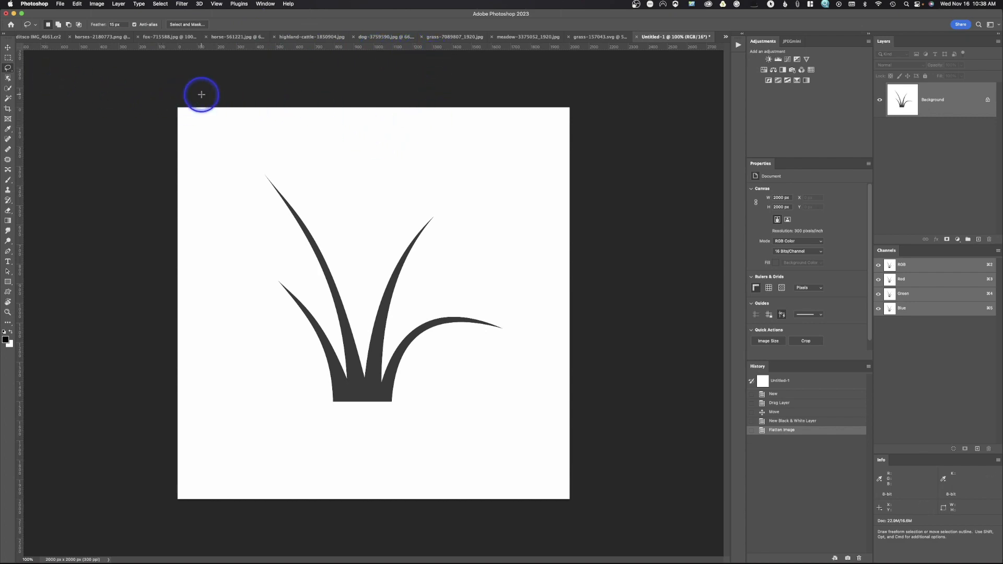
pyautogui.press('super+w')
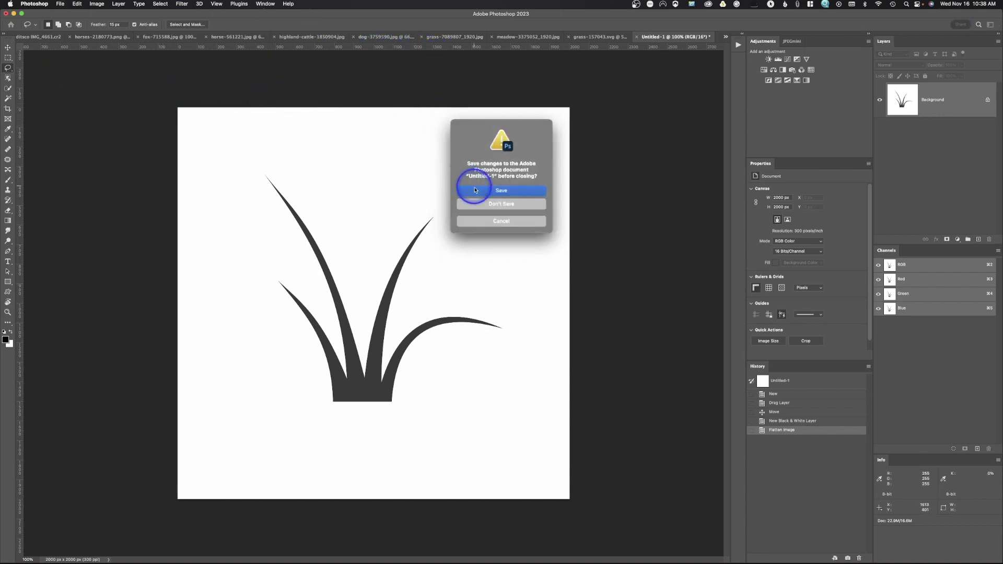
pyautogui.click(478, 208)
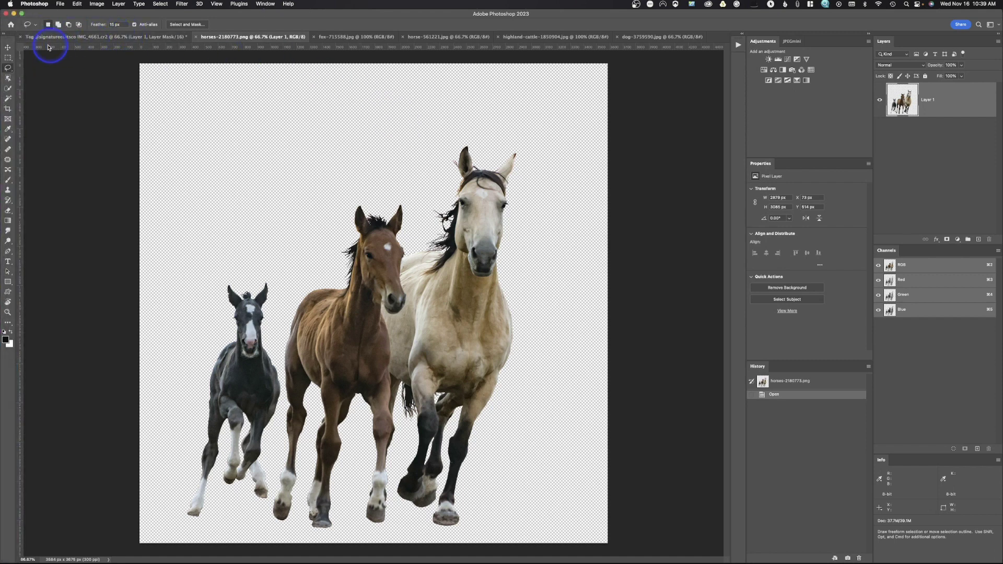
# Move the horses layer into the highland-cattle document and convert it to a smart object
pyautogui.click(8, 47)
pyautogui.moveTo(444, 339); pyautogui.dragTo(398, 284)
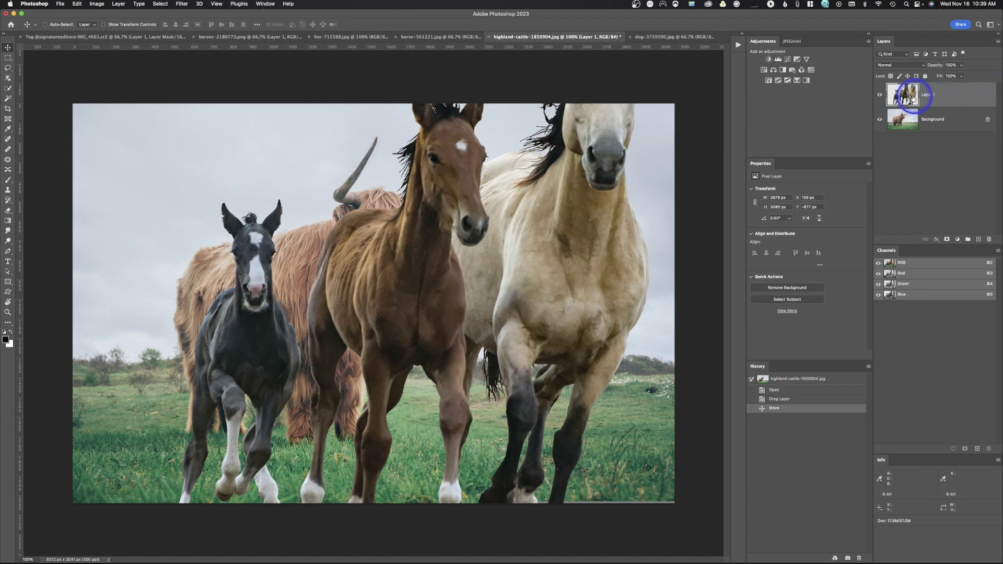
pyautogui.rightClick(944, 95)
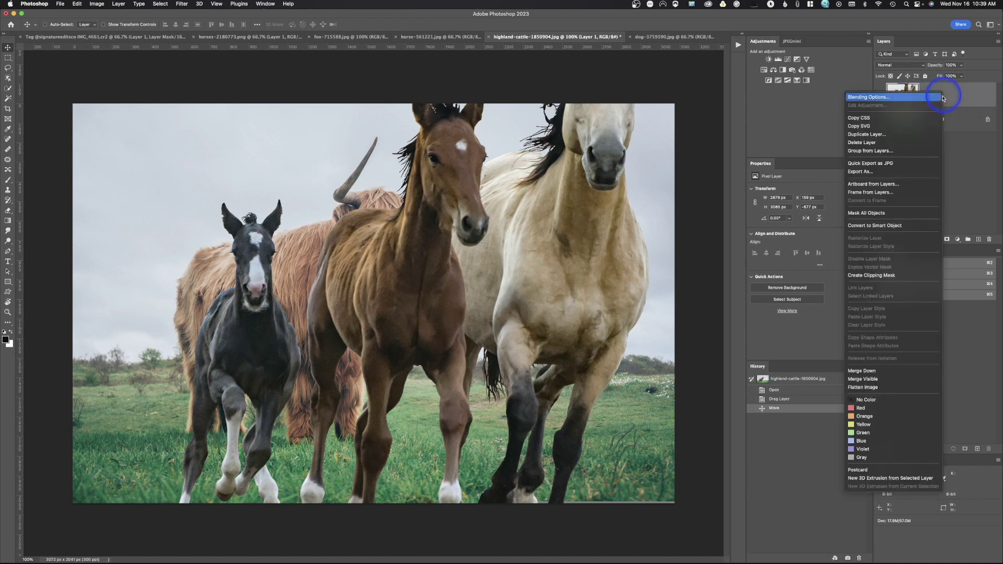
pyautogui.click(899, 225)
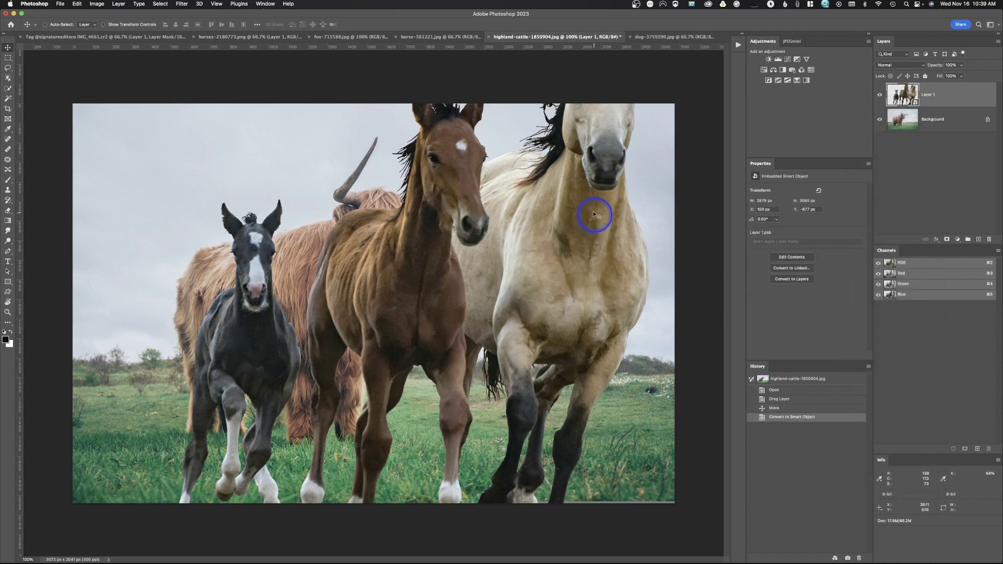
# Scale the horses to about 34.7% with Free Transform and position them on the grass in front of the highland cow
pyautogui.press('super')
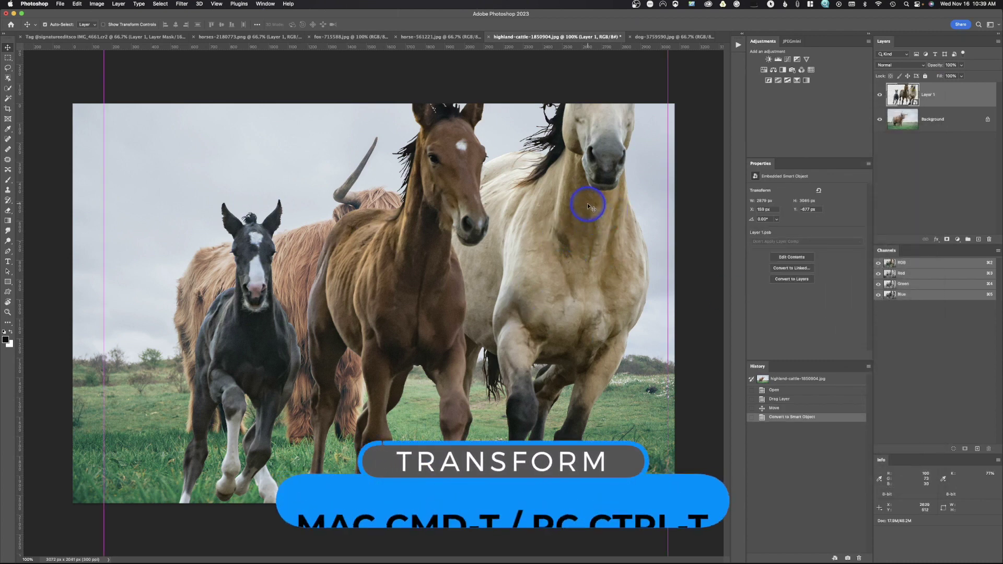
pyautogui.press('super+t')
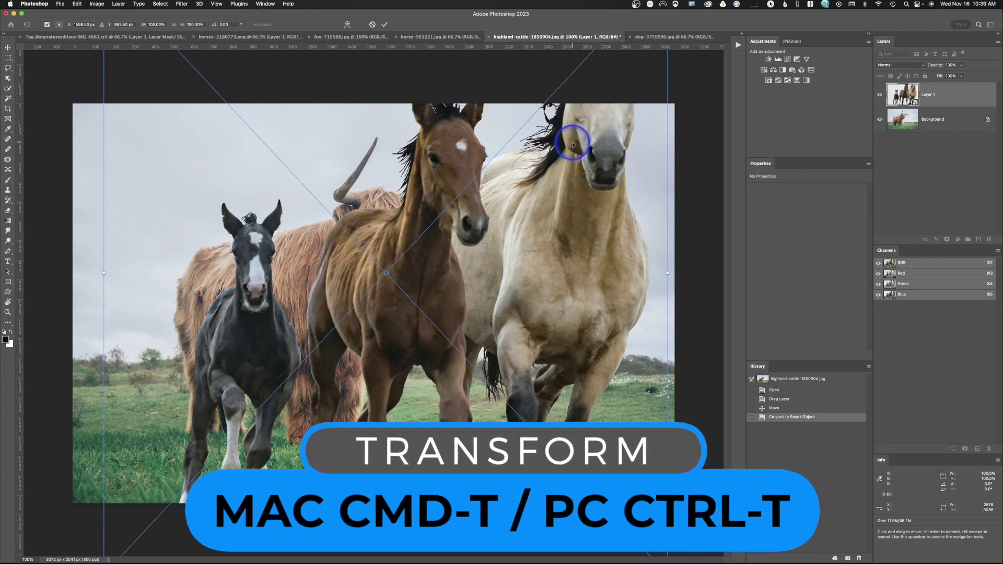
pyautogui.press('super+minus')
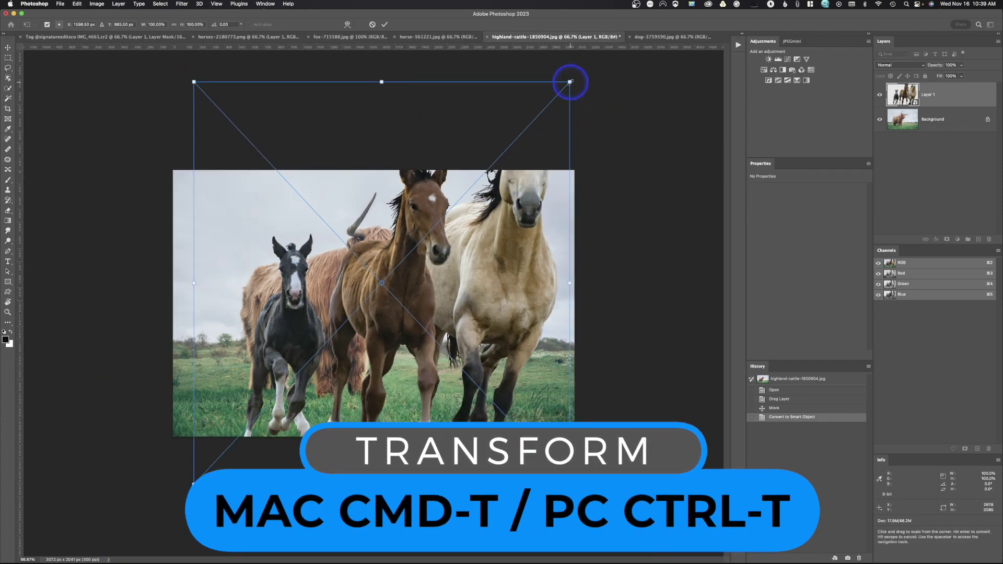
pyautogui.moveTo(570, 82); pyautogui.dragTo(450, 215)
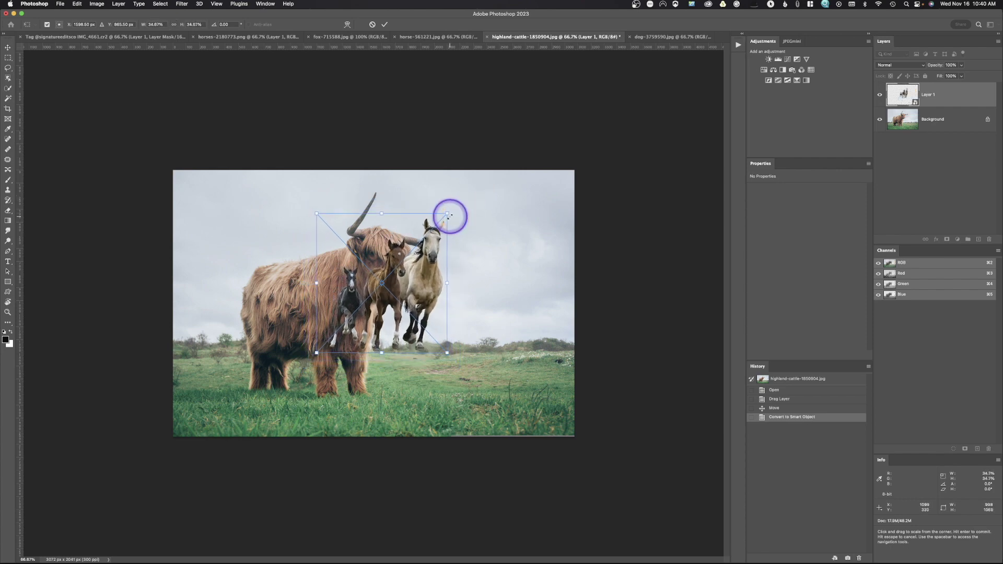
pyautogui.press('Return')
pyautogui.moveTo(424, 262); pyautogui.dragTo(511, 328)
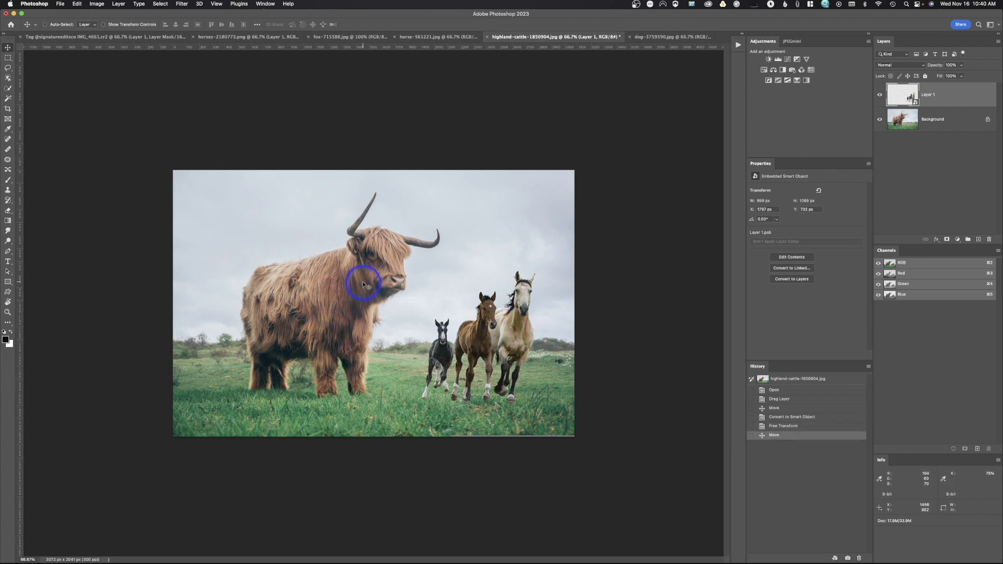
# Lasso the Background grass around the horses' feet with a 15 px feather and copy it onto a new layer
pyautogui.scroll(5, 361, 278)
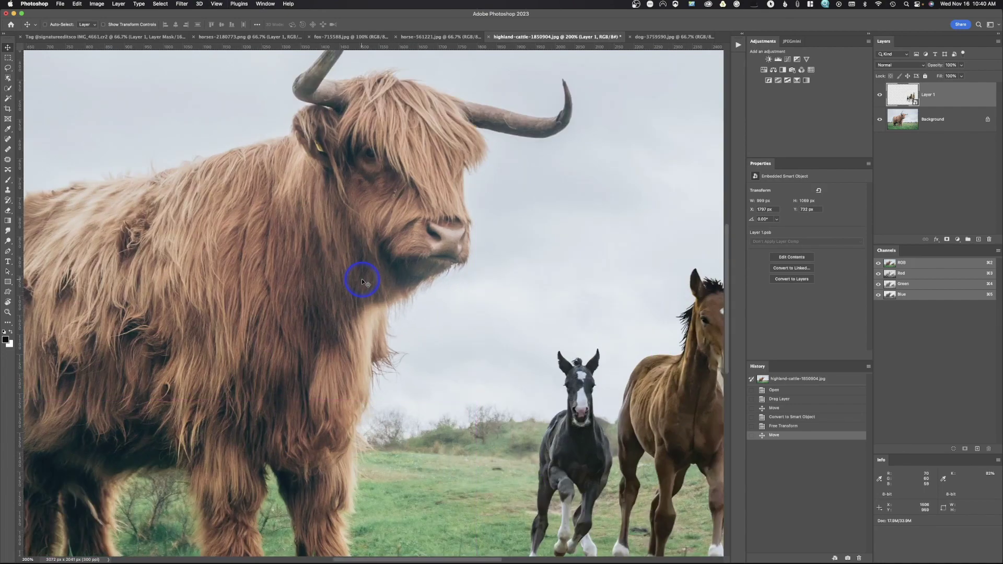
pyautogui.moveTo(482, 359); pyautogui.dragTo(336, 165)
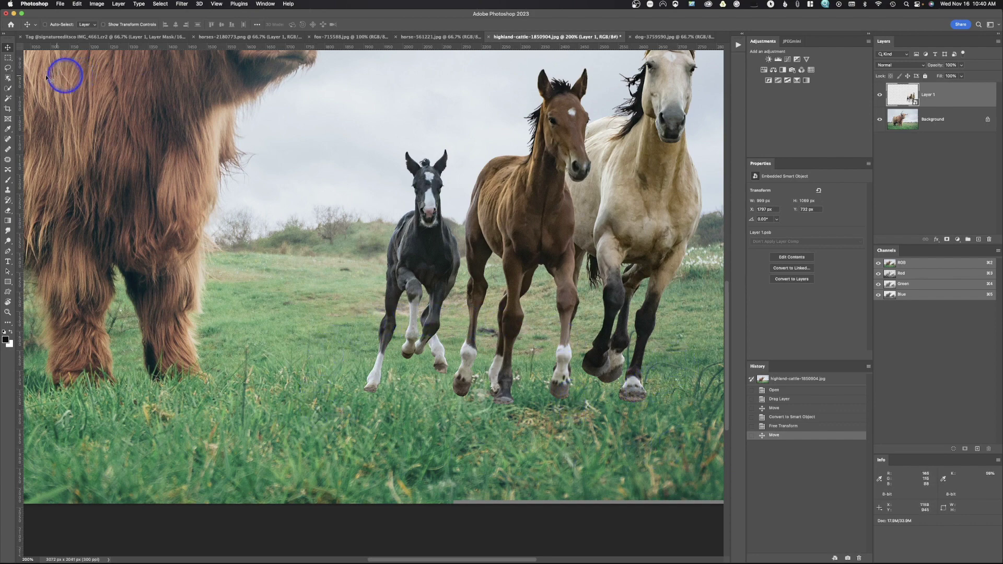
pyautogui.click(8, 67)
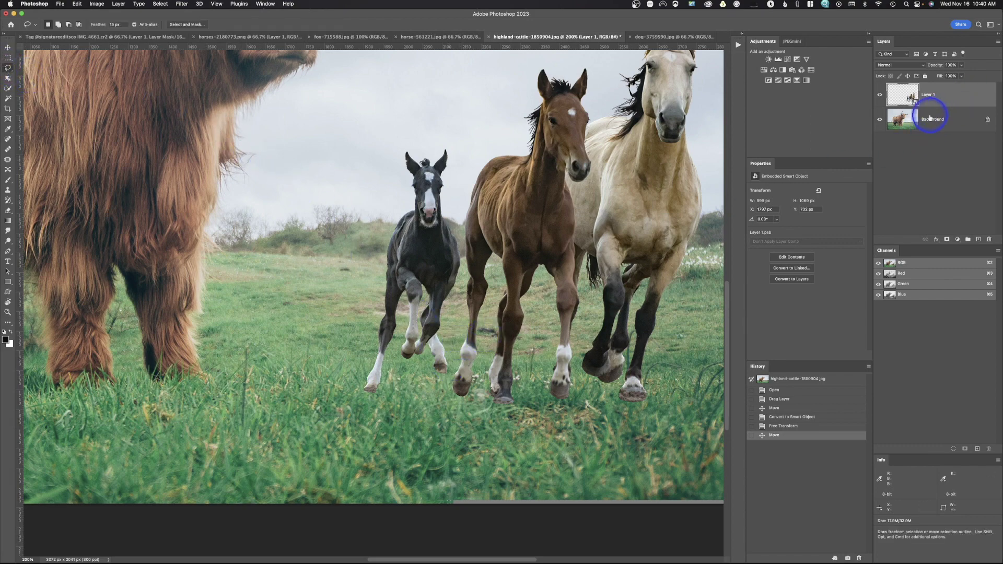
pyautogui.click(909, 120)
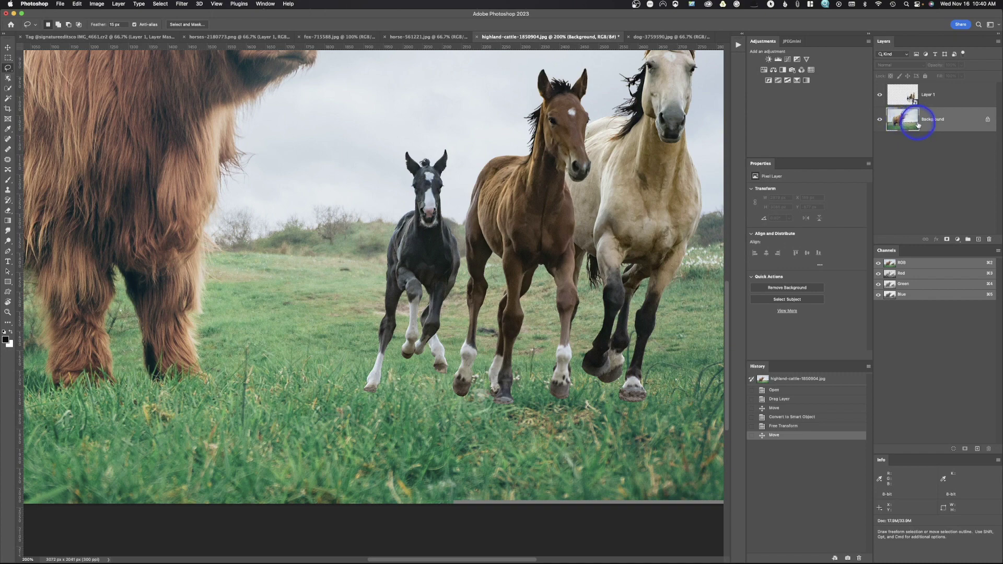
pyautogui.moveTo(461, 347); pyautogui.dragTo(352, 343)
pyautogui.moveTo(316, 387)
pyautogui.mouseDown()
pyautogui.moveTo(352, 411)
pyautogui.moveTo(437, 429)
pyautogui.moveTo(676, 423)
pyautogui.moveTo(702, 385)
pyautogui.moveTo(703, 358)
pyautogui.moveTo(685, 346)
pyautogui.moveTo(512, 338)
pyautogui.mouseUp()
pyautogui.moveTo(445, 335); pyautogui.dragTo(449, 336)
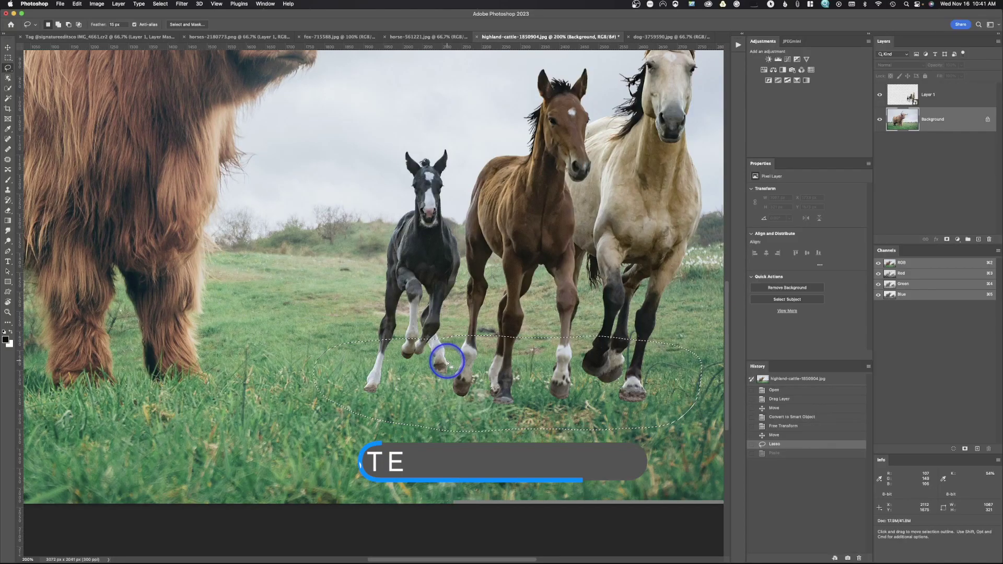
pyautogui.press('super+v')
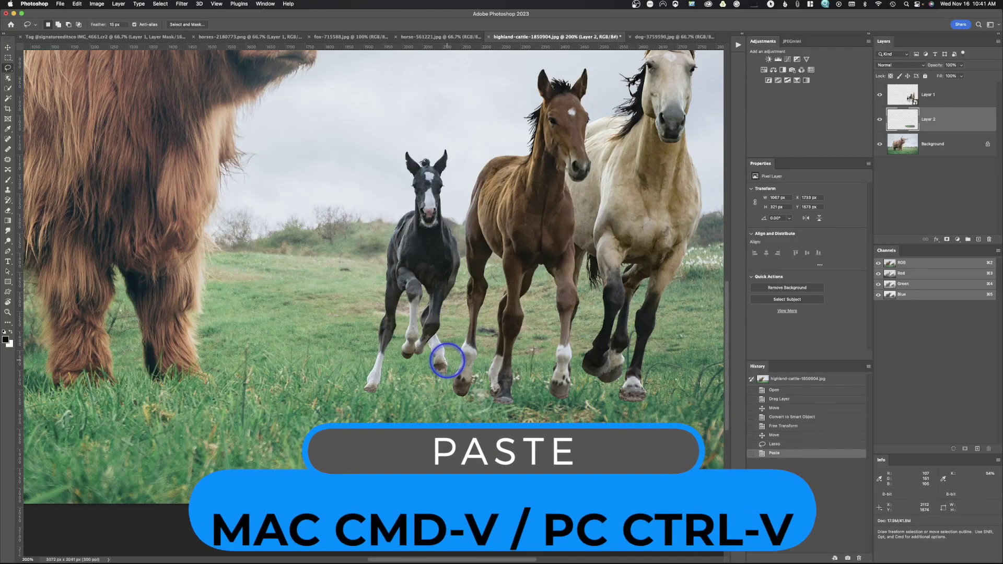
# Place the copied grass layer above the horses layer and add a black layer mask that hides it
pyautogui.moveTo(912, 125); pyautogui.dragTo(908, 90)
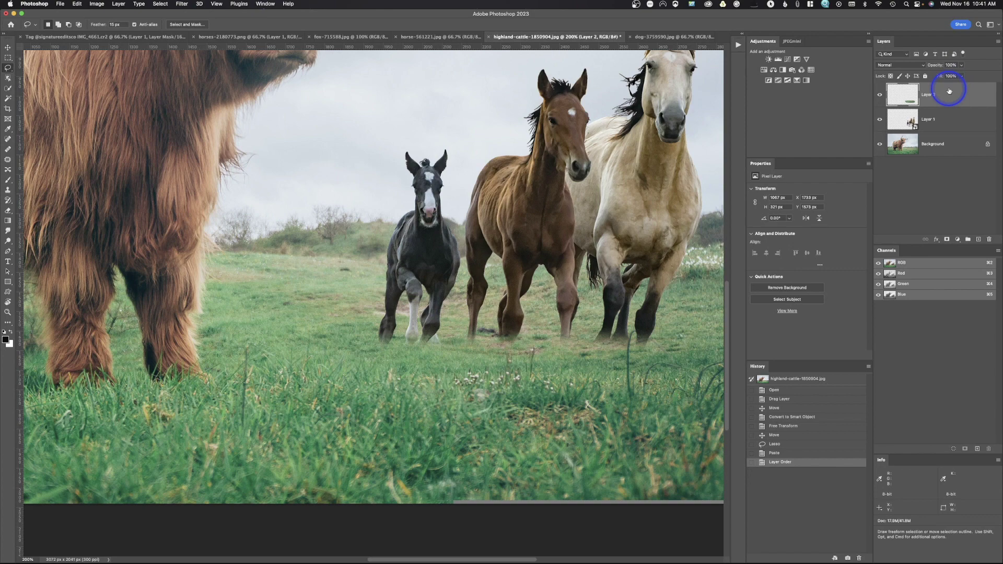
pyautogui.click(947, 240)
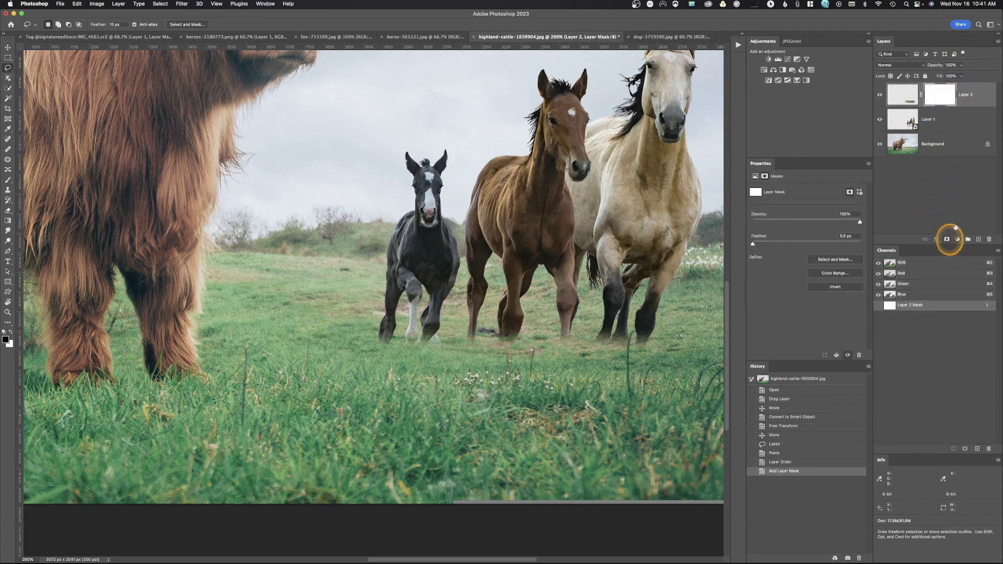
pyautogui.press('super+z')
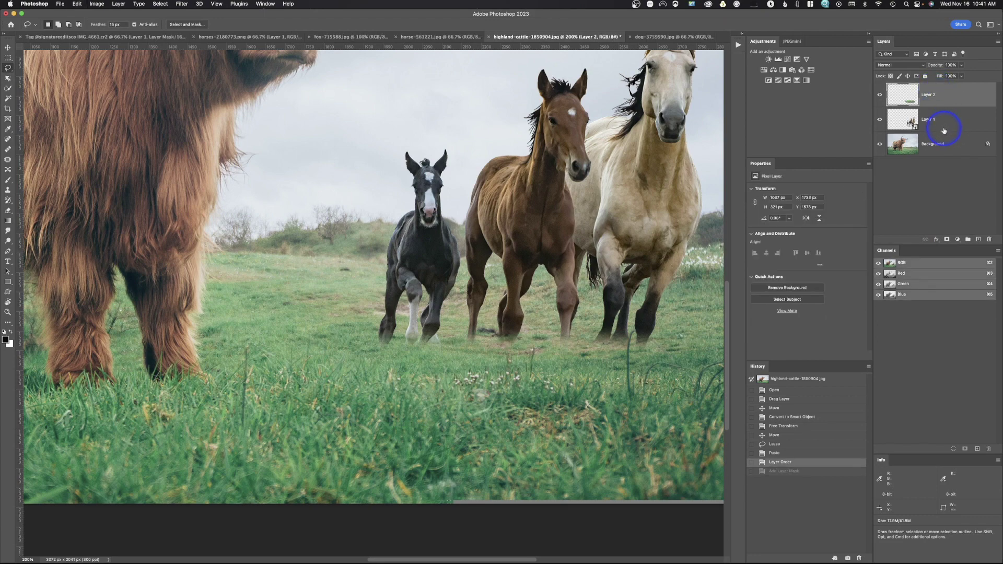
pyautogui.click(948, 240)
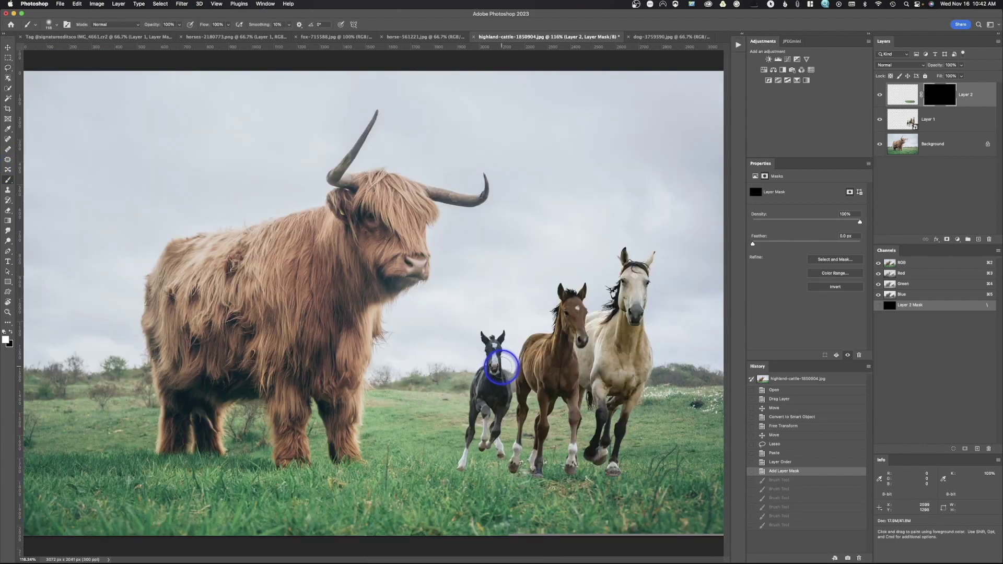
# Choose the Main Grass Brush preset for painting on the grass layer's mask around the horses' feet
pyautogui.scroll(5, 497, 366)
pyautogui.moveTo(524, 476); pyautogui.dragTo(295, 193)
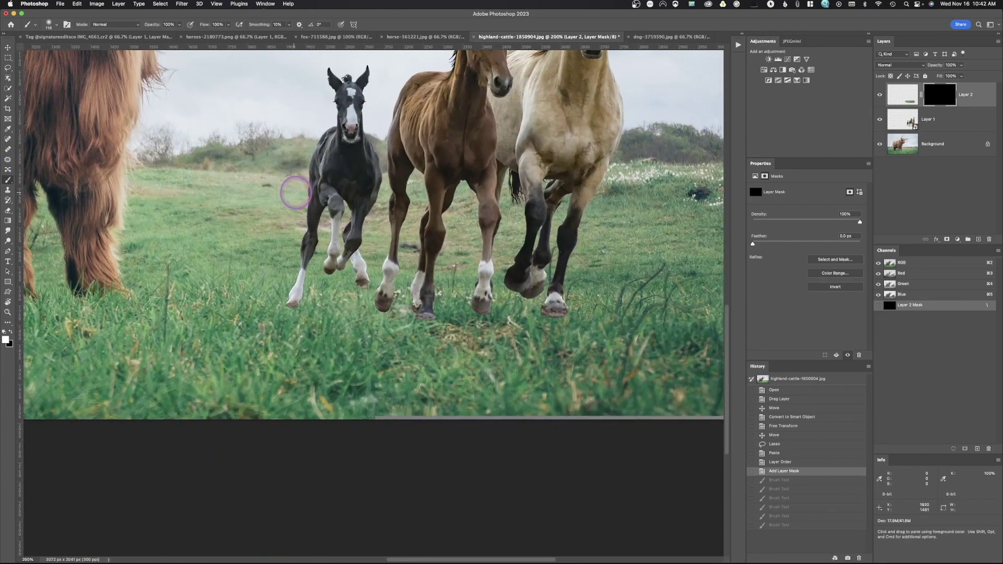
pyautogui.click(58, 28)
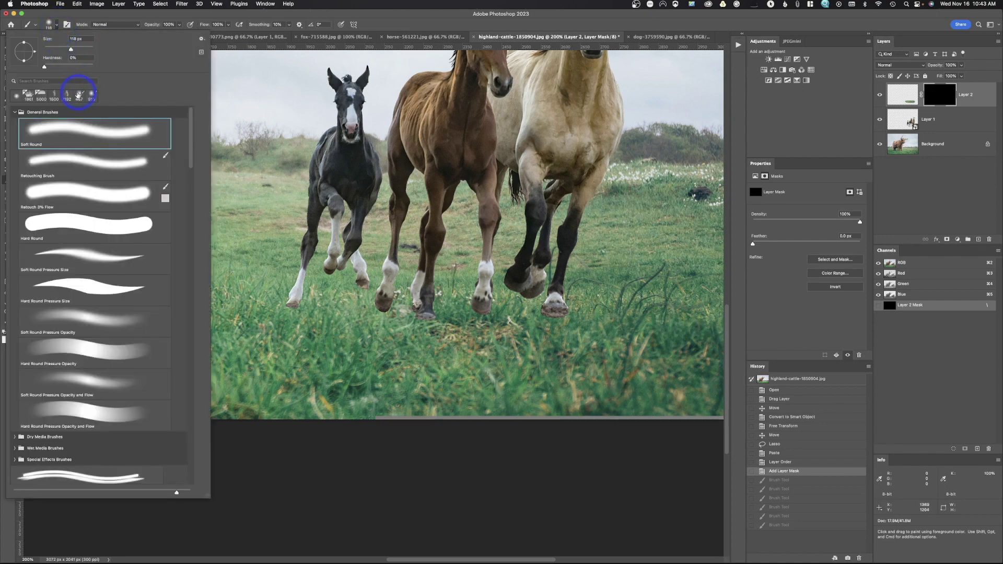
pyautogui.click(27, 96)
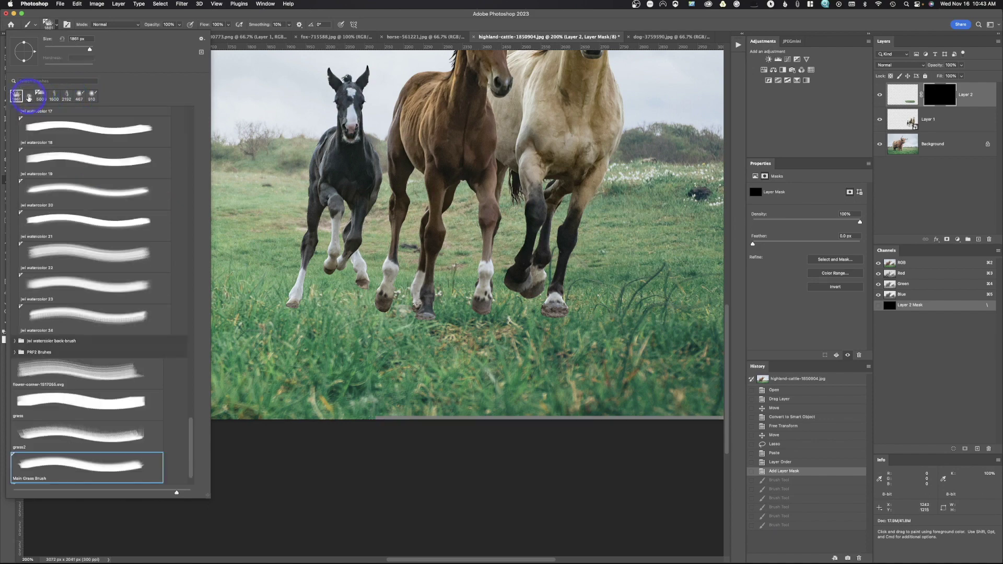
pyautogui.click(50, 22)
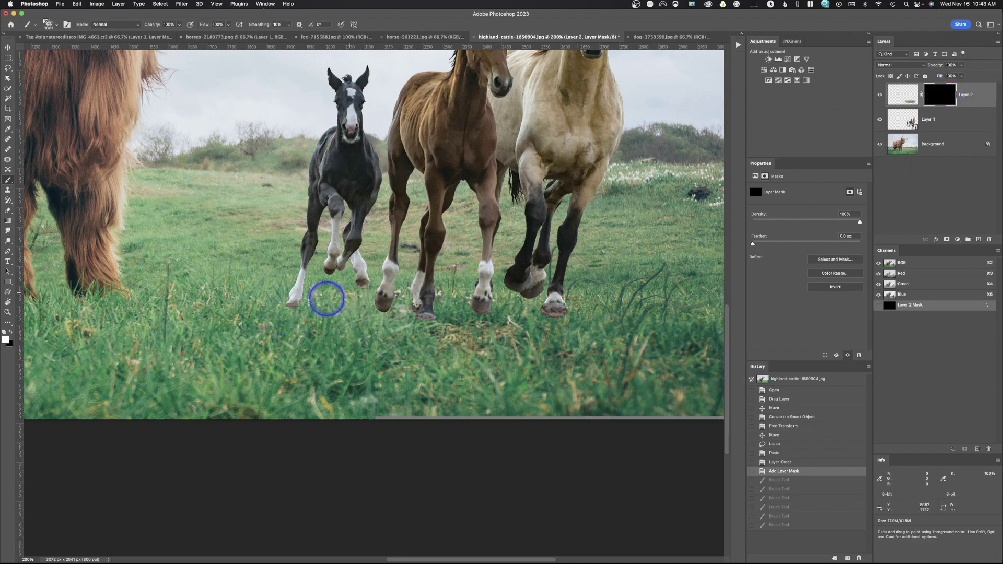
# Reduce the grass brush to 94 px and stamp white on the mask over the black foal's lowest front hoof
pyautogui.moveTo(345, 308)
pyautogui.mouseDown()
pyautogui.moveTo(421, 302)
pyautogui.moveTo(12, 314)
pyautogui.mouseUp()
pyautogui.moveTo(356, 329); pyautogui.dragTo(128, 339)
pyautogui.moveTo(318, 330); pyautogui.dragTo(235, 332)
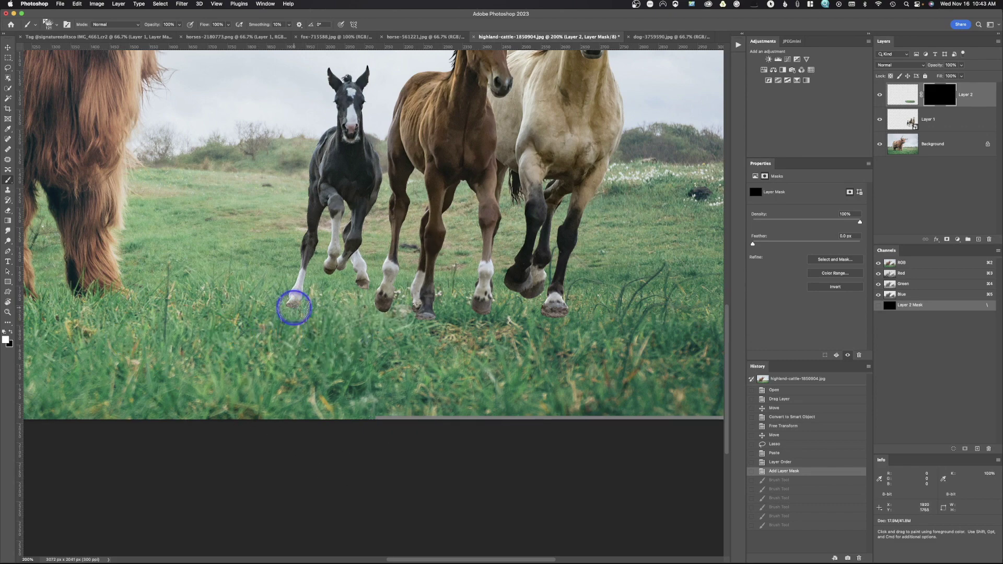
pyautogui.moveTo(294, 307); pyautogui.dragTo(285, 308)
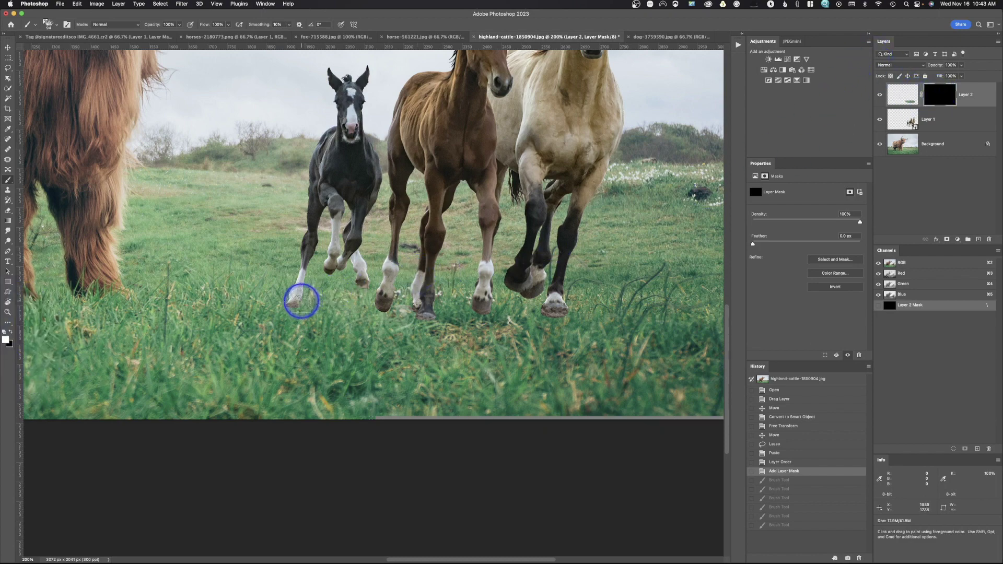
pyautogui.moveTo(300, 297); pyautogui.dragTo(292, 303)
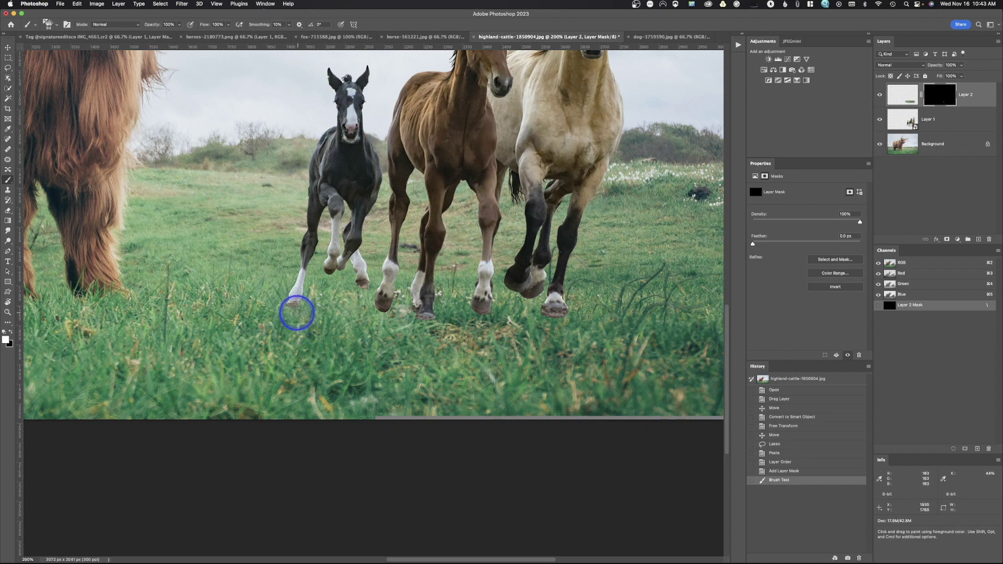
# View the grass layer's mask on its own, try a second grass stamp beside the first, and undo that stamp
pyautogui.keyDown('alt'); pyautogui.click(942, 99); pyautogui.keyUp('alt')
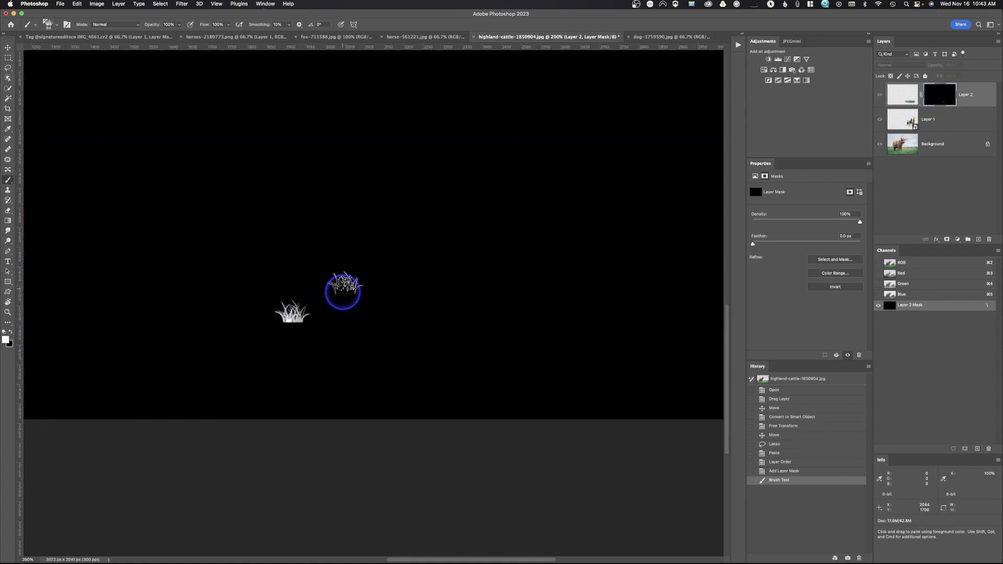
pyautogui.click(361, 305)
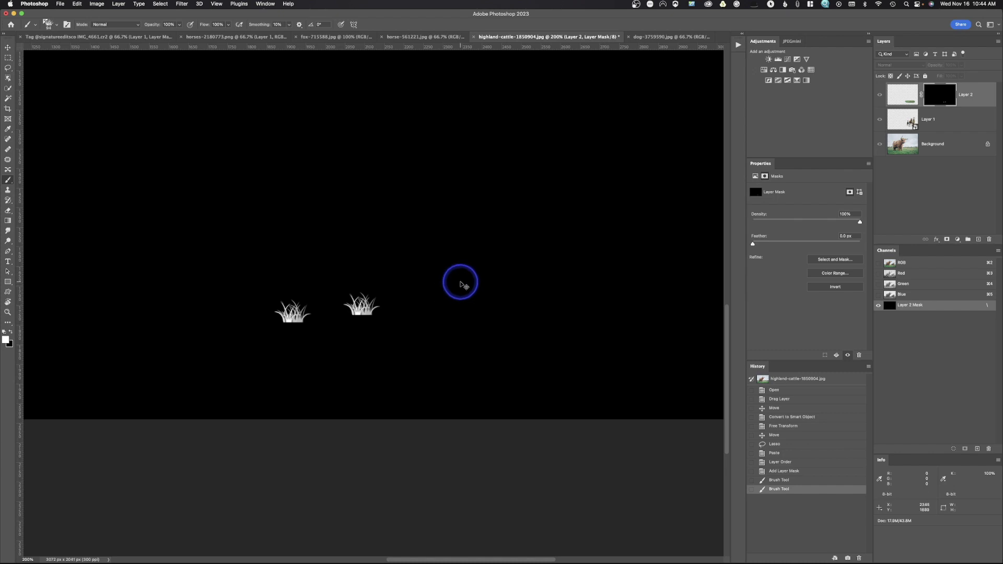
pyautogui.press('super+z')
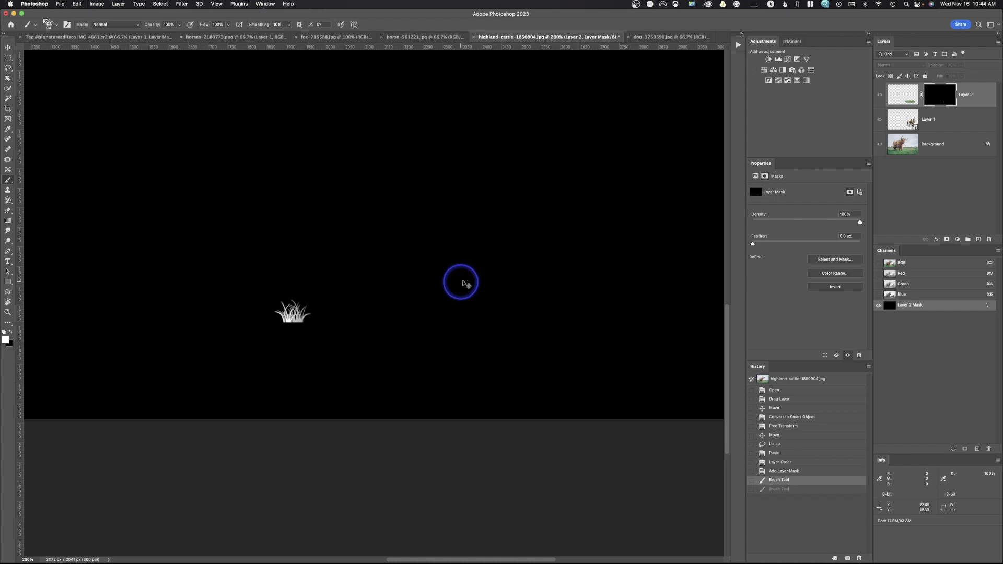
pyautogui.keyDown('alt'); pyautogui.click(941, 102); pyautogui.keyUp('alt')
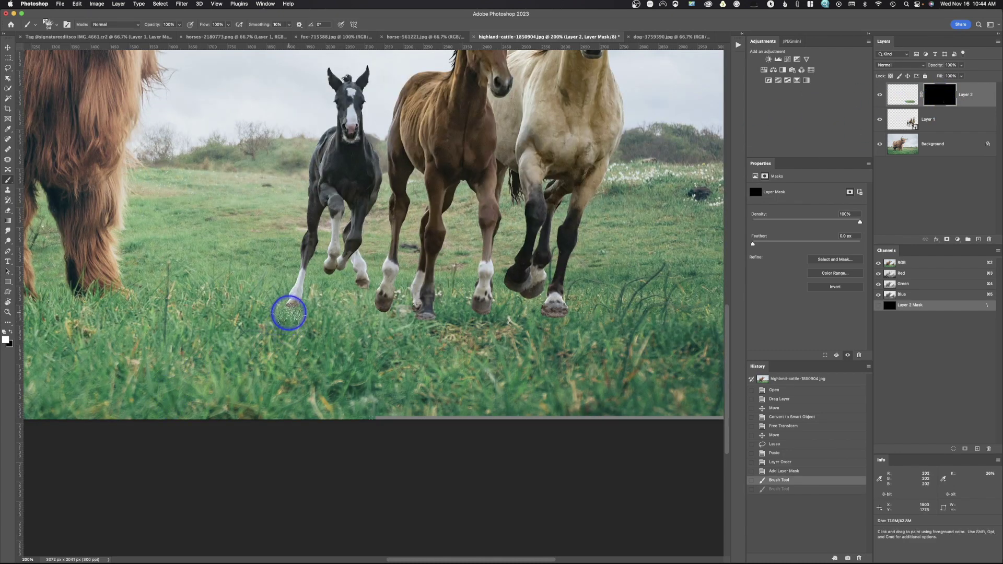
# Stamp more white grass on the mask over the black foal's front hoof and the brown horse's rear hoof
pyautogui.click(289, 311)
pyautogui.click(285, 314)
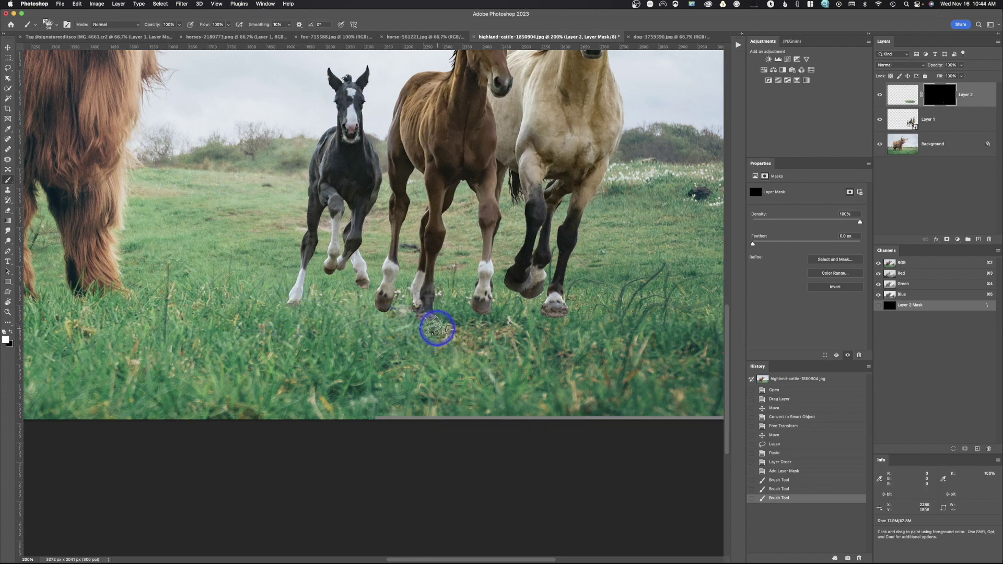
pyautogui.click(425, 320)
pyautogui.click(425, 318)
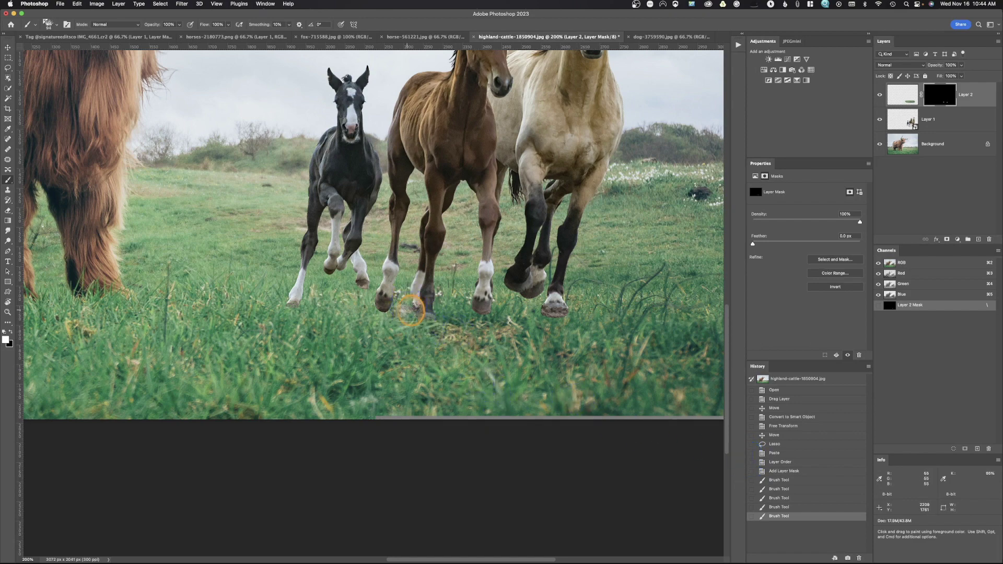
pyautogui.click(411, 308)
pyautogui.click(410, 308)
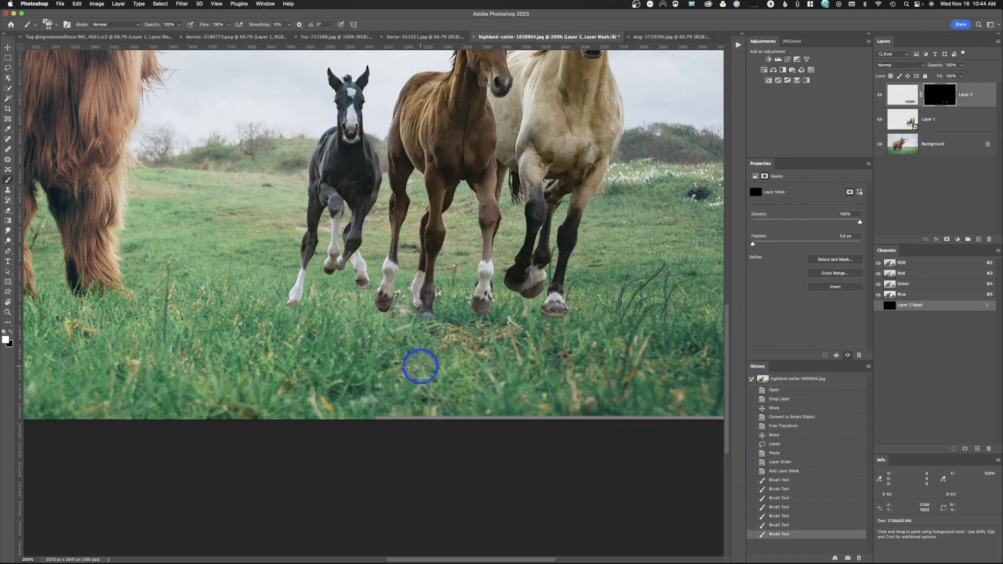
# View the grass layer's mask on its own, choose the Grass Brush 2 preset, try one full-size stamp and undo it
pyautogui.keyDown('alt'); pyautogui.click(940, 100); pyautogui.keyUp('alt')
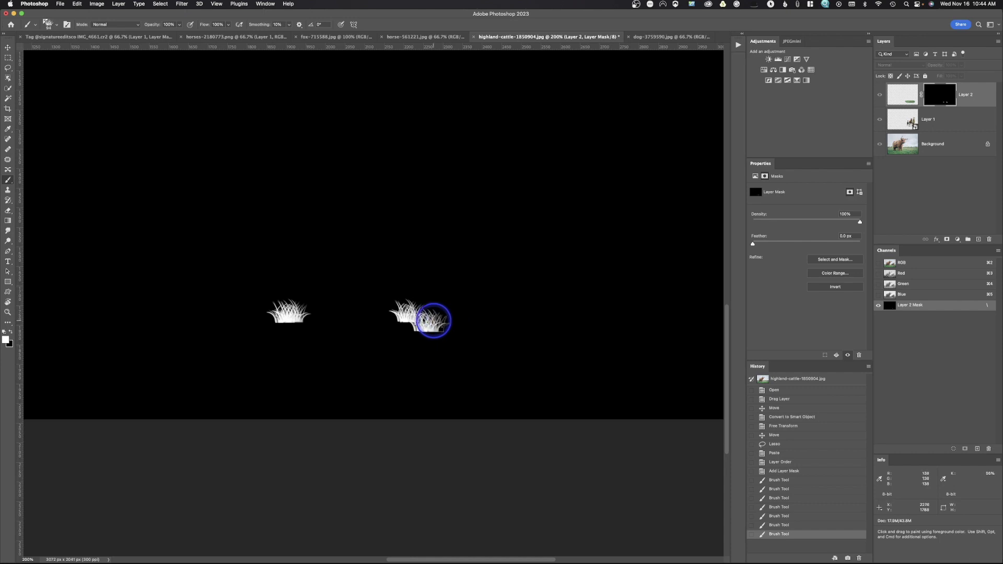
pyautogui.click(58, 26)
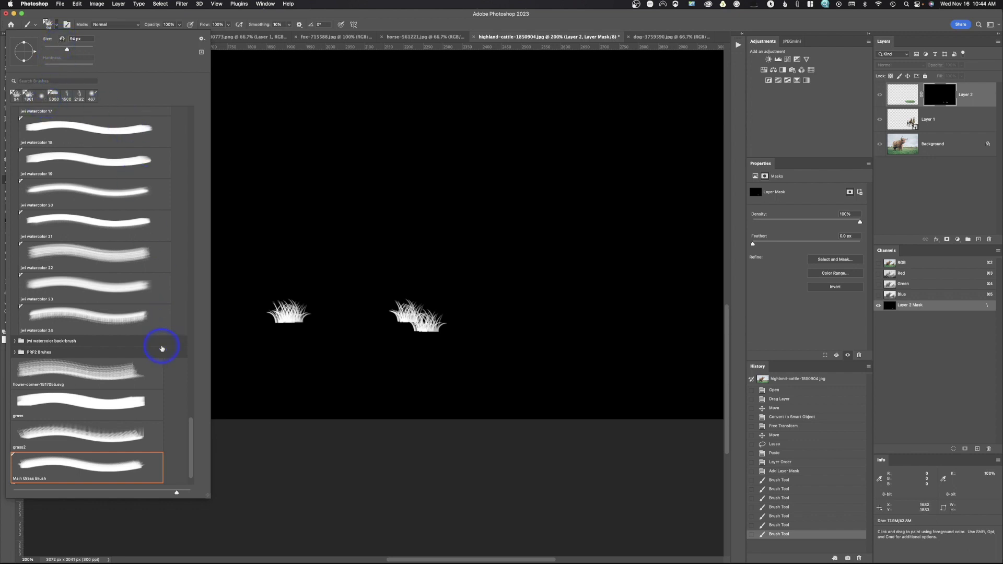
pyautogui.scroll(-2, 162, 348)
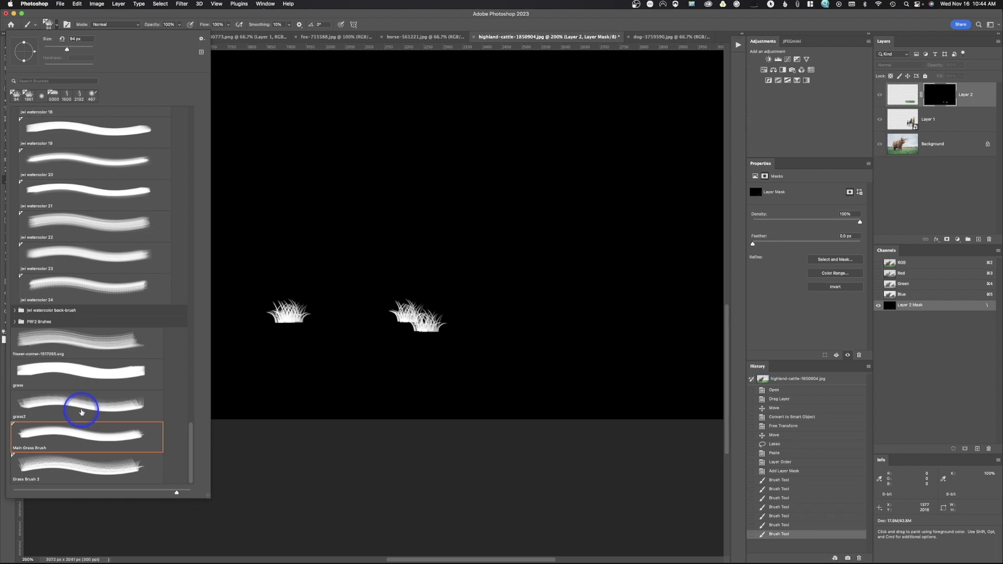
pyautogui.click(74, 466)
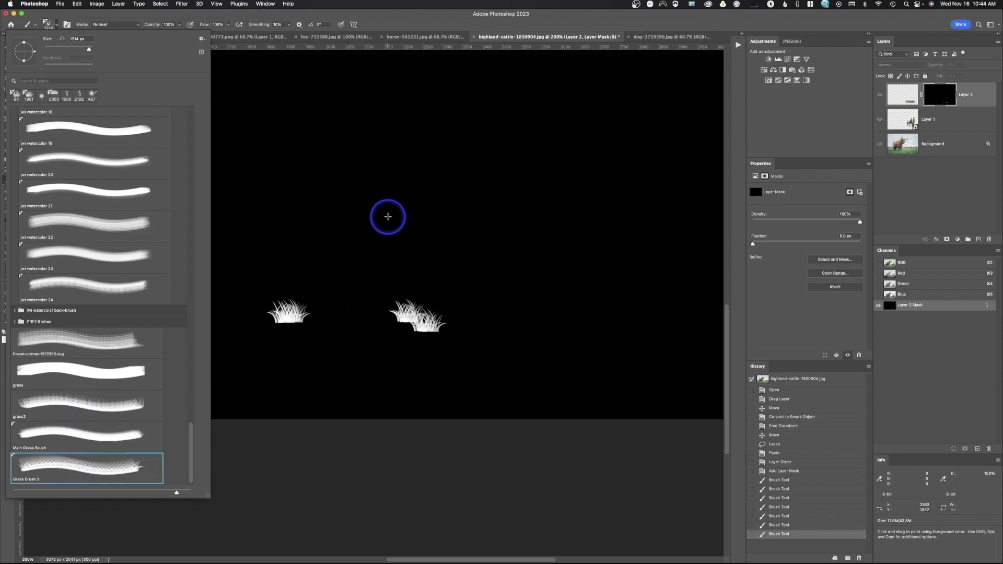
pyautogui.click(387, 216)
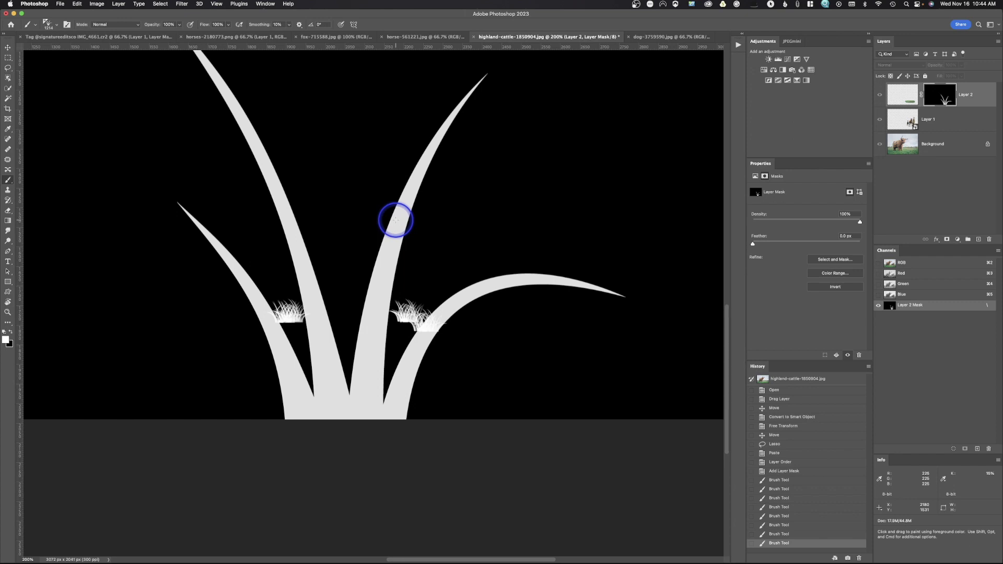
pyautogui.press('super+z')
# Reduce Grass Brush 2 to about 34 px and stamp small white blades over the double grass clump on the mask
pyautogui.moveTo(470, 229); pyautogui.dragTo(141, 271)
pyautogui.moveTo(457, 291); pyautogui.dragTo(339, 320)
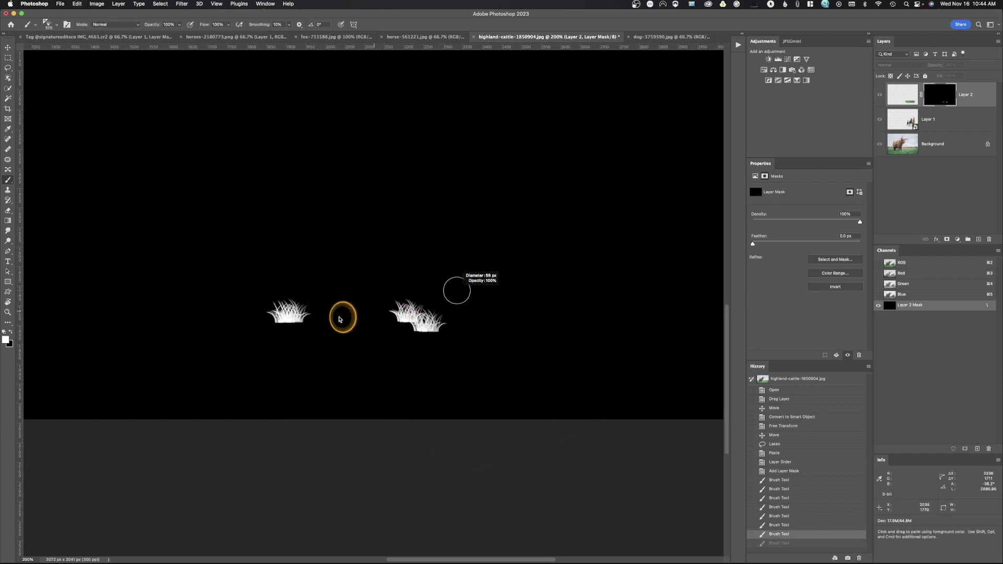
pyautogui.moveTo(450, 327); pyautogui.dragTo(411, 335)
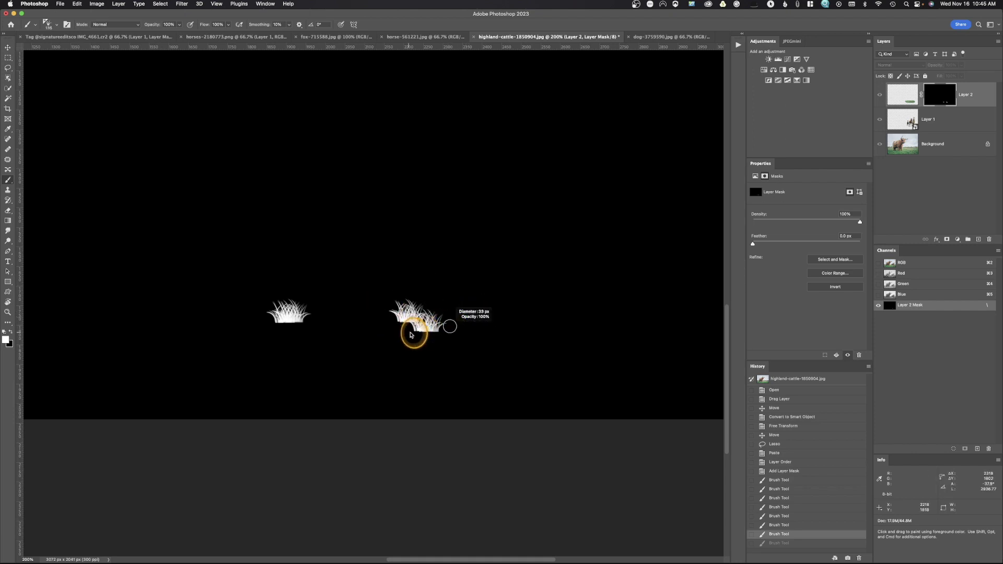
pyautogui.click(441, 325)
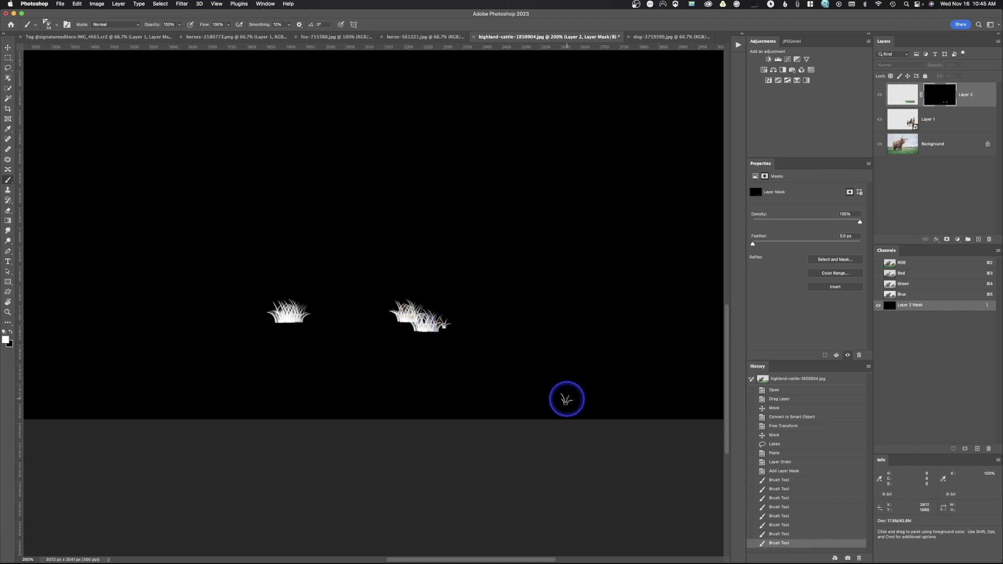
pyautogui.click(417, 309)
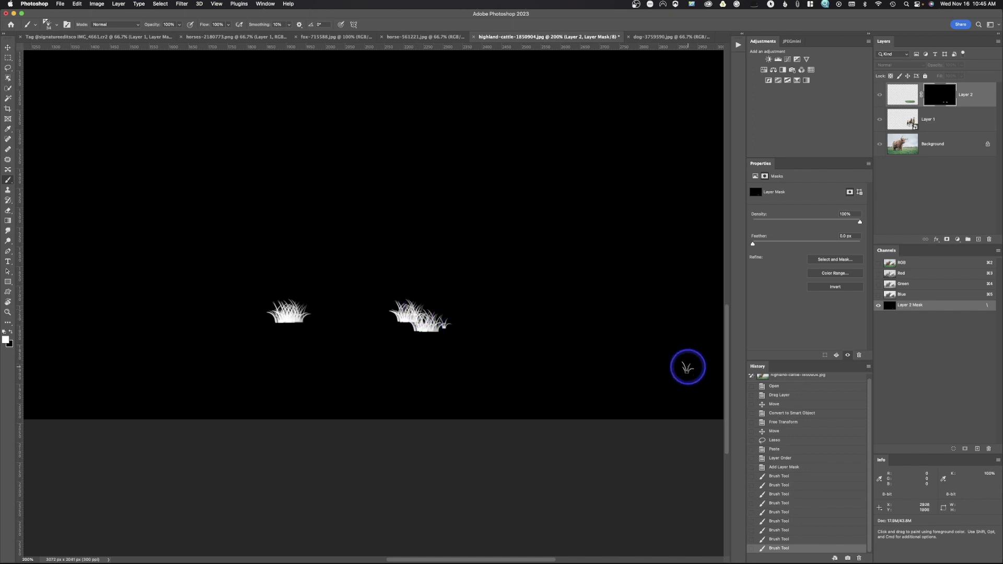
# Return to the normal image view and stamp small grass blades on the mask over the pale horse's lowest front hoof
pyautogui.keyDown('alt'); pyautogui.click(946, 95); pyautogui.keyUp('alt')
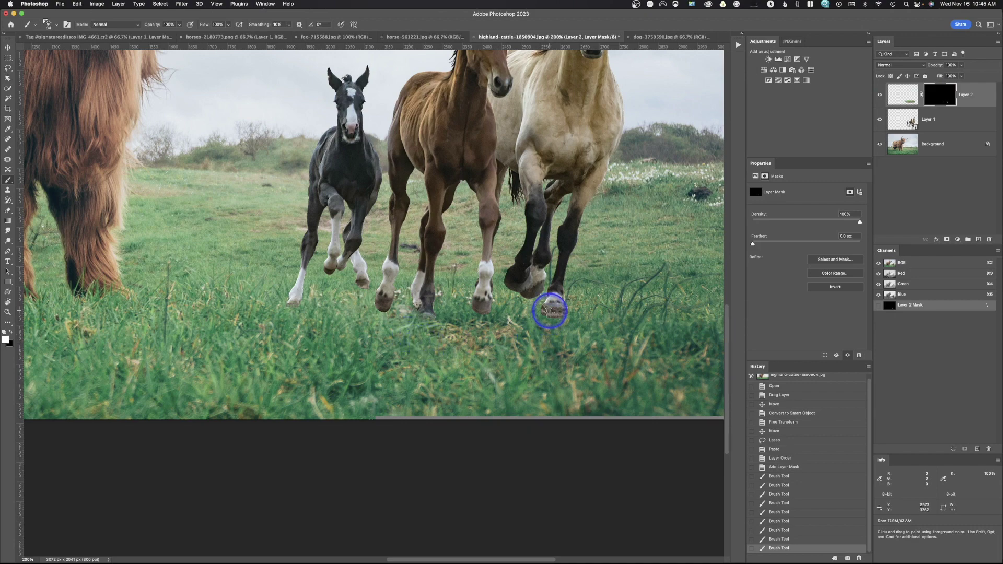
pyautogui.click(548, 313)
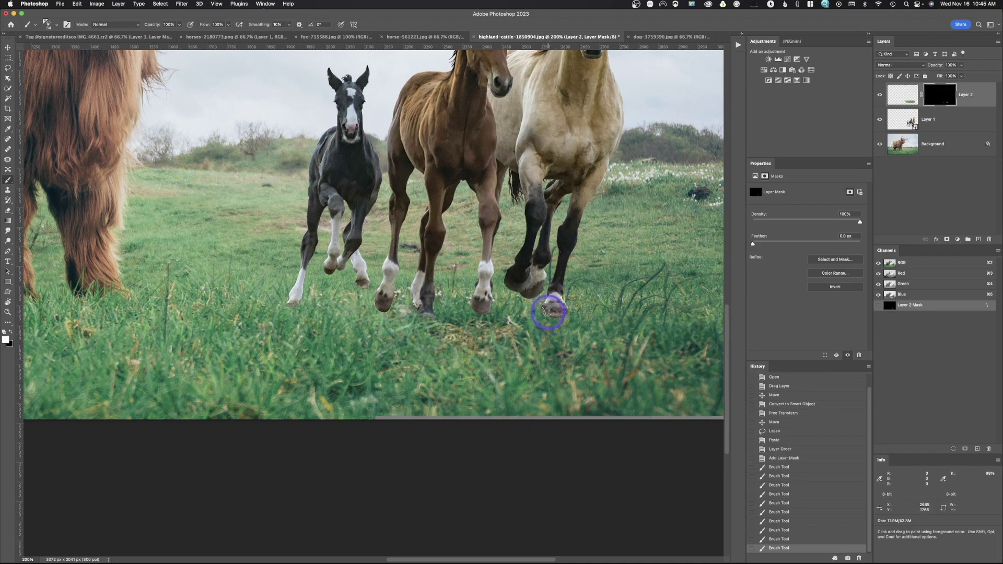
pyautogui.click(554, 312)
pyautogui.click(558, 314)
pyautogui.click(553, 317)
pyautogui.click(564, 314)
# Stamp small grass blades on the mask over the black foal's lowest front hoof
pyautogui.click(297, 320)
pyautogui.click(289, 308)
pyautogui.click(287, 306)
pyautogui.click(289, 305)
pyautogui.click(291, 305)
pyautogui.click(295, 307)
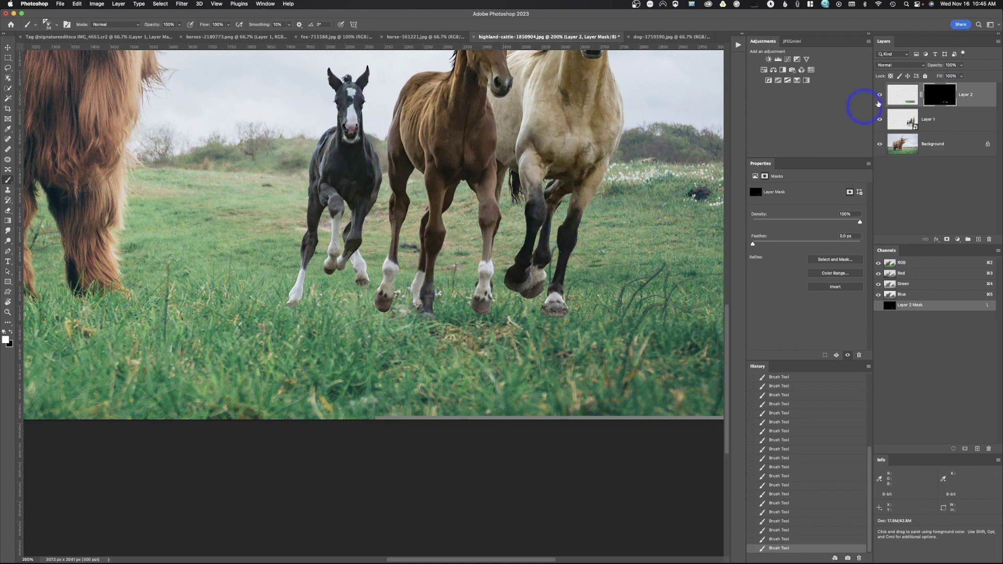
# Reset the grass layer's mask by filling it with black, and reselect the 94 px Main Grass Brush
pyautogui.hotkey('shift', 'BackSpace')
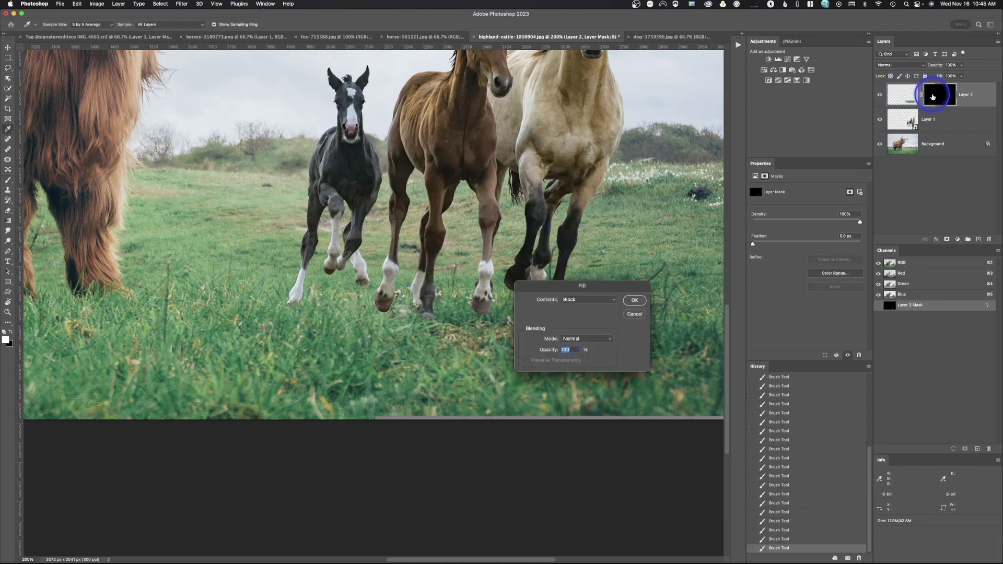
pyautogui.click(635, 301)
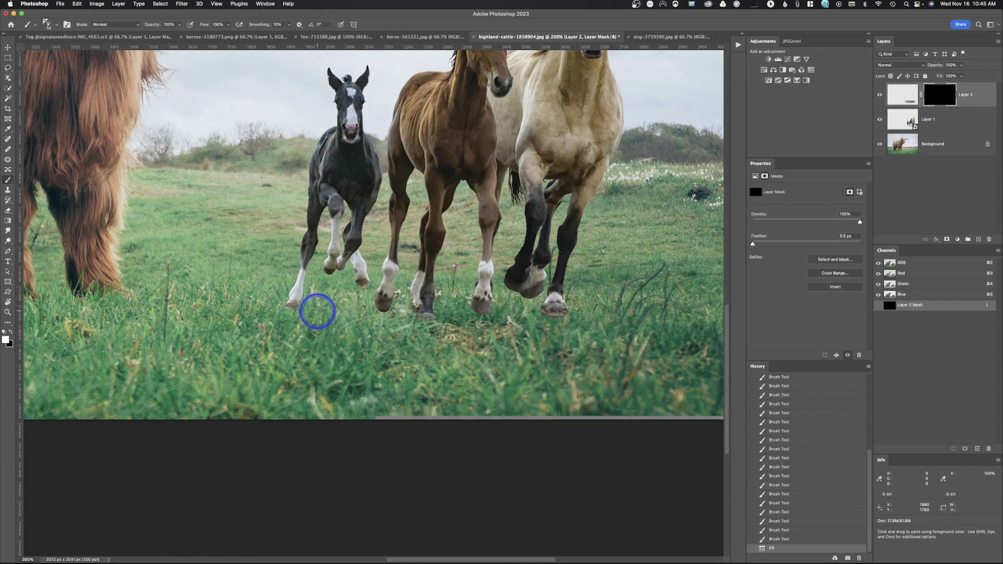
pyautogui.click(54, 27)
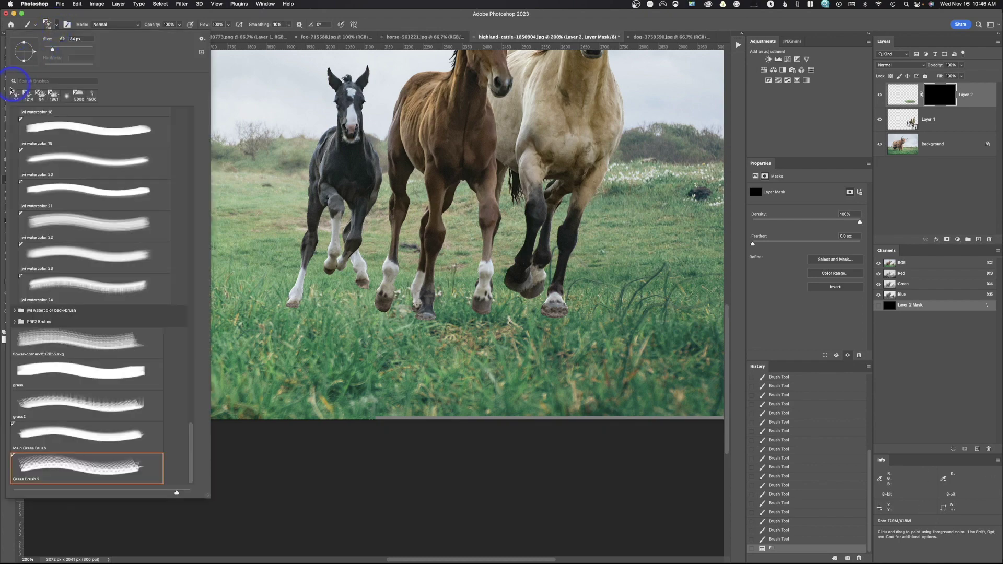
pyautogui.click(46, 95)
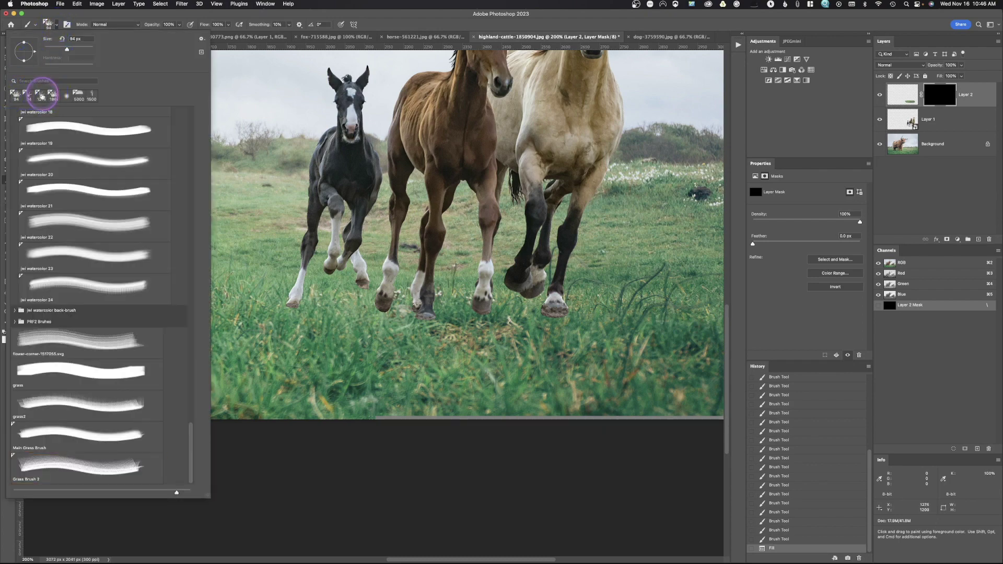
pyautogui.click(56, 27)
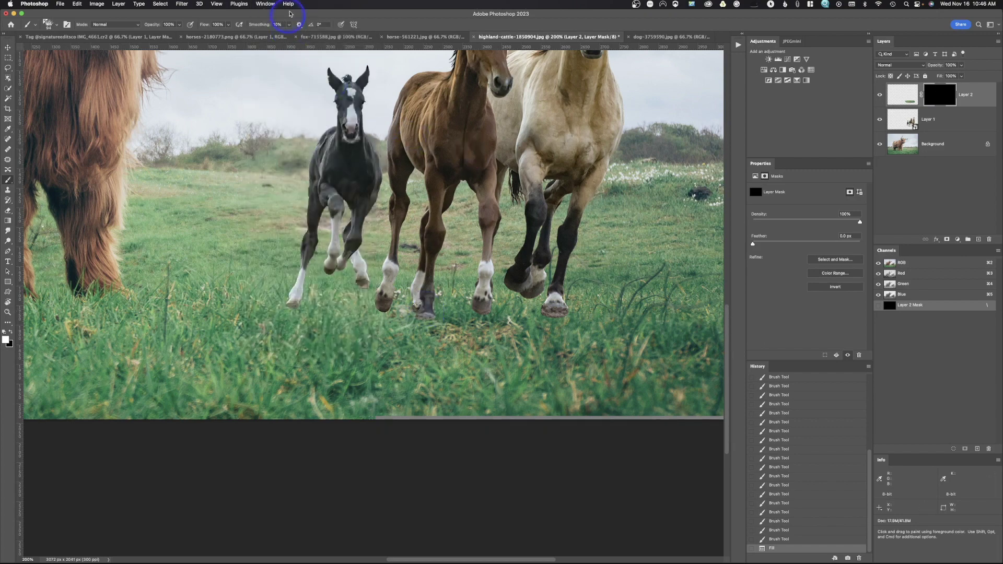
# Show the Brush Settings and enable Shape Dynamics with Size Jitter 11% and Angle Jitter 8%
pyautogui.click(264, 5)
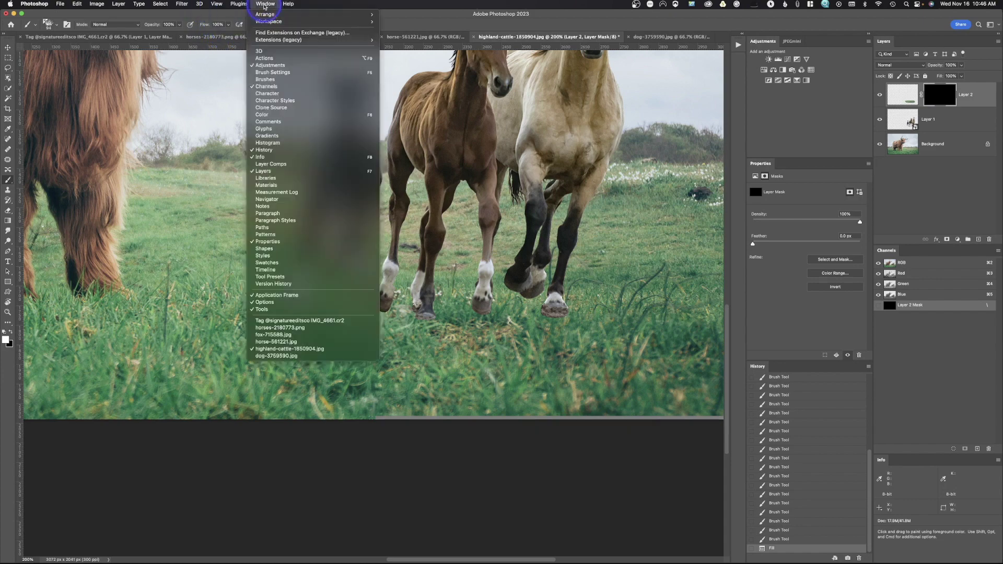
pyautogui.click(267, 73)
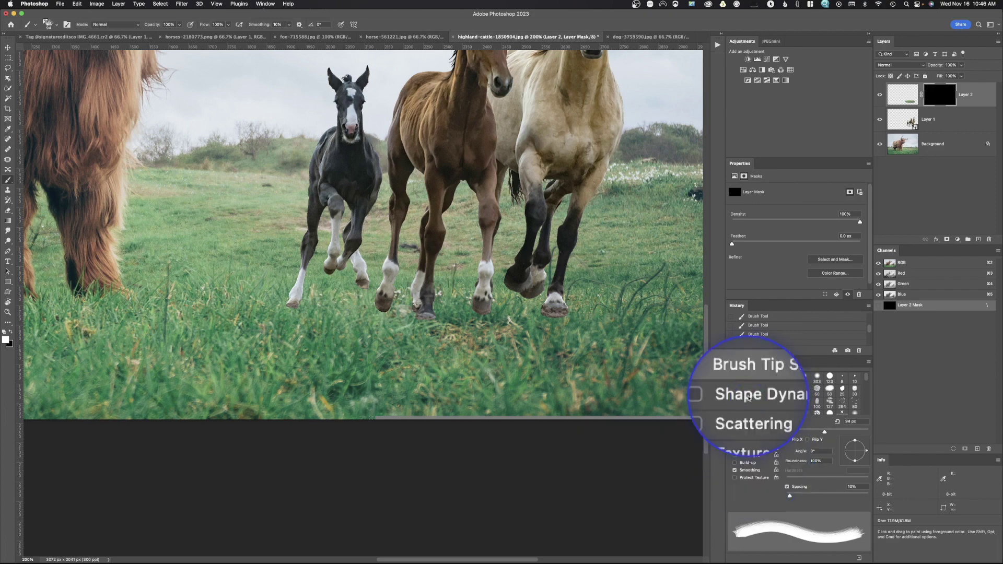
pyautogui.click(749, 398)
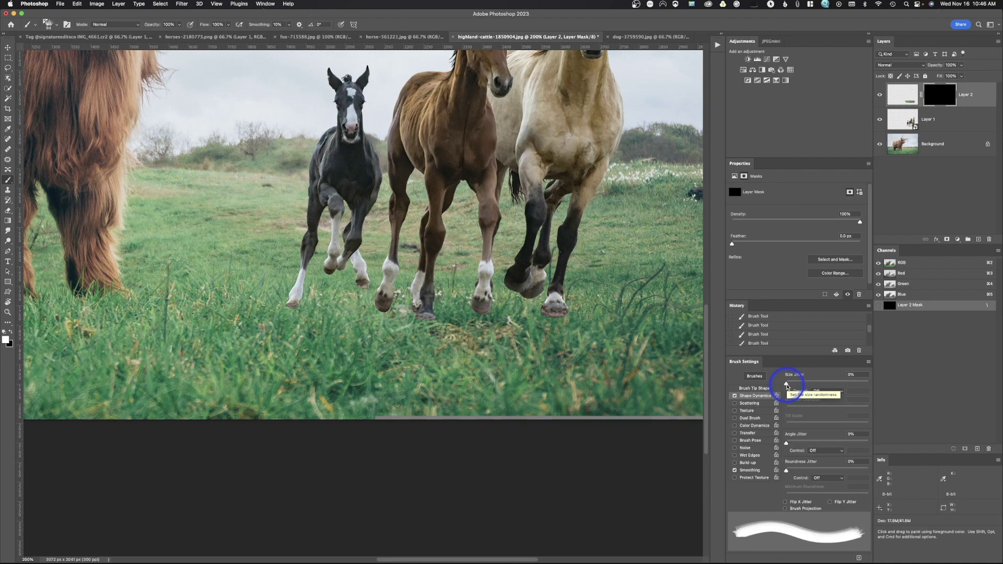
pyautogui.moveTo(787, 387); pyautogui.dragTo(797, 385)
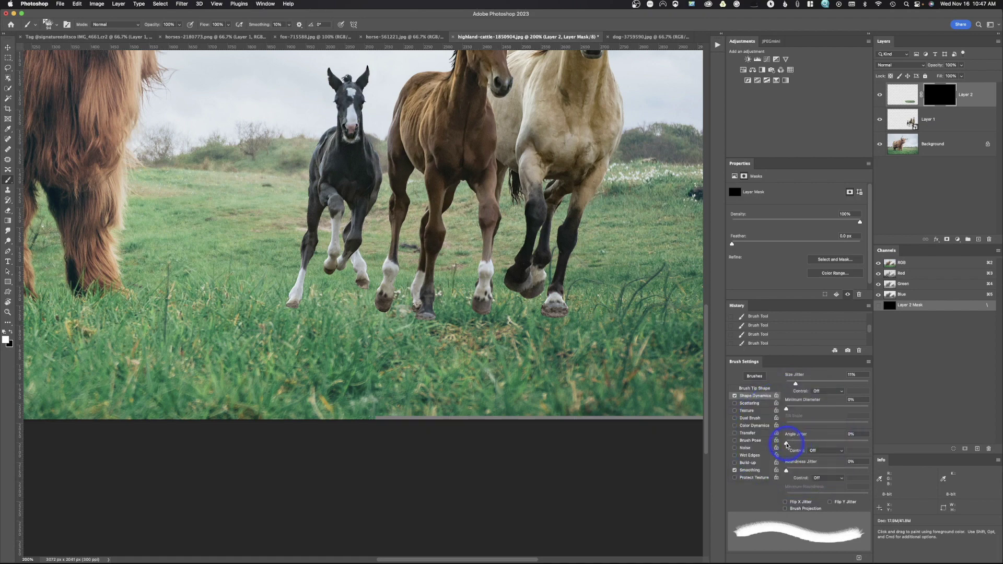
pyautogui.moveTo(787, 444); pyautogui.dragTo(792, 444)
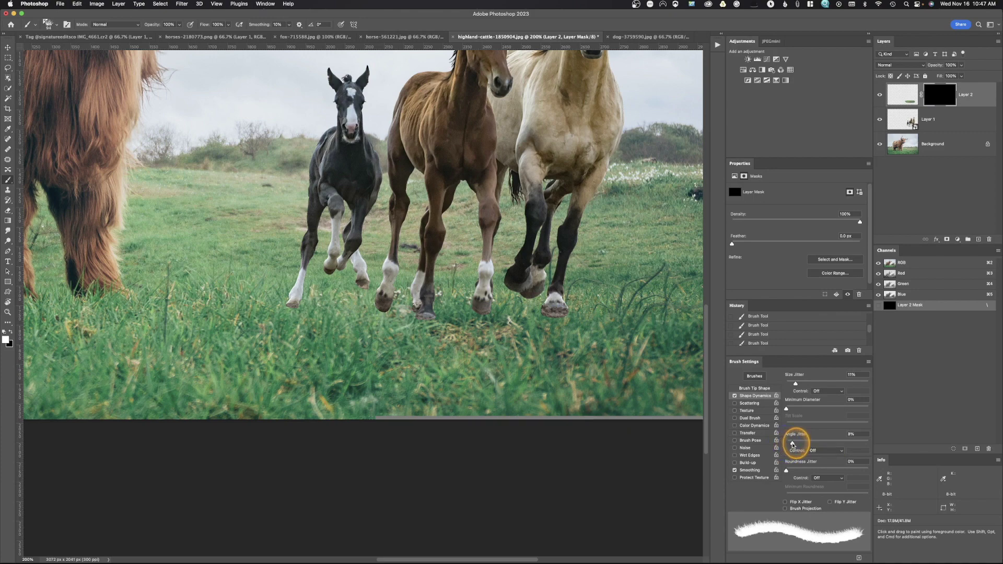
pyautogui.moveTo(794, 444); pyautogui.dragTo(793, 444)
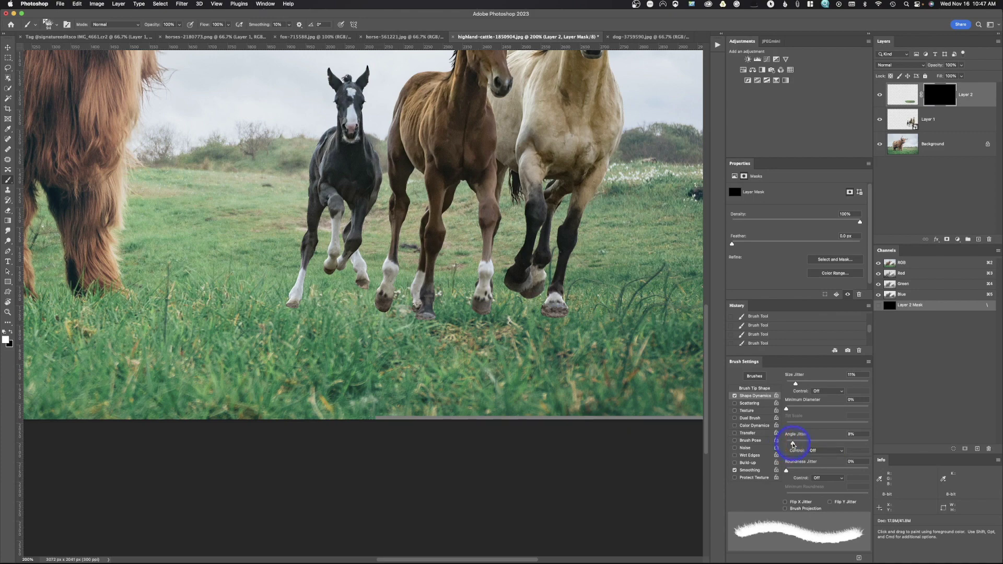
# Enable Transfer with Opacity Jitter 19% for the grass brush and turn off Smoothing
pyautogui.click(750, 434)
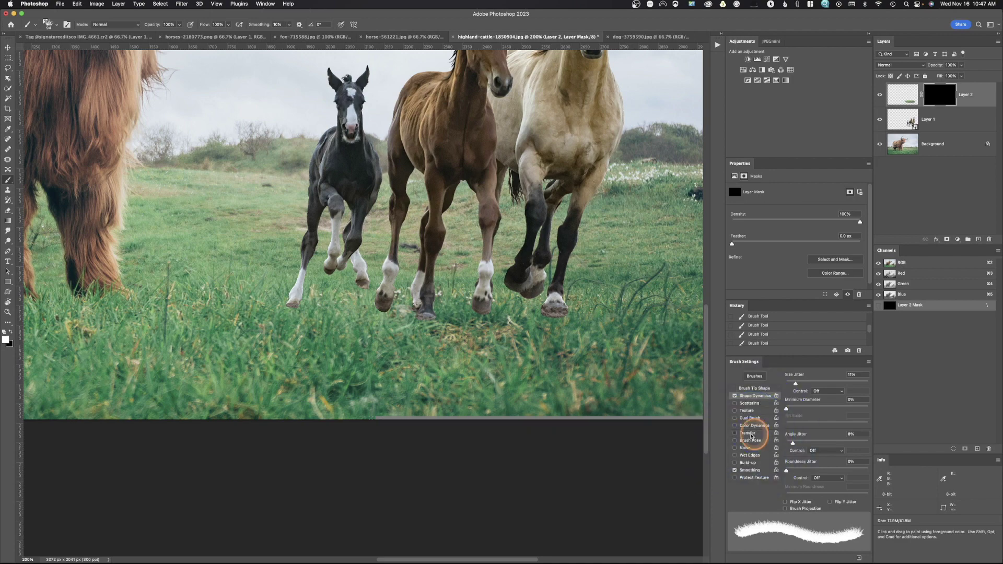
pyautogui.moveTo(799, 385); pyautogui.dragTo(795, 385)
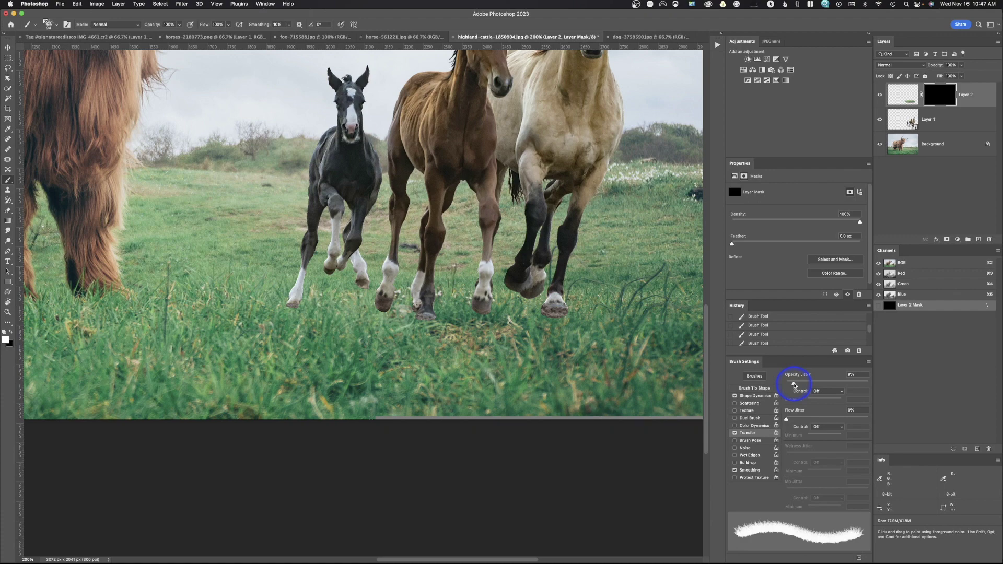
pyautogui.moveTo(795, 385); pyautogui.dragTo(802, 384)
pyautogui.click(735, 470)
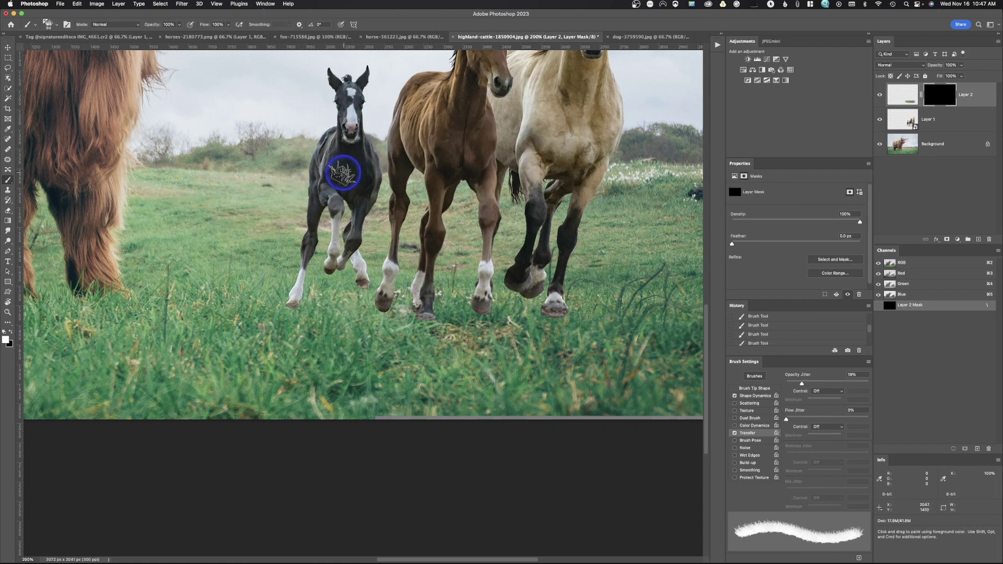
# Stamp the jittered grass brush in white several times on the mask over the highland cow's body
pyautogui.hscroll(-10, 235, 208)
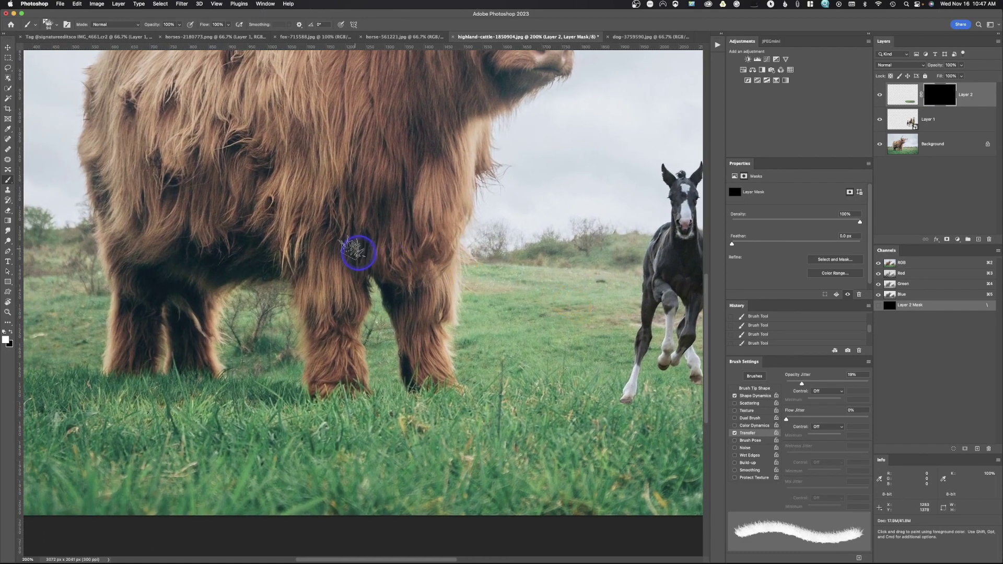
pyautogui.click(262, 205)
pyautogui.click(268, 206)
pyautogui.click(272, 206)
pyautogui.click(278, 207)
pyautogui.click(285, 207)
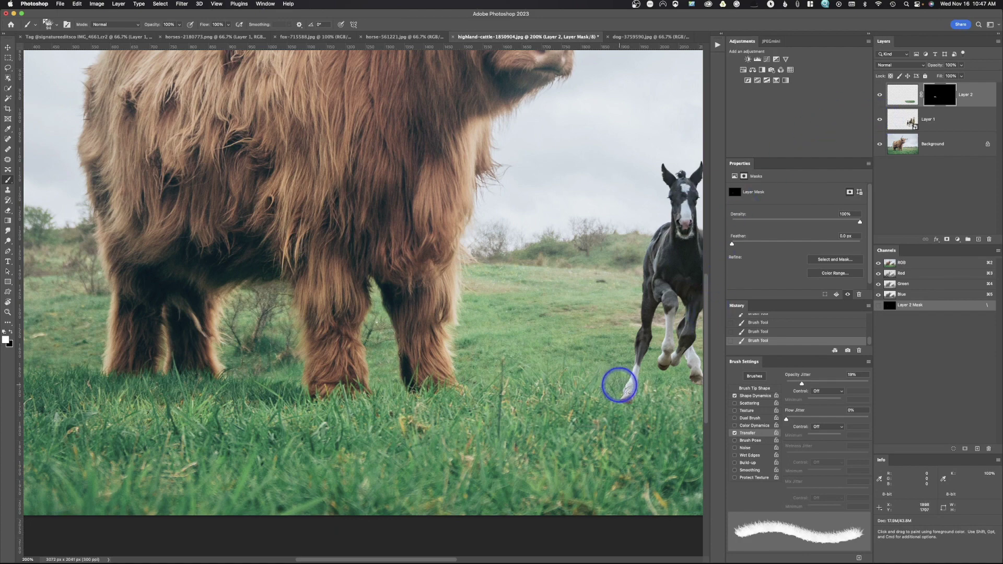
# Stamp jittered white grass on the mask over the black foal's lowest front hoof
pyautogui.moveTo(598, 361); pyautogui.dragTo(442, 334)
pyautogui.click(444, 356)
pyautogui.click(437, 355)
pyautogui.click(447, 355)
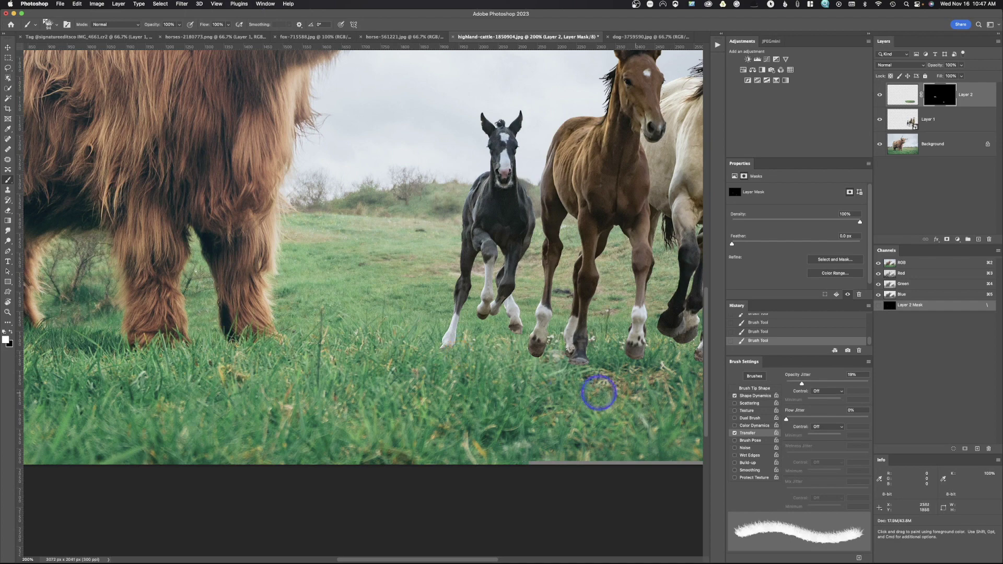
# Stamp jittered white grass on the mask over the brown horse's hooves and the black foal's rear hoof
pyautogui.click(582, 368)
pyautogui.click(581, 365)
pyautogui.click(576, 368)
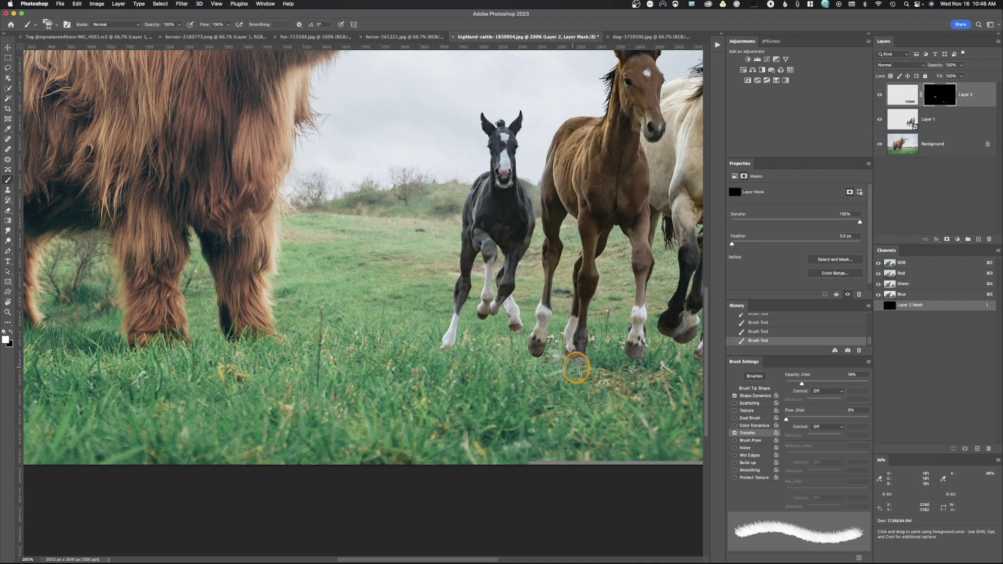
pyautogui.click(535, 348)
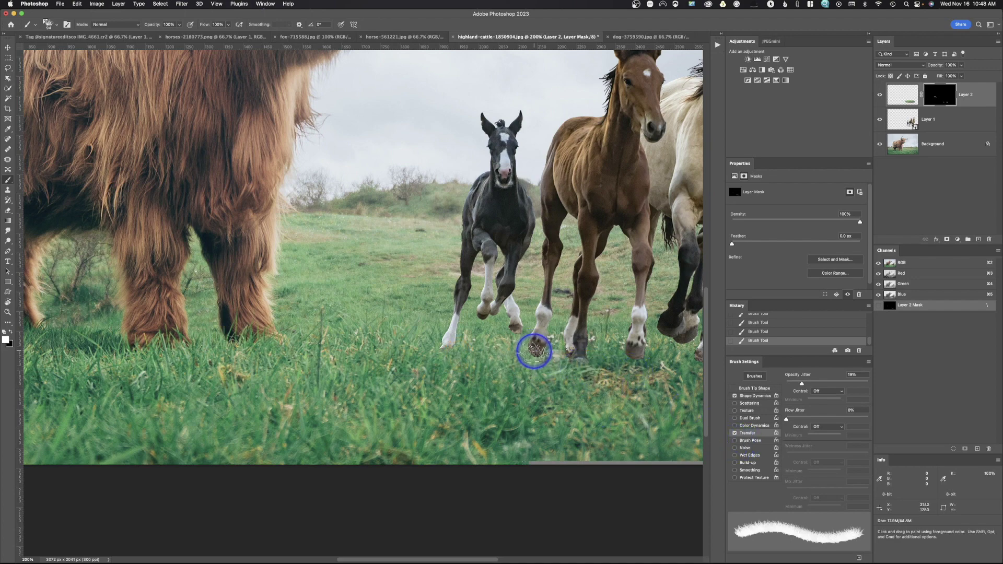
pyautogui.click(516, 335)
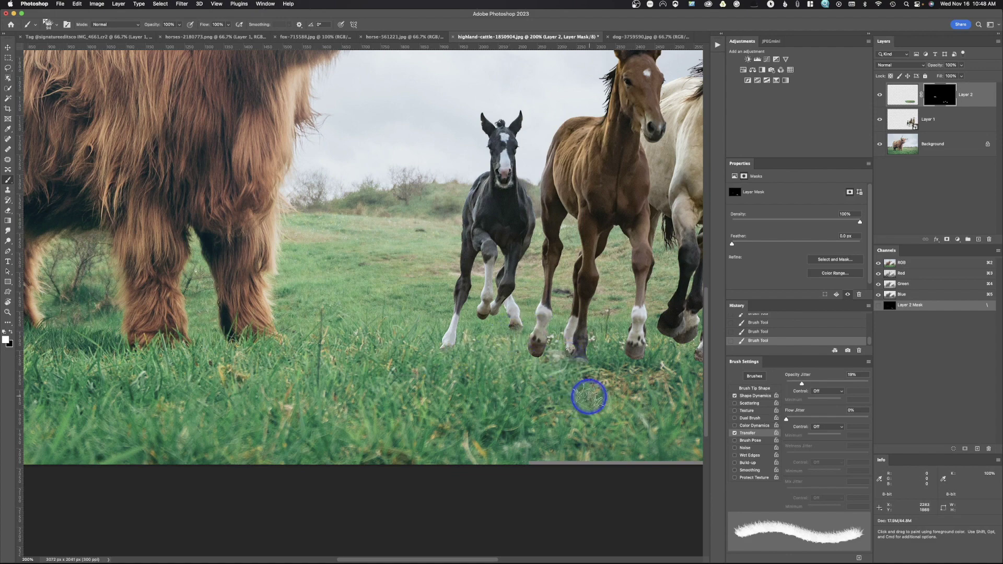
# Try one more grass stamp on the mask beside the brown horse's hoof nearest the foal and undo it
pyautogui.moveTo(613, 381); pyautogui.dragTo(490, 381)
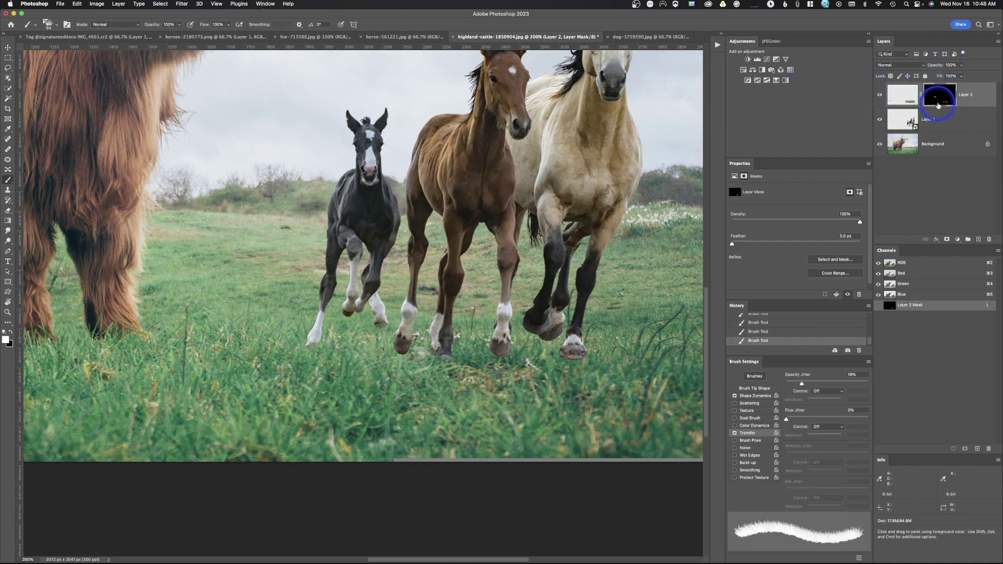
pyautogui.moveTo(394, 350); pyautogui.dragTo(393, 349)
pyautogui.press('super+z')
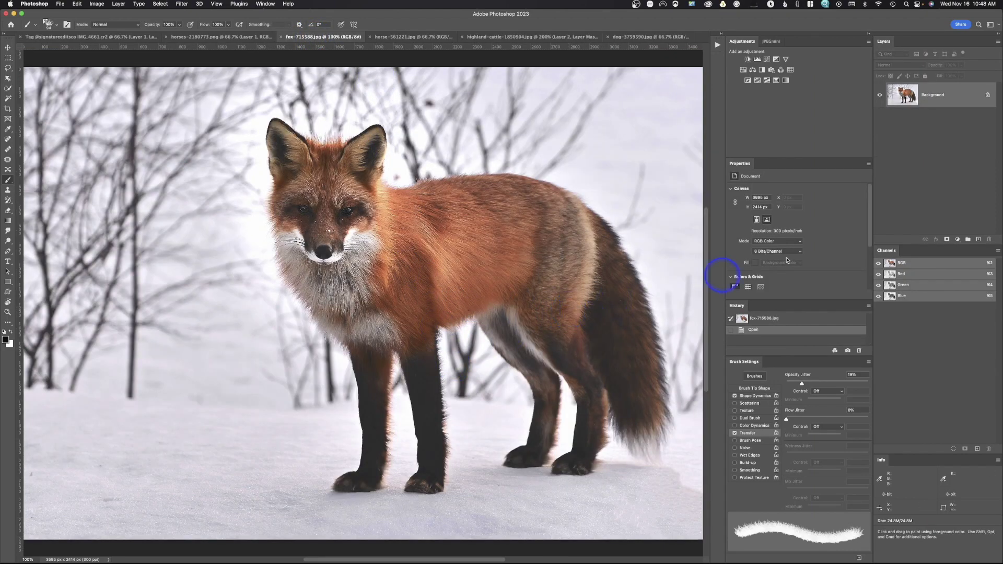
# Select the whole fox with the Object Selection tool and apply Refine Hair to its edges in Select and Mask
pyautogui.click(8, 78)
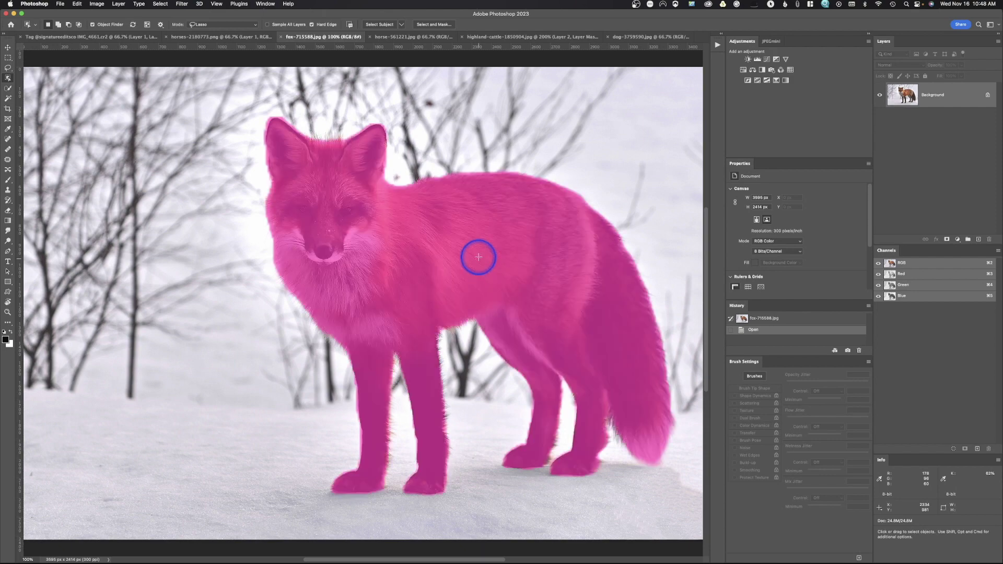
pyautogui.click(479, 259)
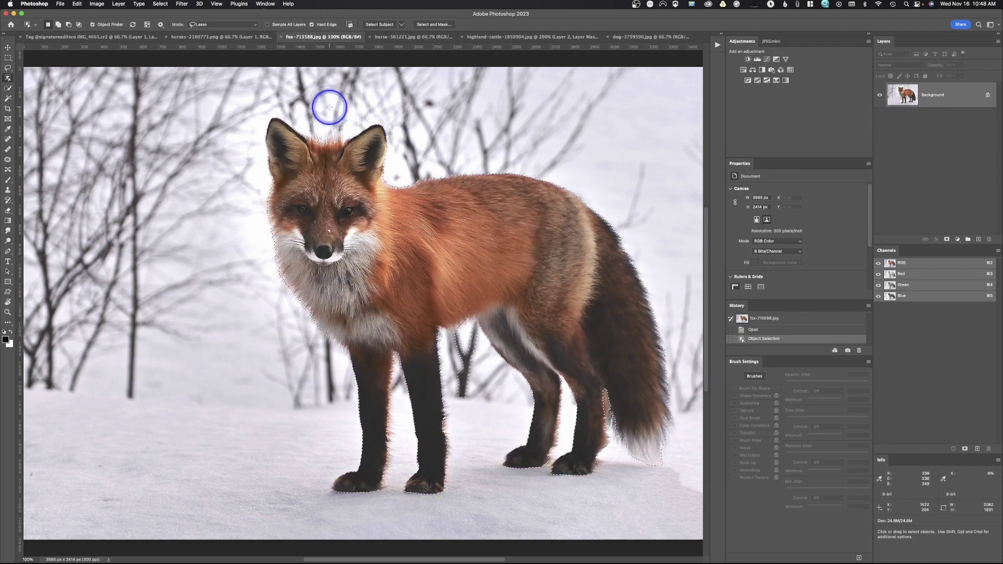
pyautogui.click(431, 24)
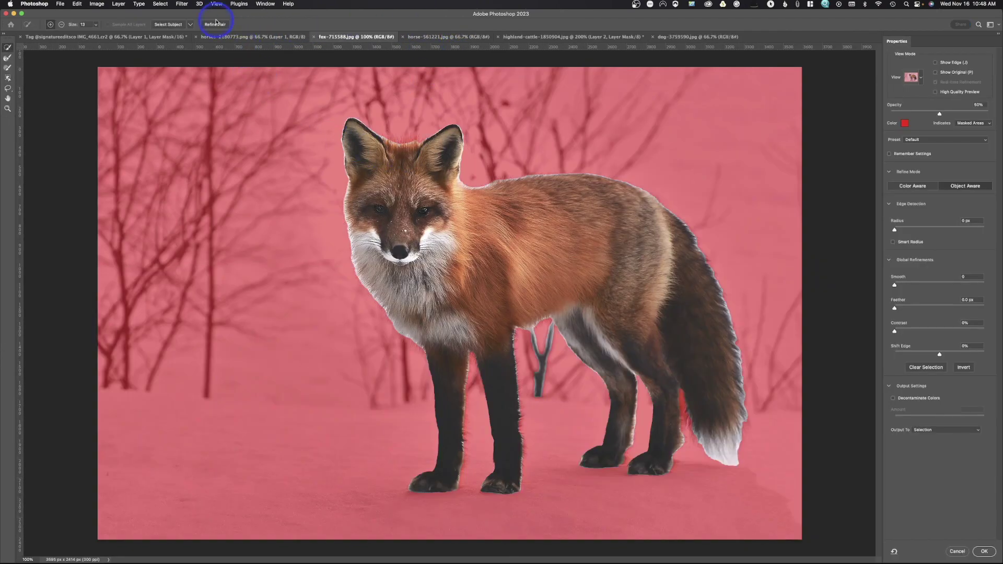
pyautogui.click(215, 24)
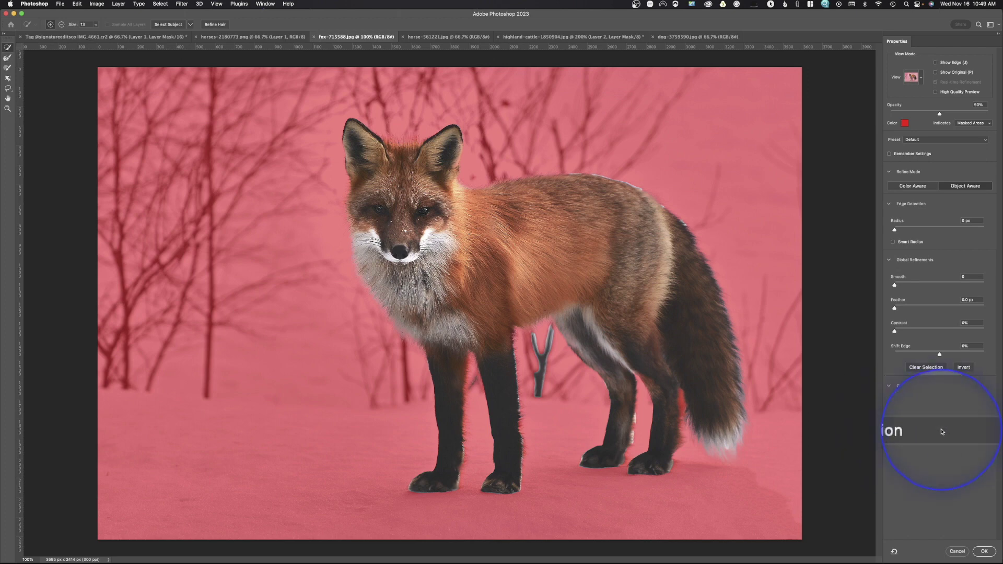
# Output the refined fox selection as a Layer Mask
pyautogui.click(936, 430)
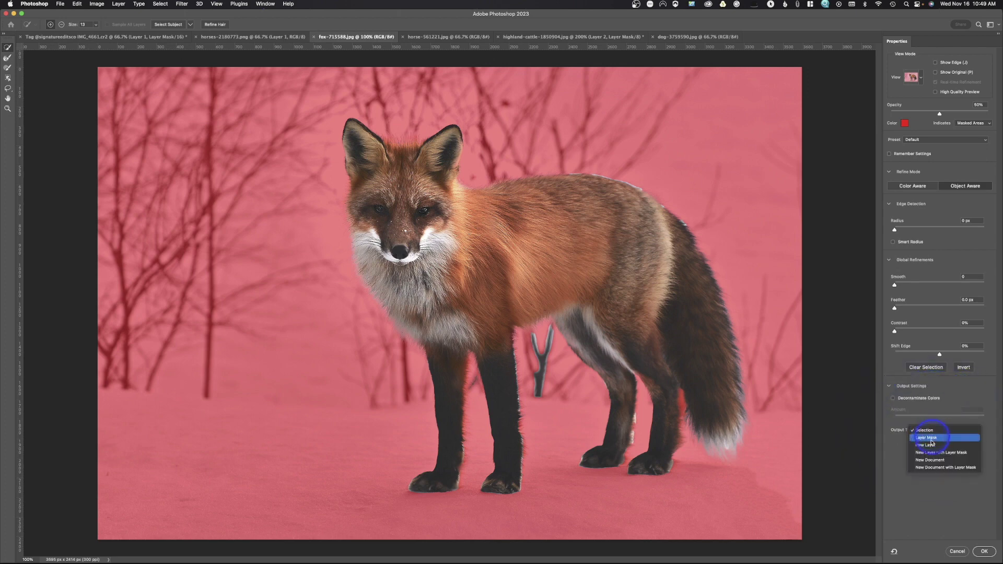
pyautogui.click(931, 439)
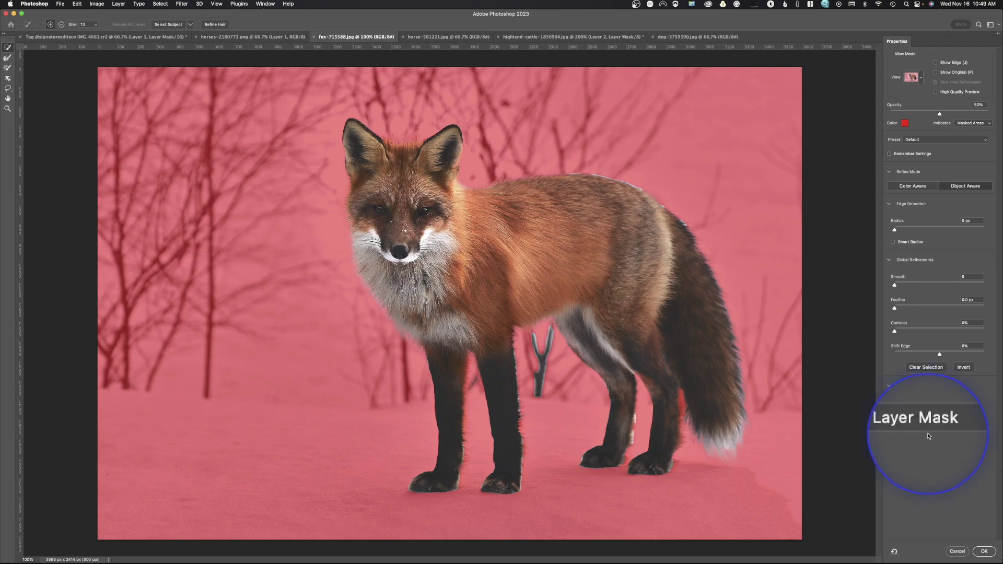
pyautogui.click(985, 552)
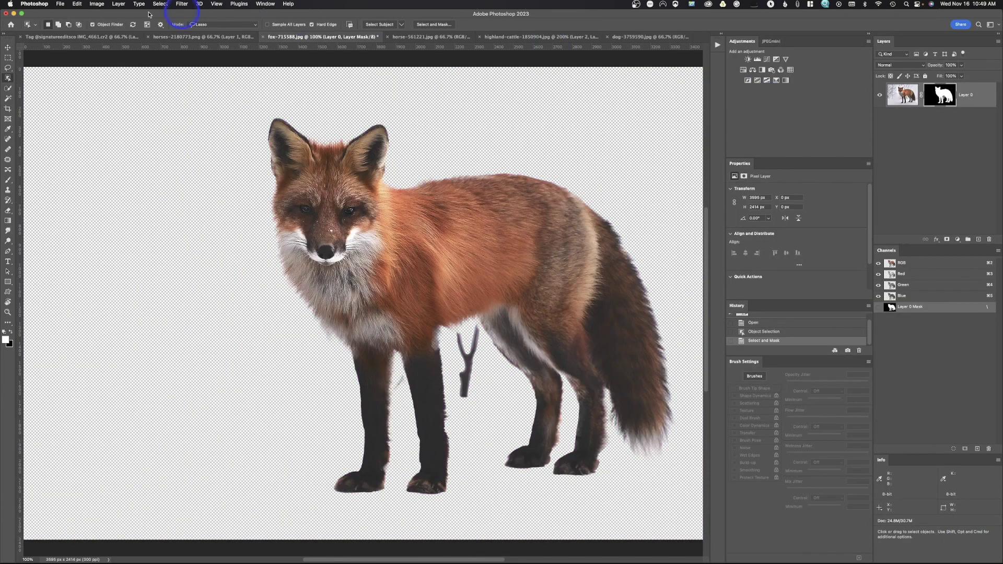
# Bring the masked fox layer into the highland-cattle-1850904.jpg document
pyautogui.press('v')
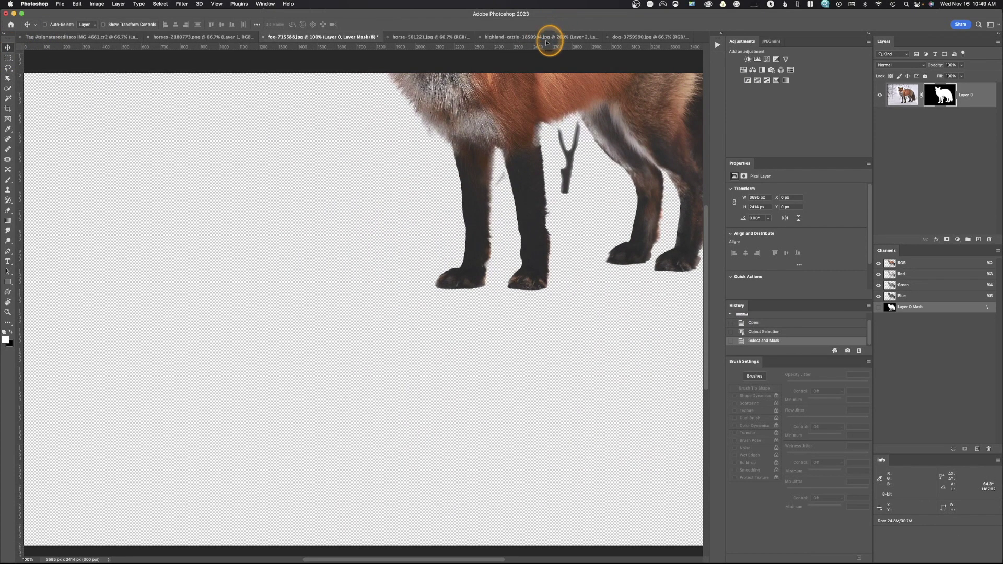
pyautogui.click(549, 38)
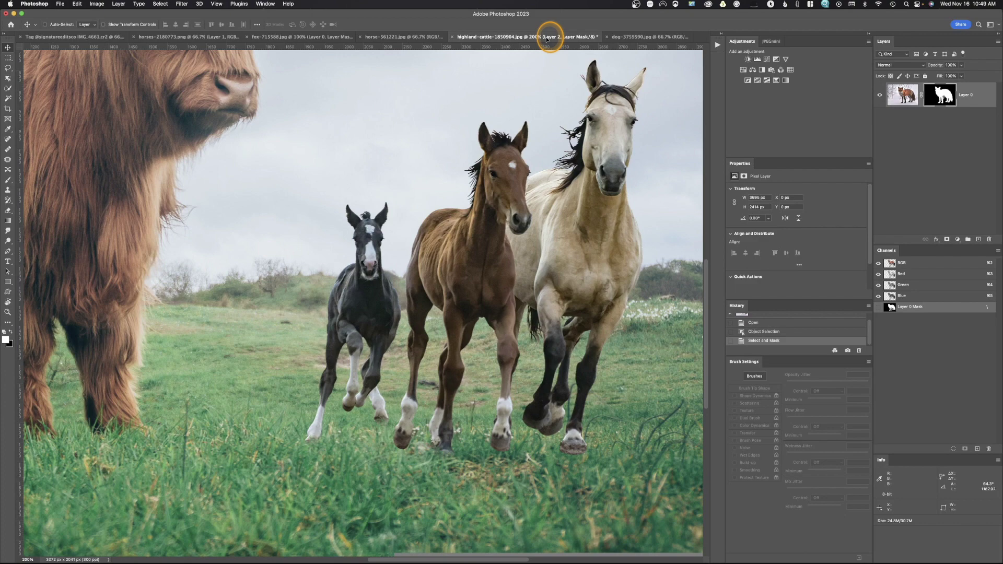
pyautogui.moveTo(547, 38); pyautogui.dragTo(527, 342)
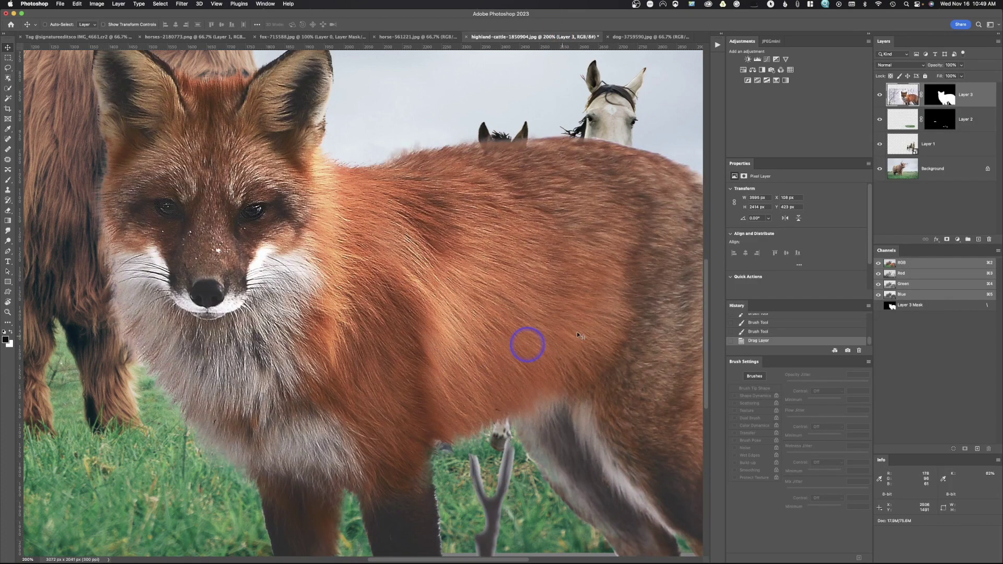
# Hide the horses layer and place the fox layer directly beneath the masked grass layer
pyautogui.click(880, 145)
pyautogui.moveTo(903, 97); pyautogui.dragTo(911, 140)
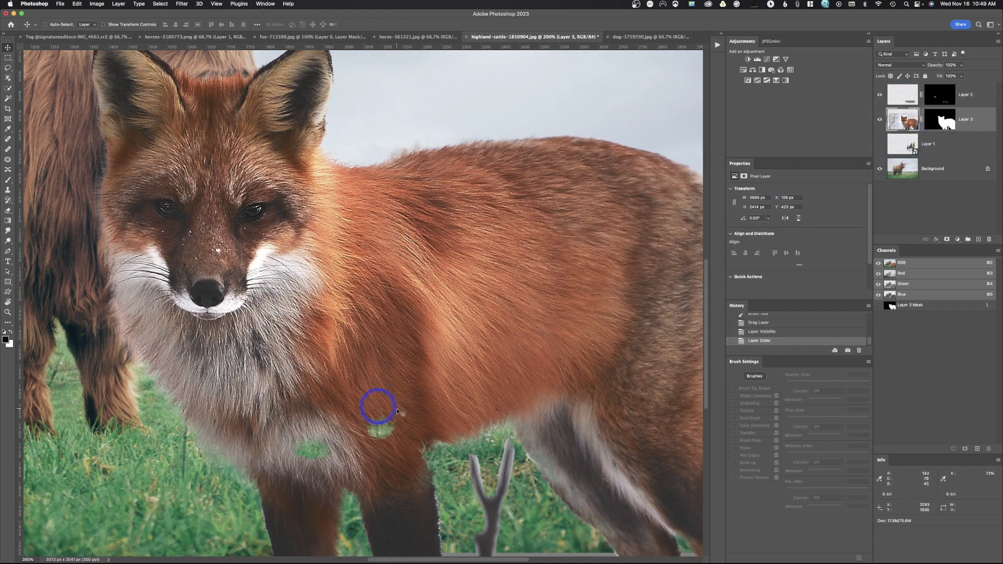
# Fill the grass layer's mask with black at 100% opacity to clear the earlier grass stamps
pyautogui.click(943, 96)
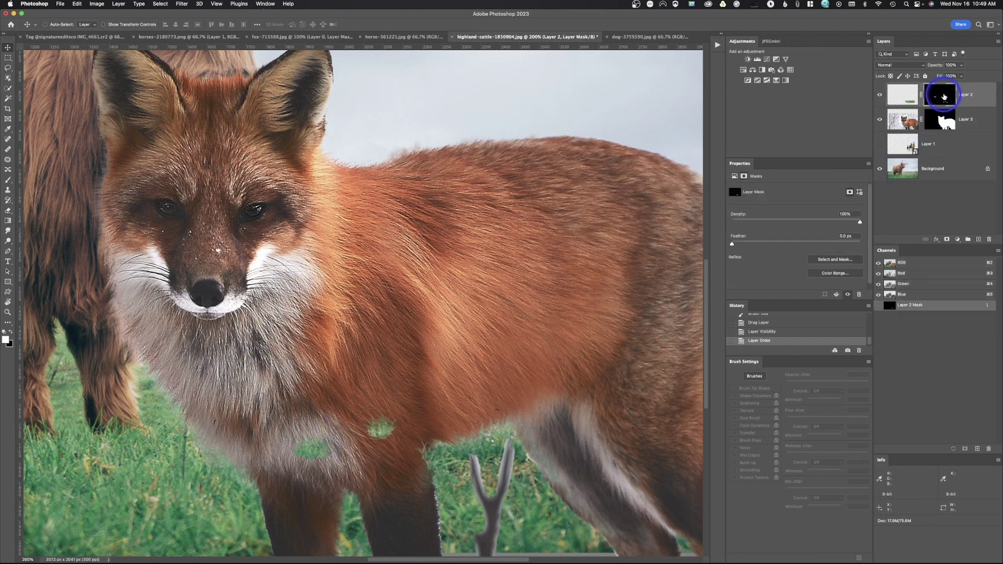
pyautogui.hotkey('shift', 'BackSpace')
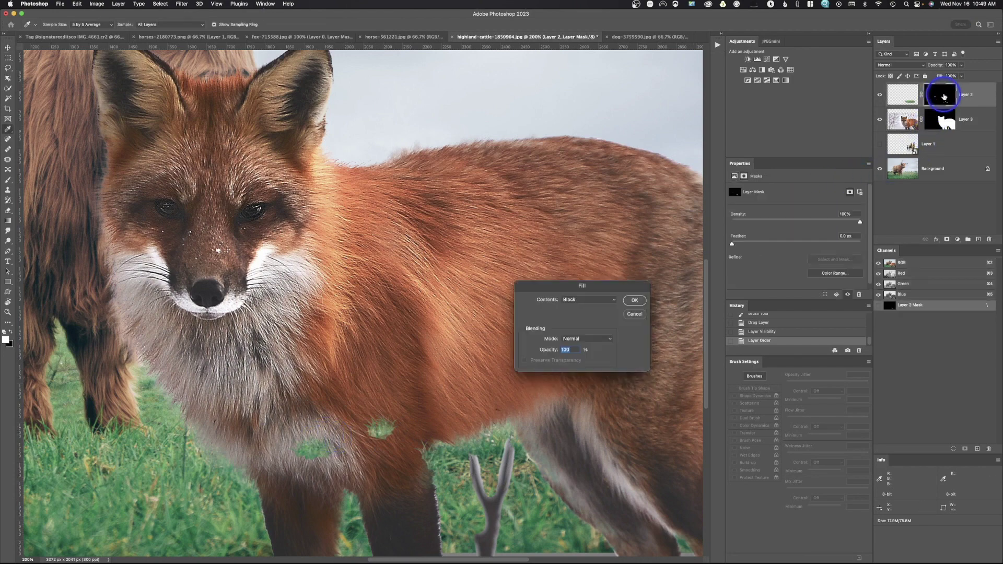
pyautogui.click(635, 301)
# Scale the fox down to about 907 px wide and position it on the grass in front of the cow's head
pyautogui.click(907, 122)
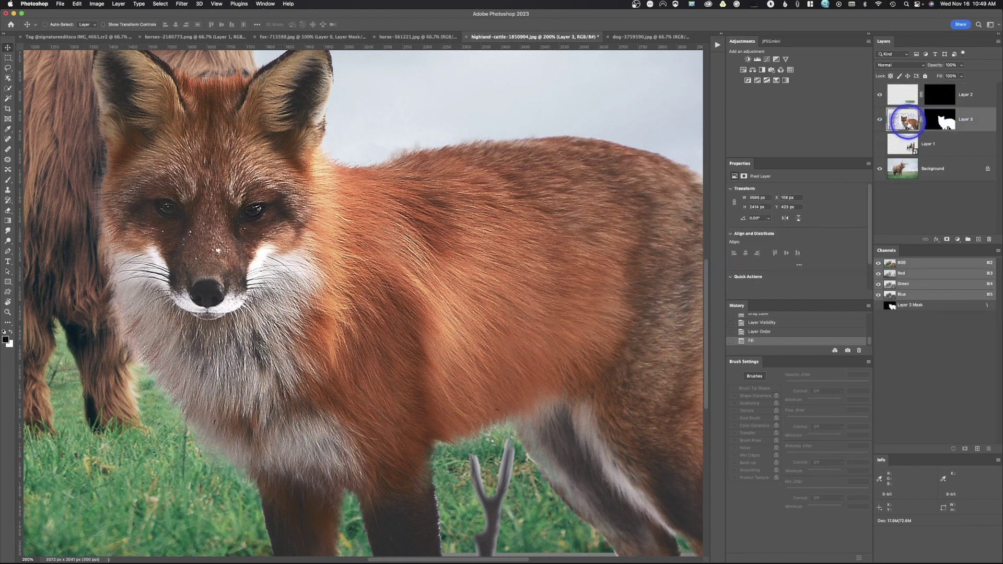
pyautogui.press('super+t')
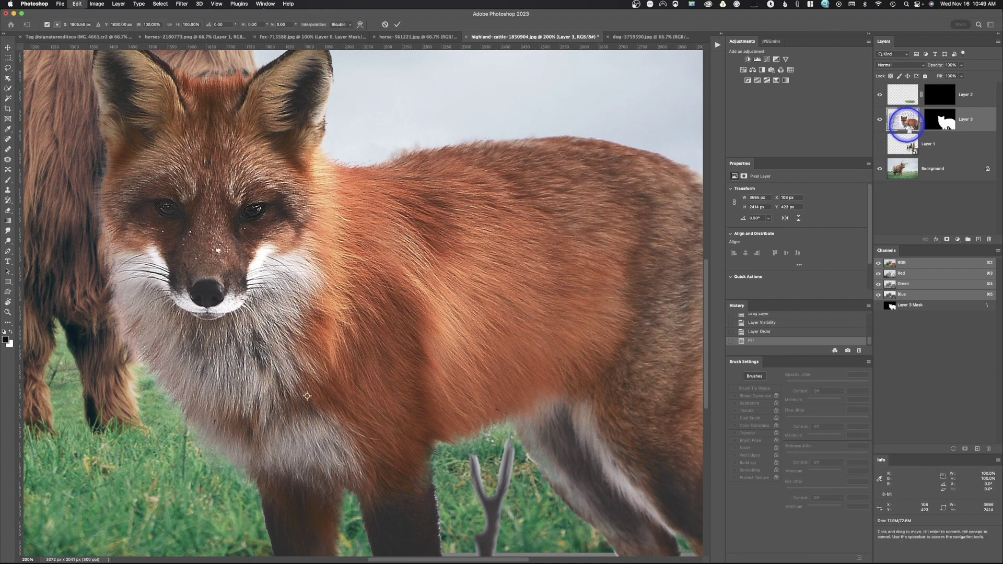
pyautogui.press('super+0')
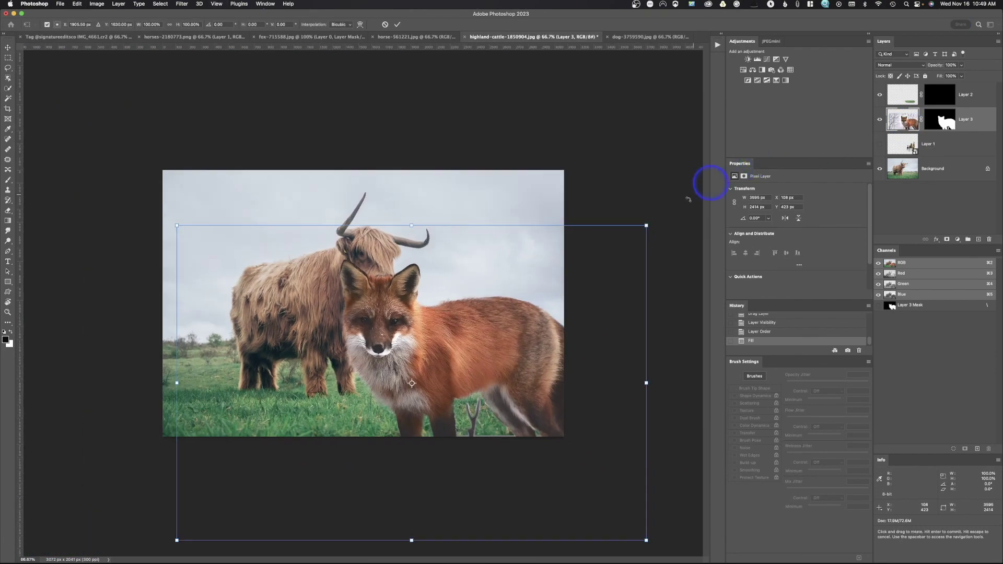
pyautogui.moveTo(648, 225); pyautogui.dragTo(526, 291)
pyautogui.press('super+z')
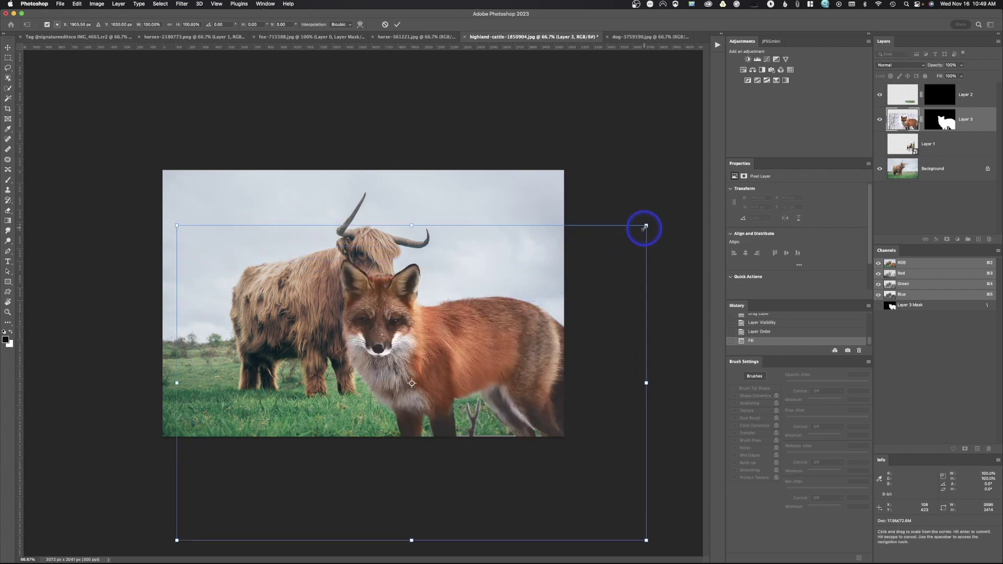
pyautogui.moveTo(647, 226); pyautogui.dragTo(471, 347)
pyautogui.press('Return')
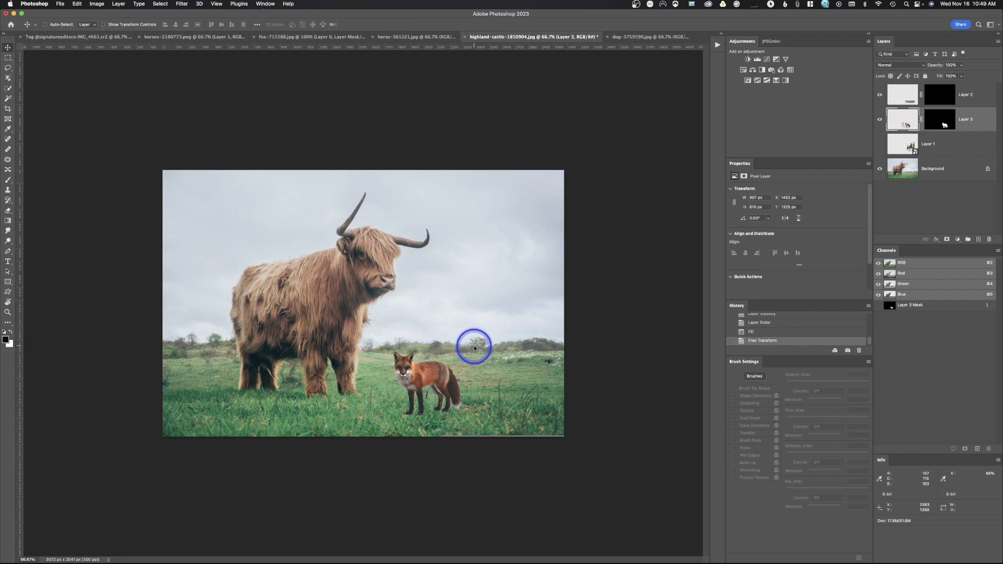
pyautogui.moveTo(448, 373); pyautogui.dragTo(454, 374)
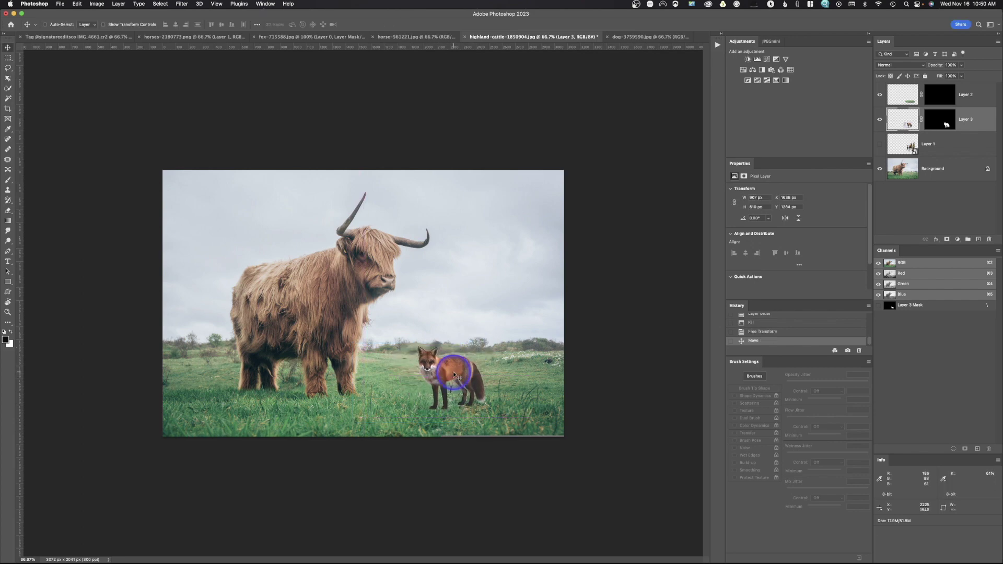
# Paint white on the grass layer's mask with the jittered grass brush over the fox's two front paws
pyautogui.press('super+1')
pyautogui.moveTo(497, 366); pyautogui.dragTo(407, 221)
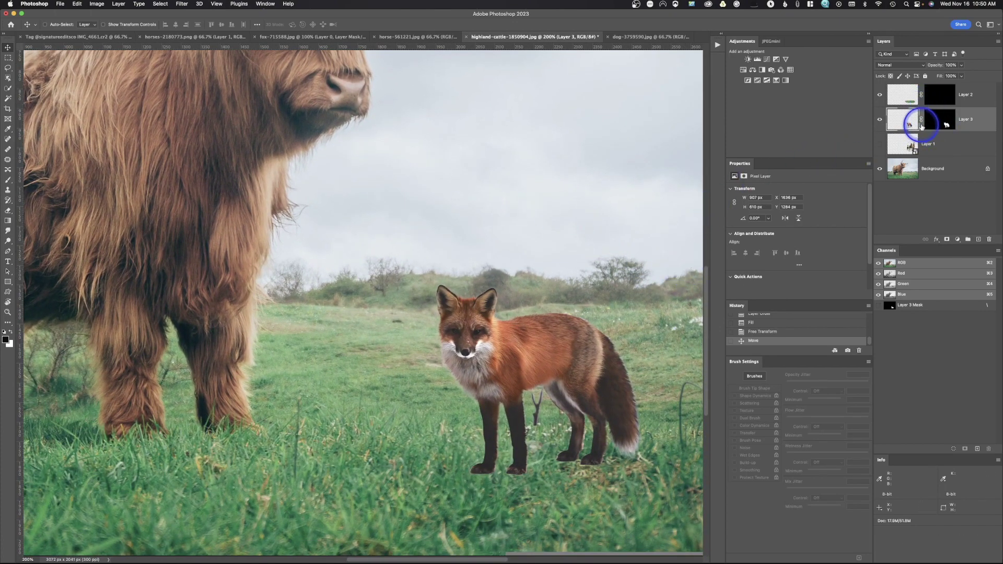
pyautogui.click(946, 98)
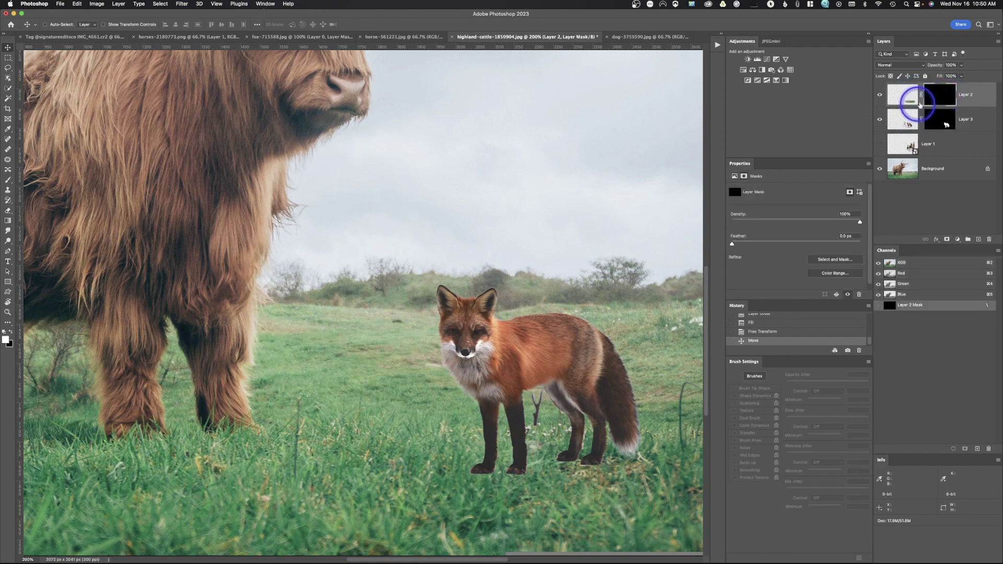
pyautogui.press('x')
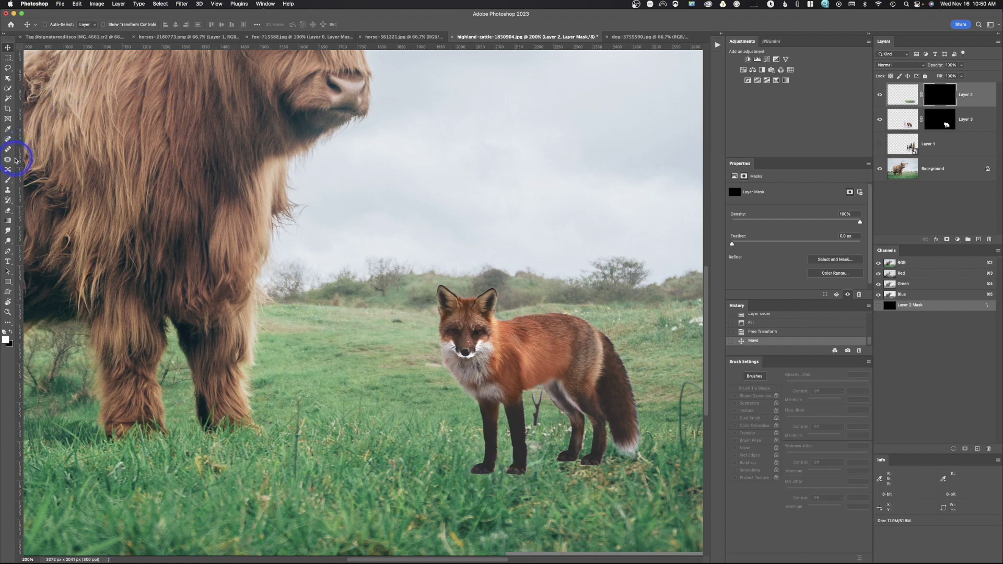
pyautogui.click(8, 179)
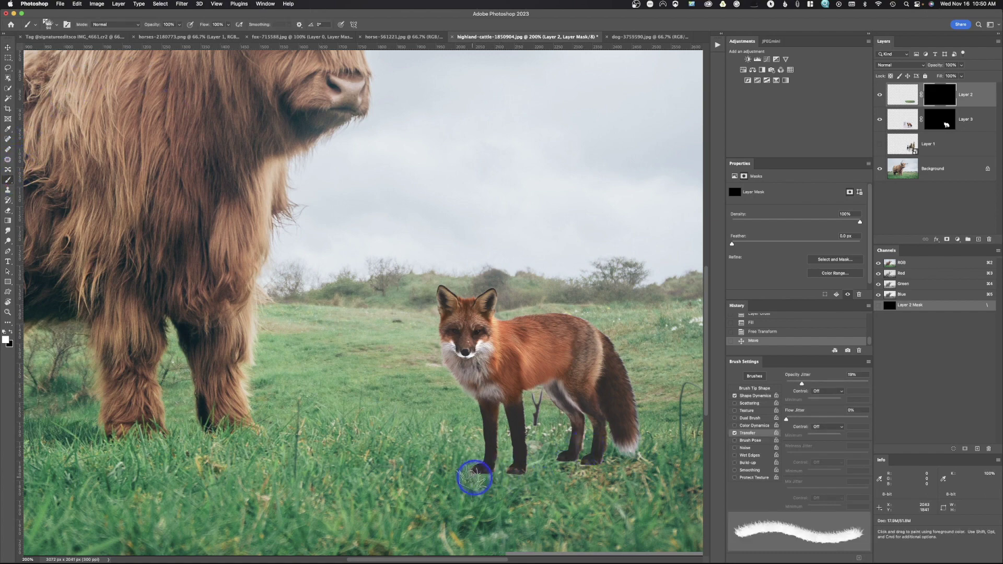
pyautogui.moveTo(478, 477)
pyautogui.mouseDown()
pyautogui.moveTo(522, 475)
pyautogui.moveTo(474, 478)
pyautogui.mouseUp()
pyautogui.moveTo(474, 477)
pyautogui.mouseDown()
pyautogui.moveTo(533, 475)
pyautogui.moveTo(514, 477)
pyautogui.mouseUp()
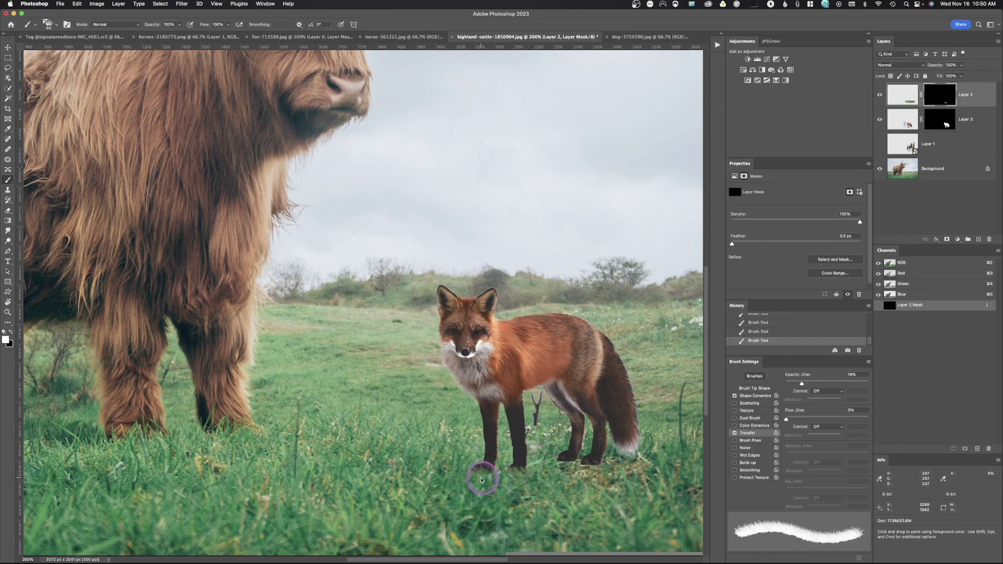
# Paint white grass strokes on the mask over the fox's rear paws and touch up the grass at its front paw
pyautogui.moveTo(579, 464)
pyautogui.mouseDown()
pyautogui.moveTo(610, 469)
pyautogui.moveTo(568, 459)
pyautogui.mouseUp()
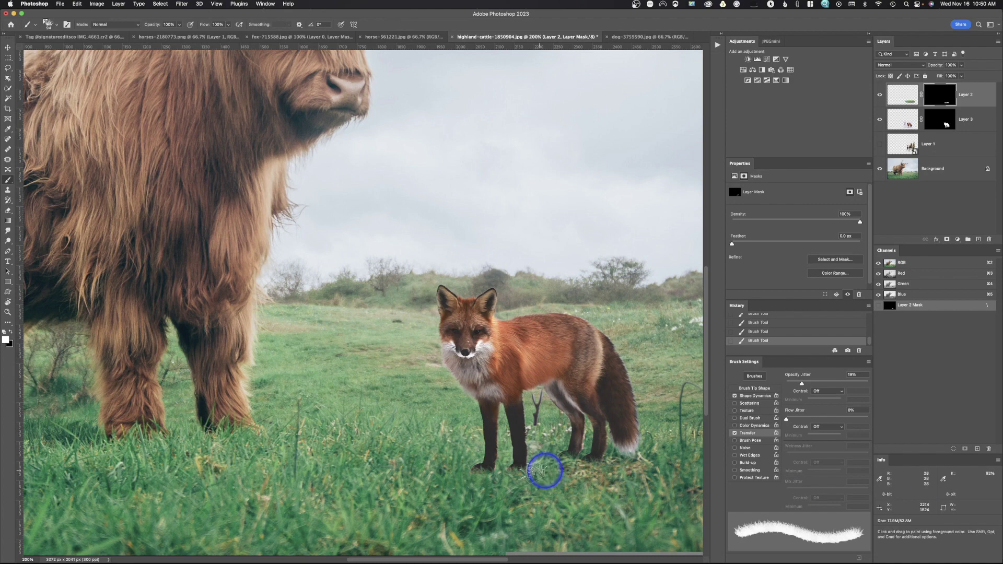
pyautogui.moveTo(479, 477); pyautogui.dragTo(479, 477)
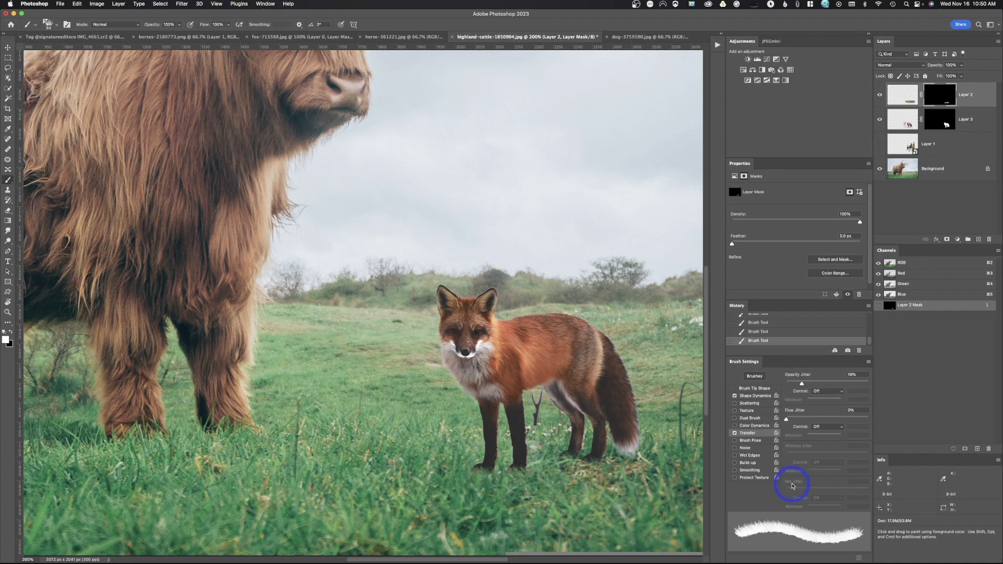
pyautogui.press('super+minus')
pyautogui.press('super+minus')
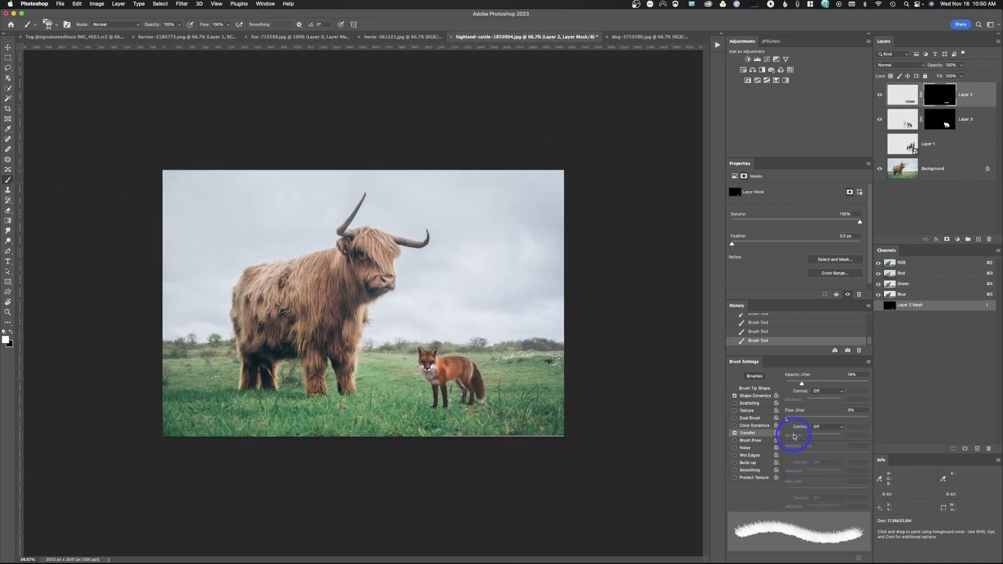